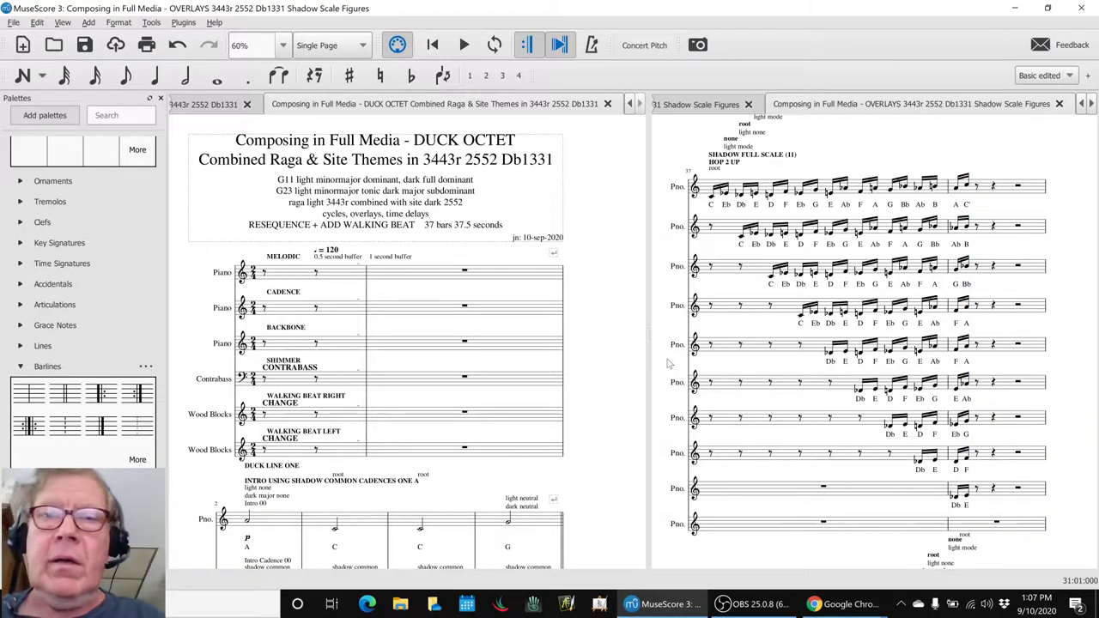
Glance at the mixer channels, then dismiss OBS to get back to the scores.
{"action": "key", "text": "F10"}
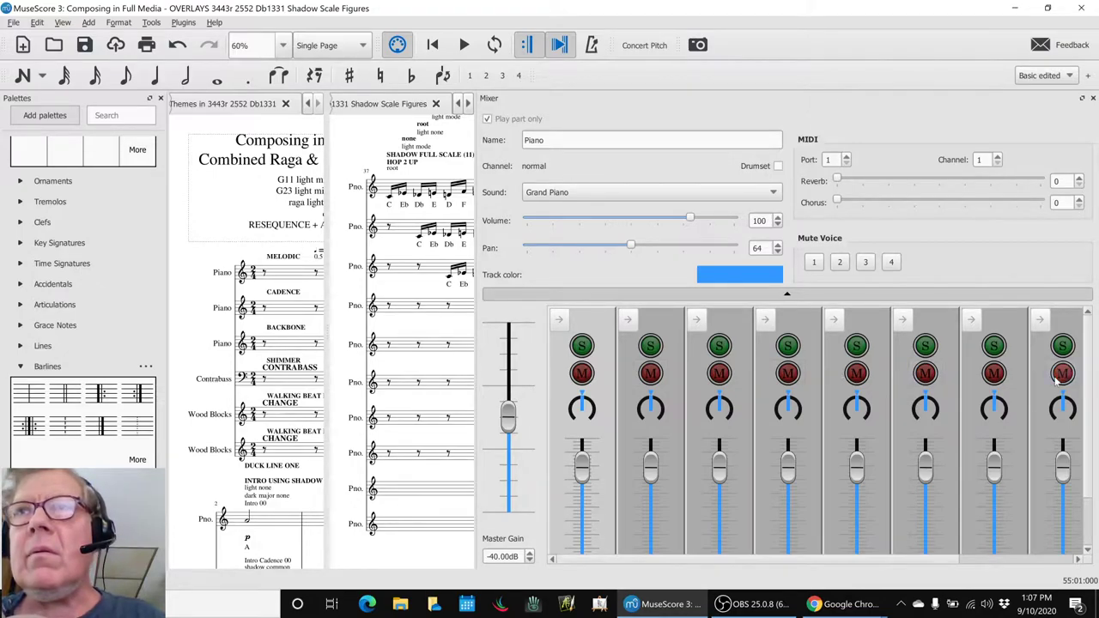
{"action": "key", "text": "F10"}
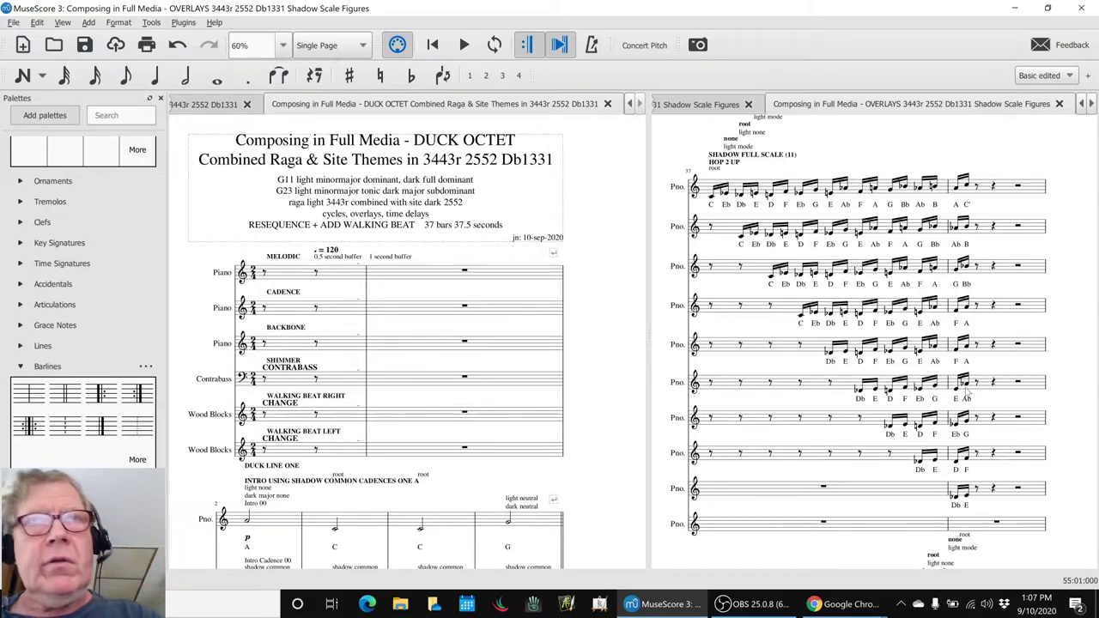
{"action": "key", "text": "alt+Tab"}
{"action": "key", "text": "Tab"}
{"action": "key", "text": "Tab"}
{"action": "key", "text": "Tab"}
{"action": "key", "text": "Tab"}
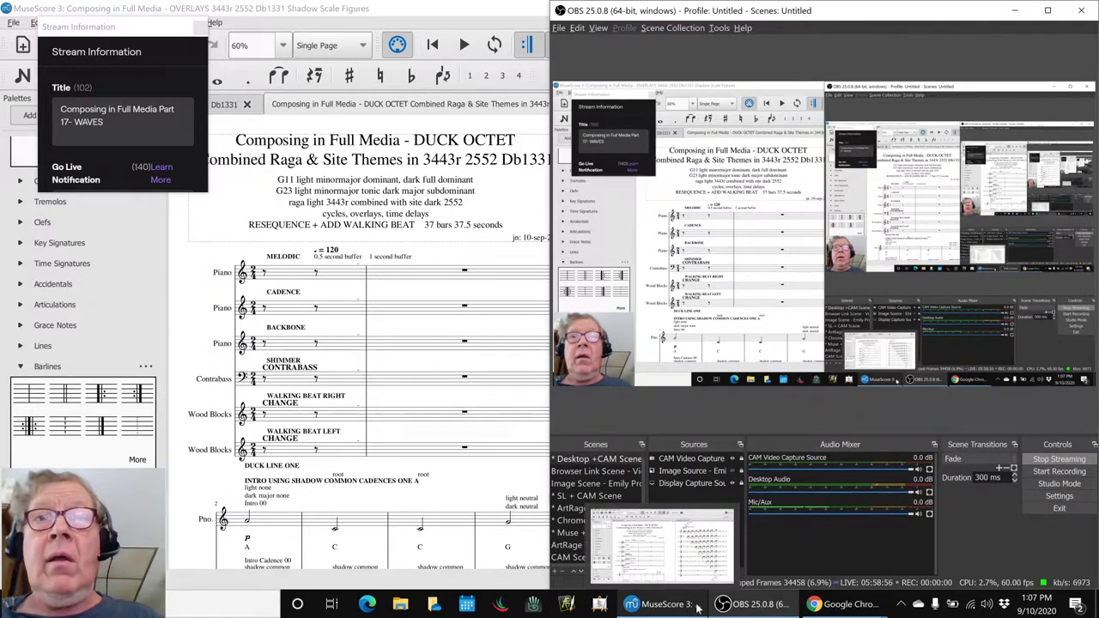
{"action": "left_click", "coordinate": [725, 607]}
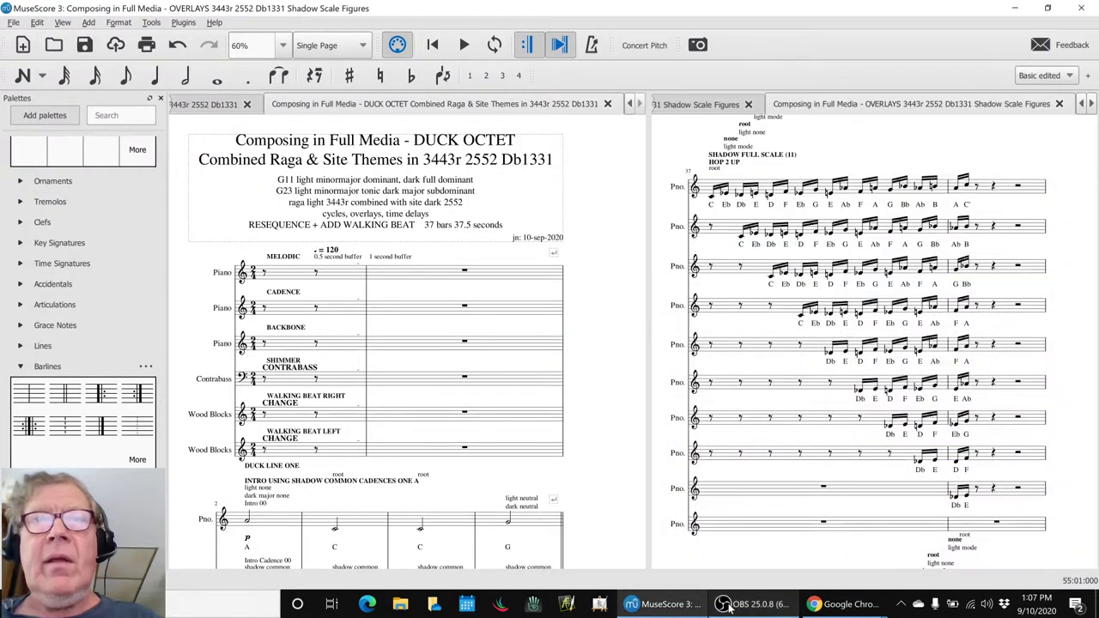
Read the Ideas cells B21, B22, H21 and B23 in the WAVES notes, then return to MuseScore.
{"action": "key", "text": "alt+Tab"}
{"action": "key", "text": "alt+Tab"}
{"action": "key", "text": "alt+Tab"}
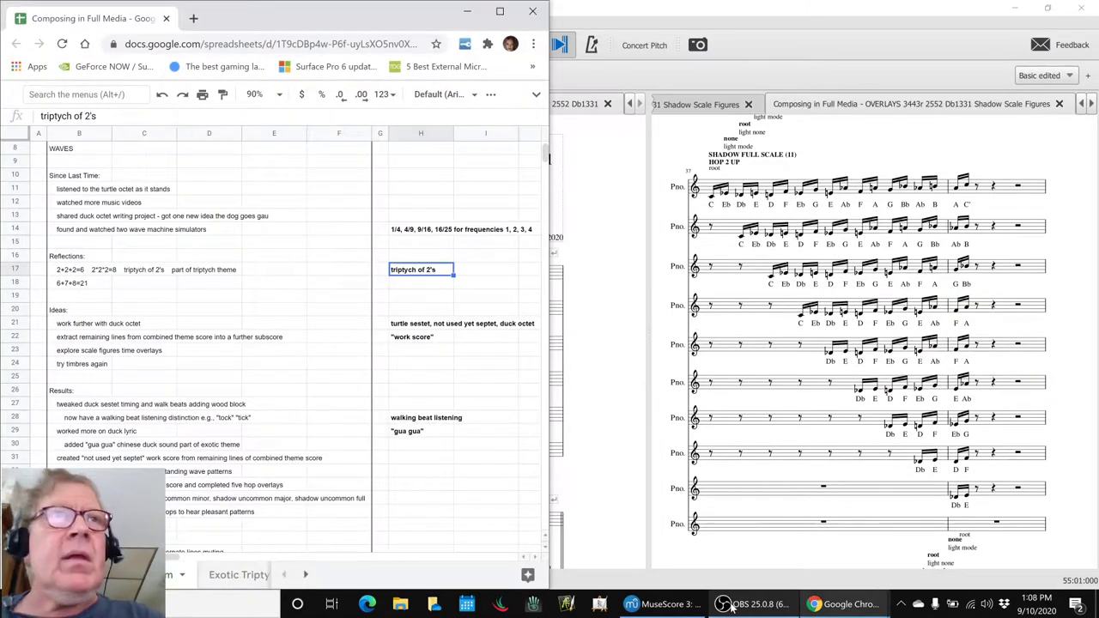
{"action": "left_click", "coordinate": [79, 323]}
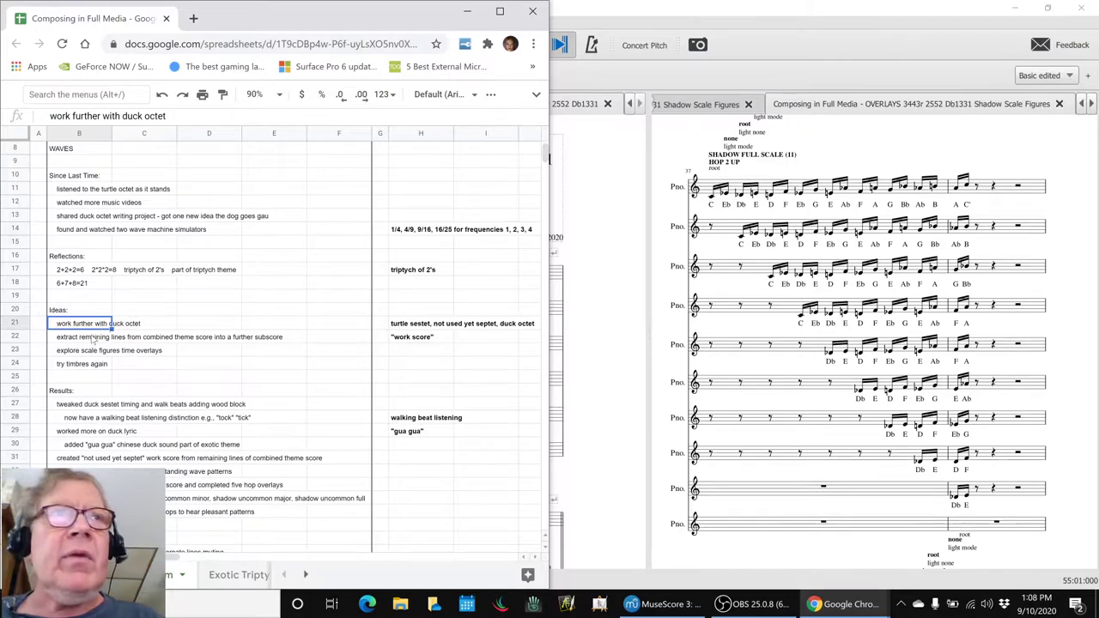
{"action": "left_click", "coordinate": [89, 341]}
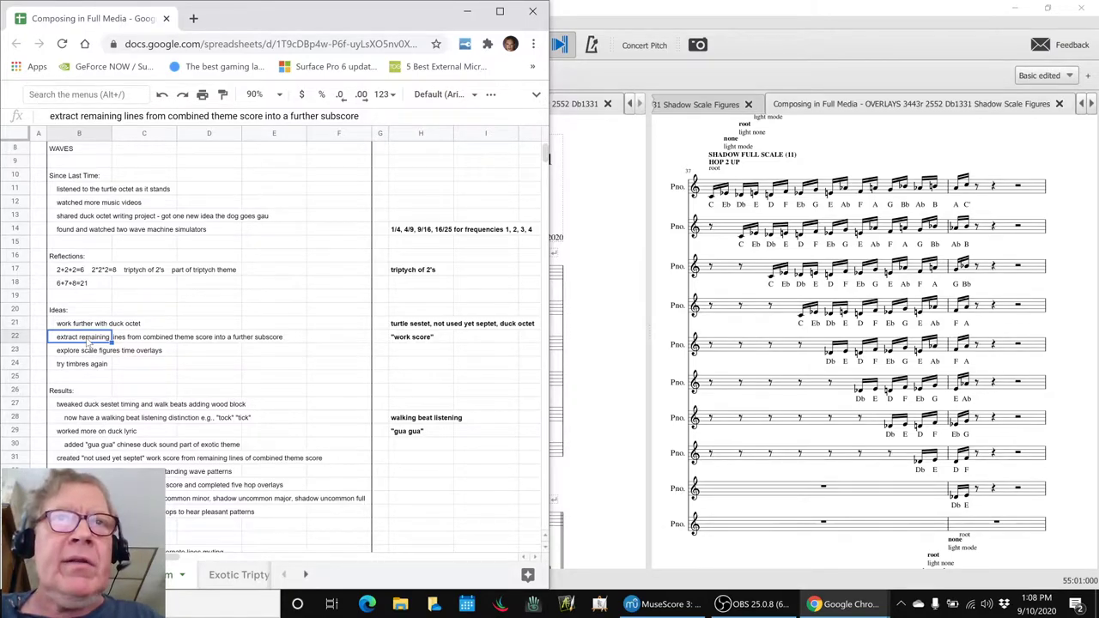
{"action": "left_click", "coordinate": [398, 329]}
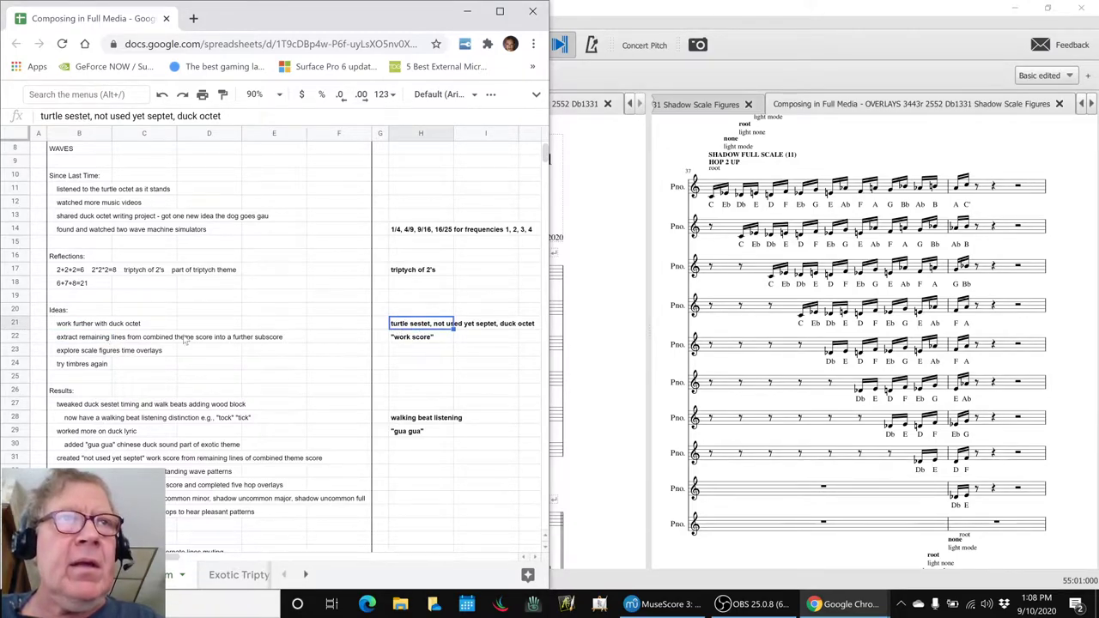
{"action": "left_click", "coordinate": [77, 354]}
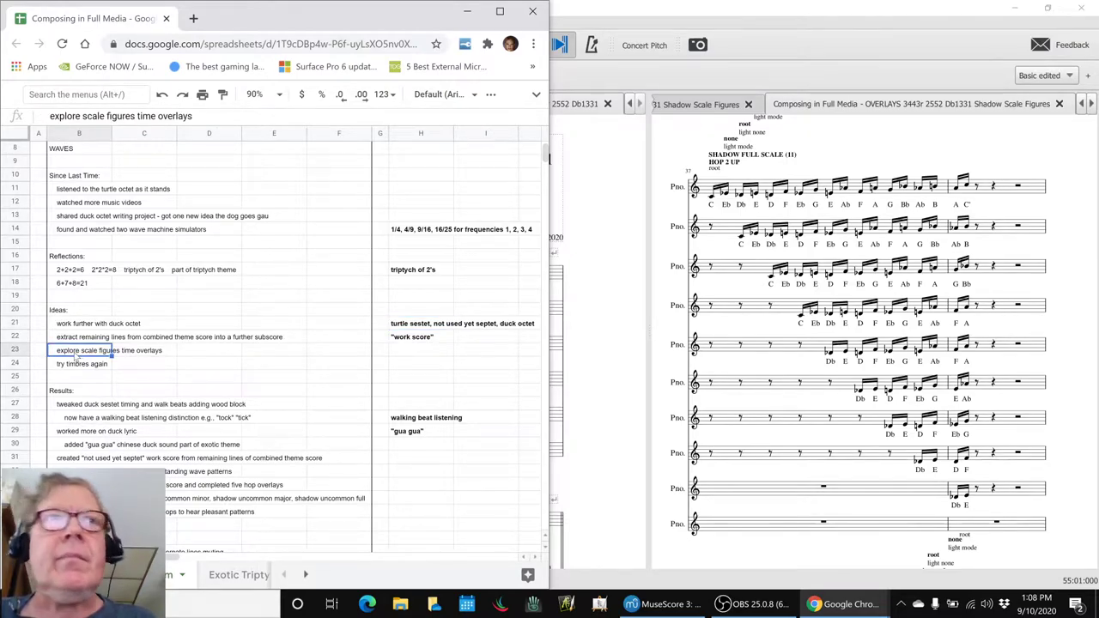
{"action": "left_click", "coordinate": [75, 325]}
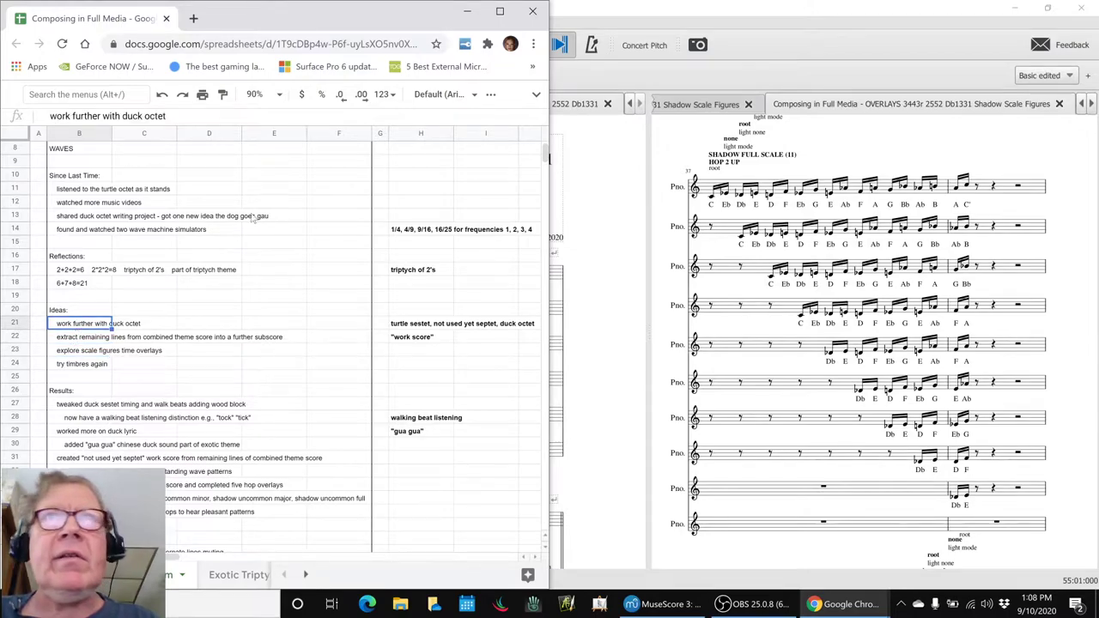
{"action": "left_click", "coordinate": [621, 80]}
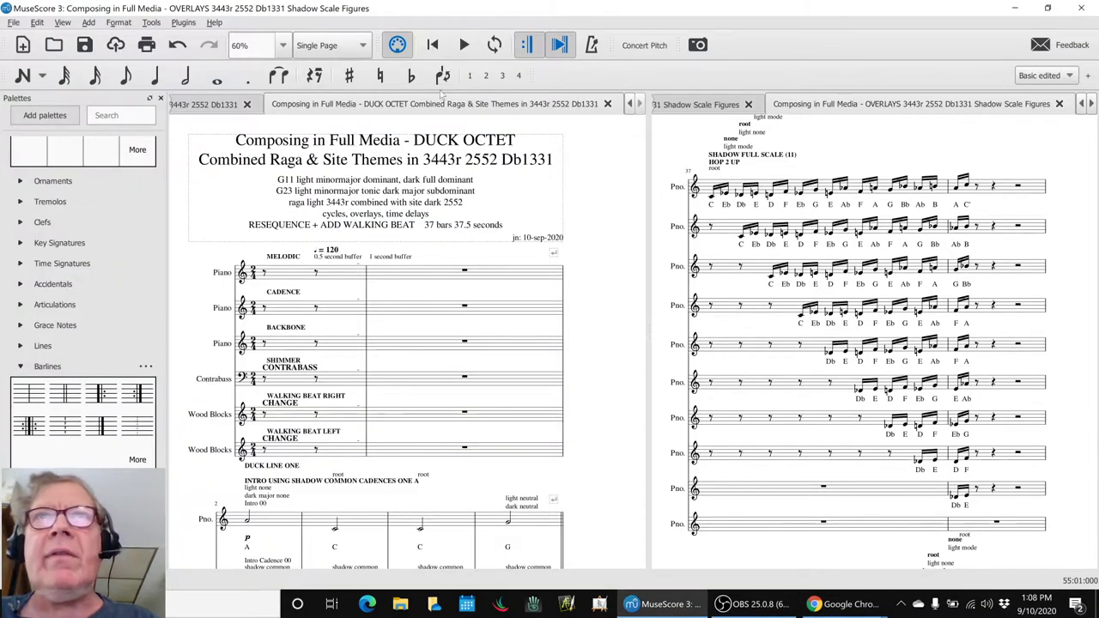
Show the DUCK OCTET Combined Raga & Site Themes score in the right pane.
{"action": "left_click", "coordinate": [626, 164]}
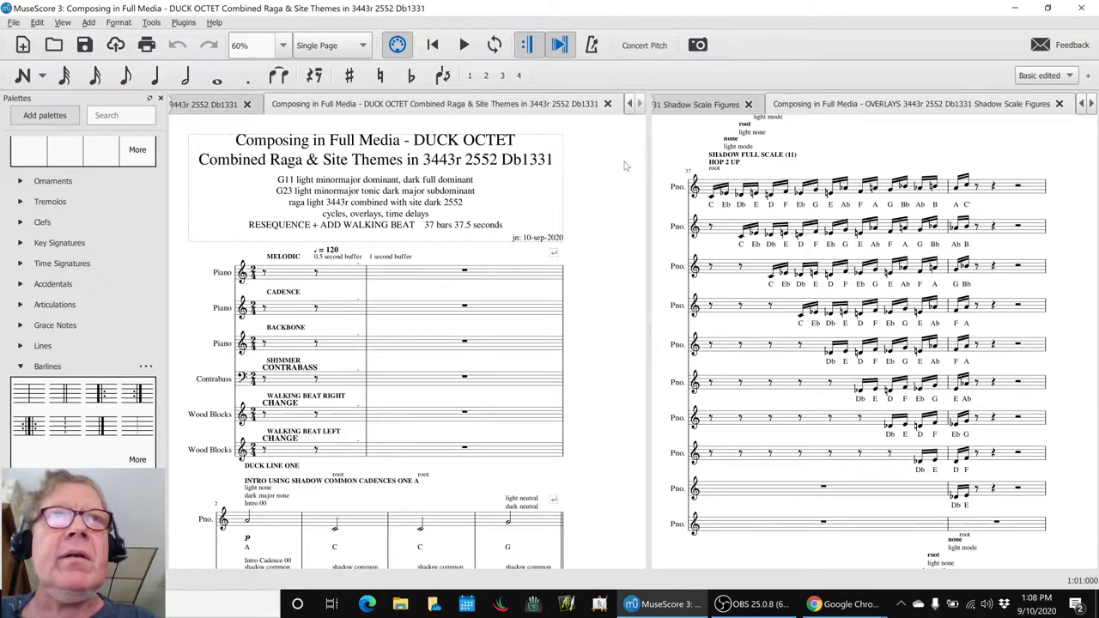
{"action": "left_click", "coordinate": [1080, 105]}
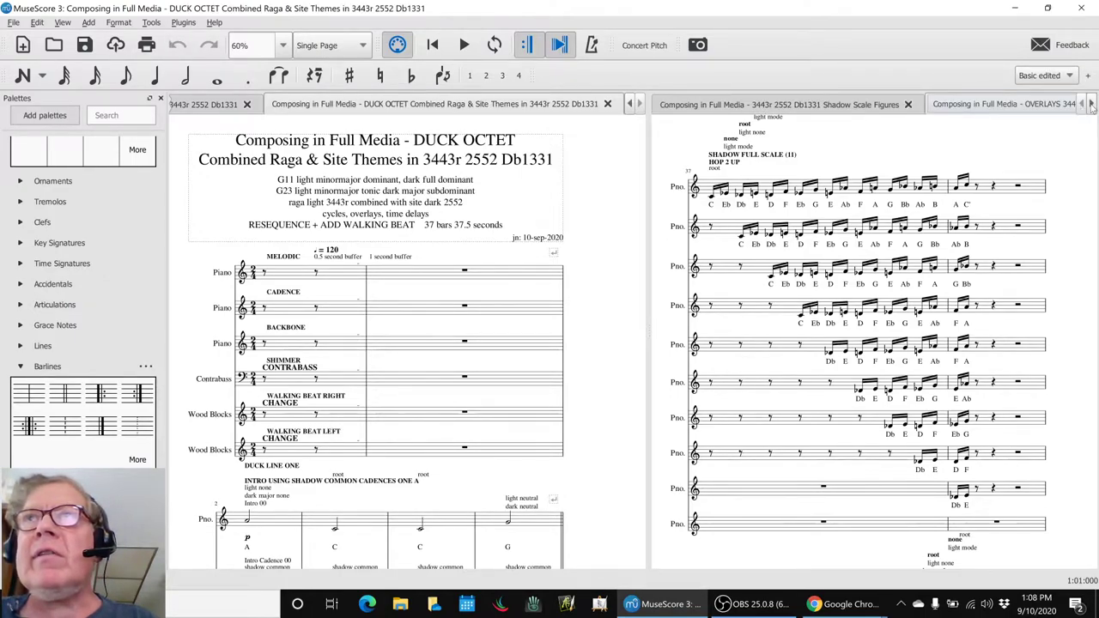
{"action": "left_click", "coordinate": [1092, 104]}
{"action": "left_click", "coordinate": [1091, 105]}
{"action": "left_click", "coordinate": [1092, 105]}
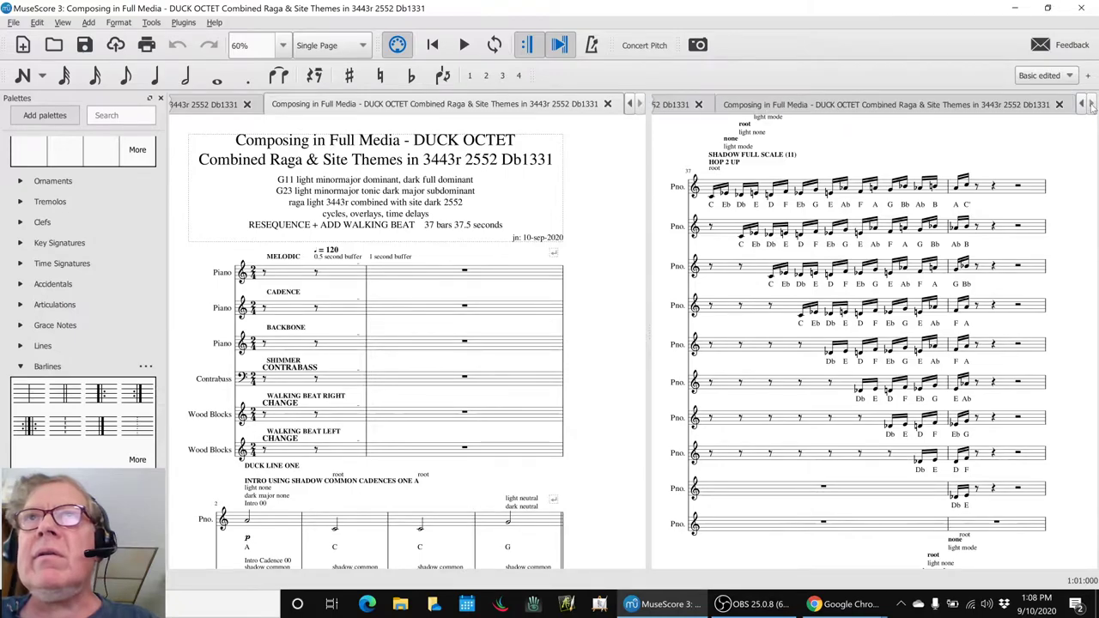
{"action": "left_click", "coordinate": [1036, 111]}
{"action": "scroll", "coordinate": [968, 296], "scroll_direction": "down", "scroll_amount": 1}
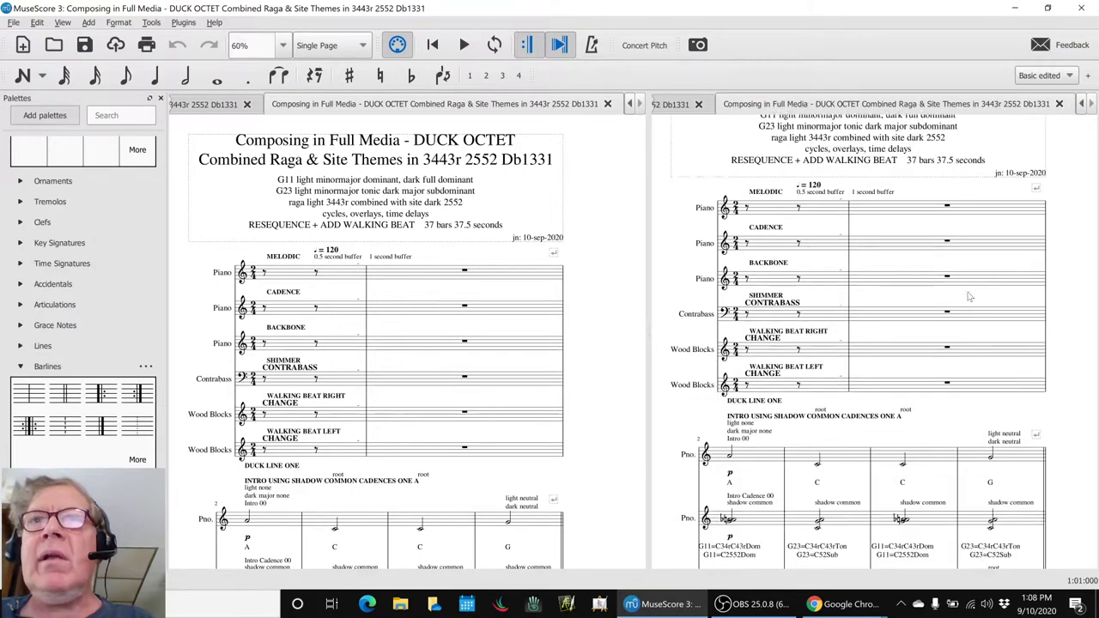
{"action": "scroll", "coordinate": [968, 296], "scroll_direction": "down", "scroll_amount": 1}
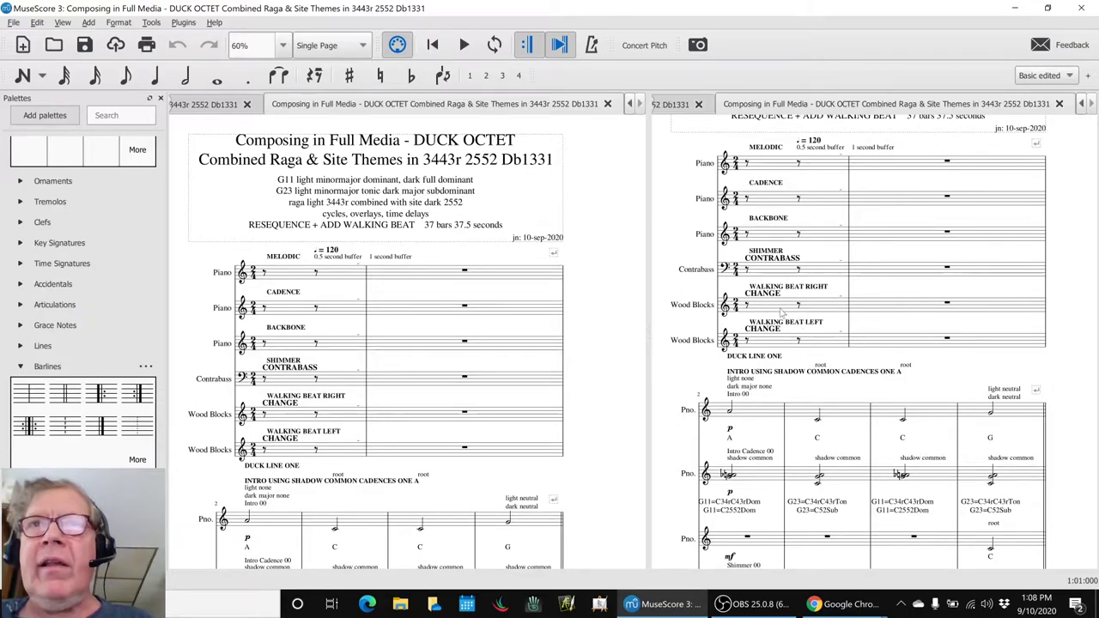
Check the Wood Blocks staff and mixer, then play DUCK OCTET from the beginning.
{"action": "left_click", "coordinate": [698, 339]}
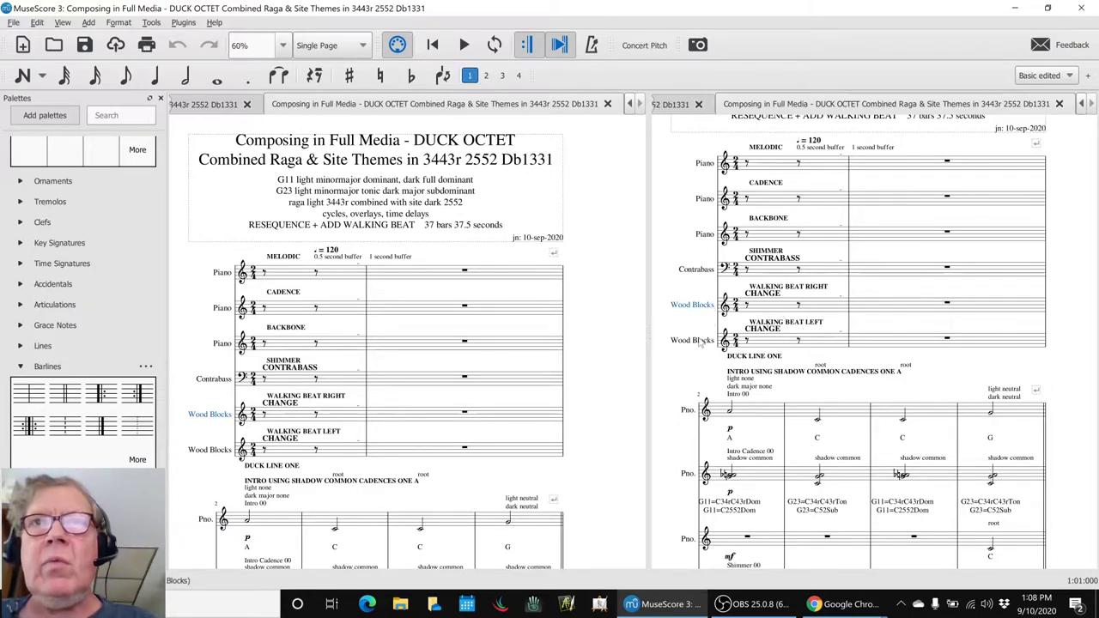
{"action": "key", "text": "Escape"}
{"action": "scroll", "coordinate": [957, 406], "scroll_direction": "down", "scroll_amount": 1}
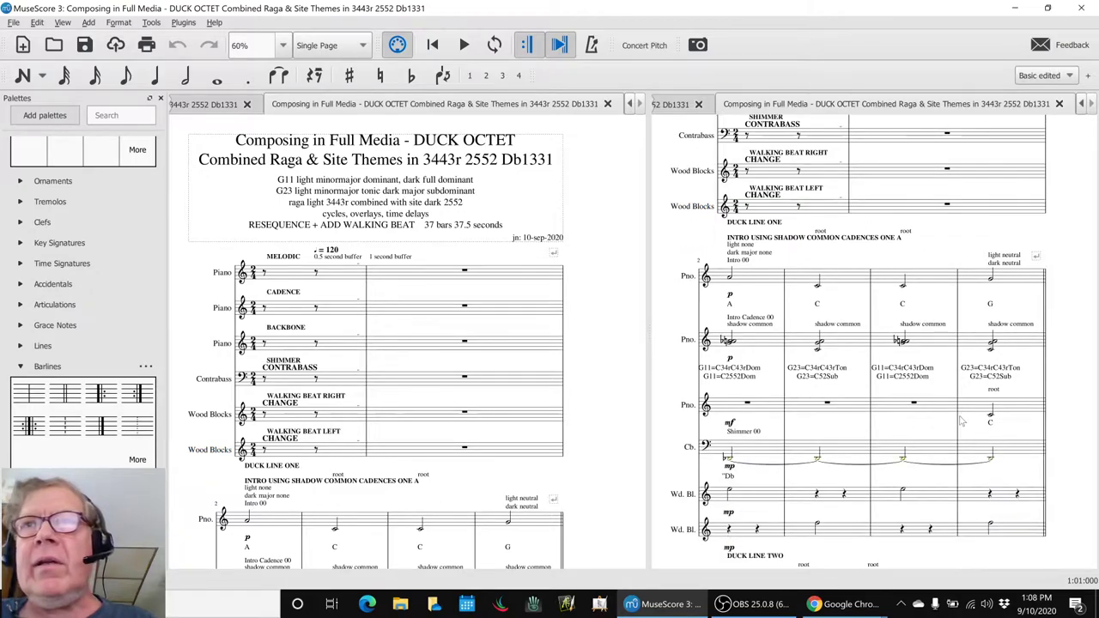
{"action": "scroll", "coordinate": [964, 421], "scroll_direction": "up", "scroll_amount": 2}
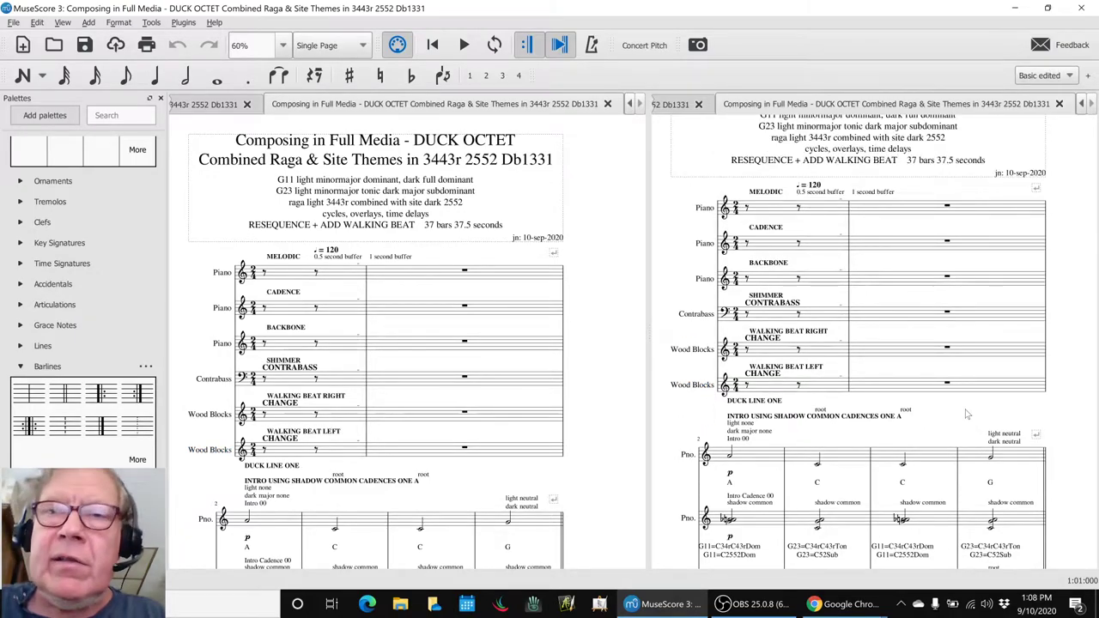
{"action": "key", "text": "F10"}
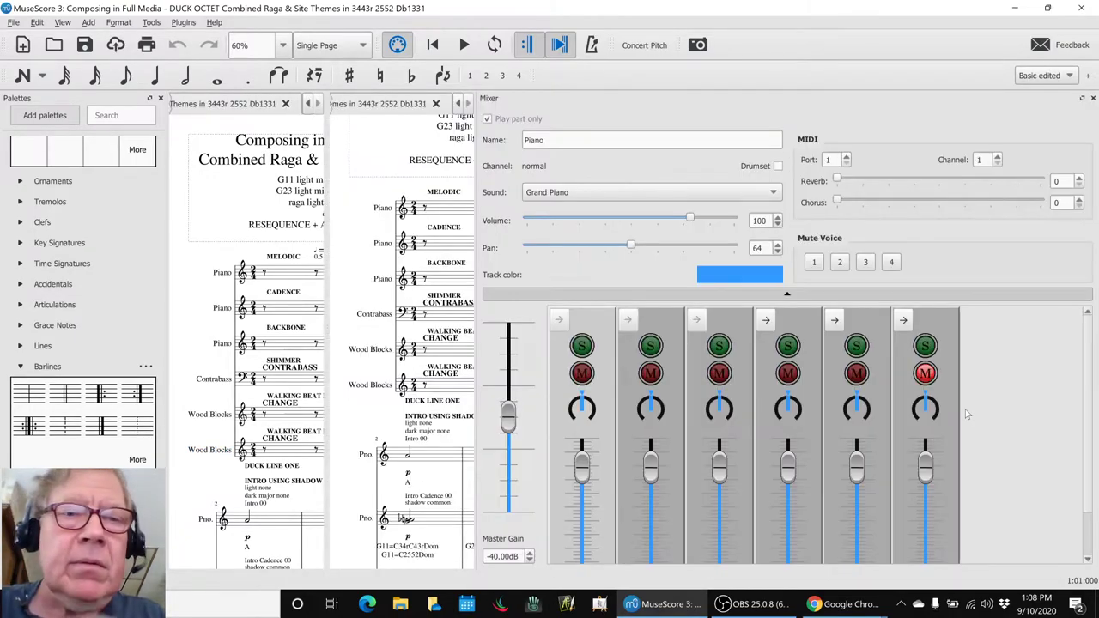
{"action": "key", "text": "F10"}
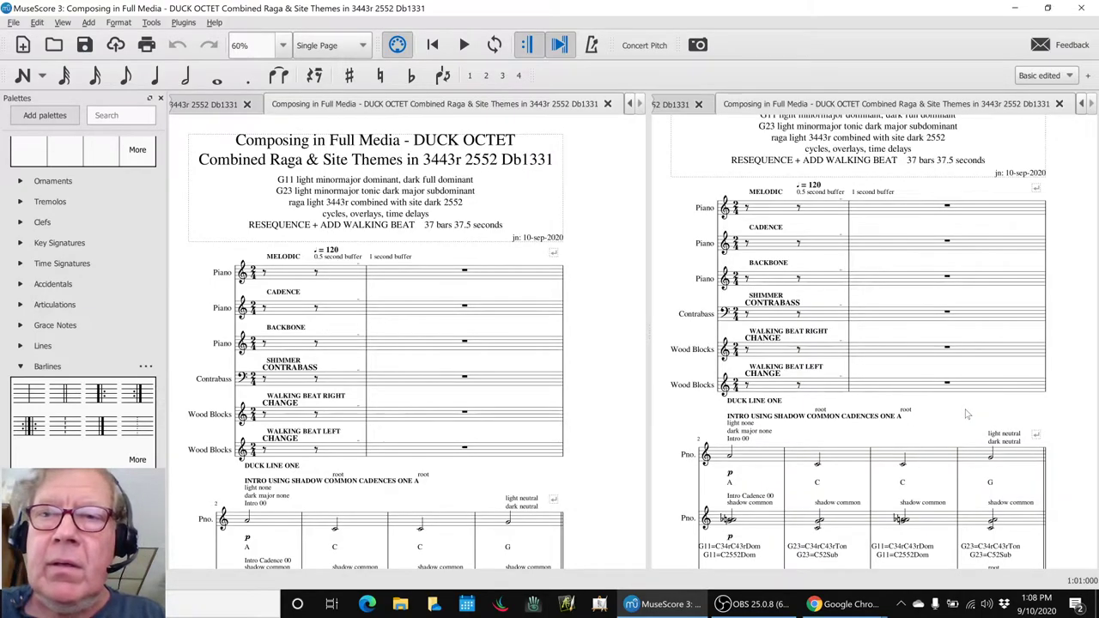
{"action": "key", "text": "ctrl+Home"}
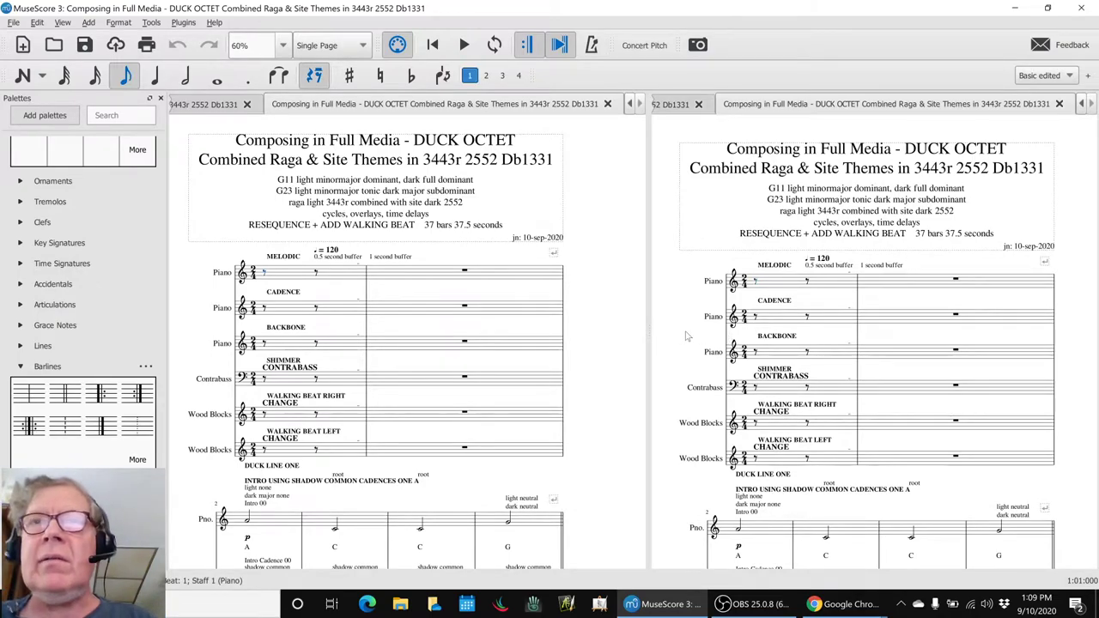
{"action": "key", "text": "space"}
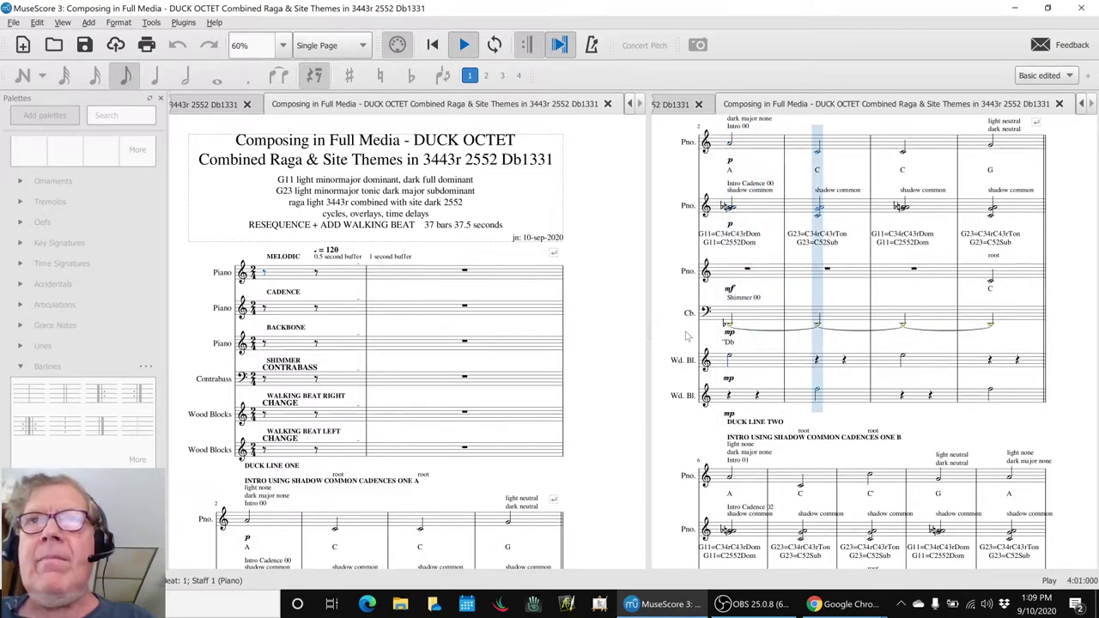
Stop playback, review the mixer channels, and replay DUCK OCTET through the Duck Line Eight bars.
{"action": "key", "text": "space"}
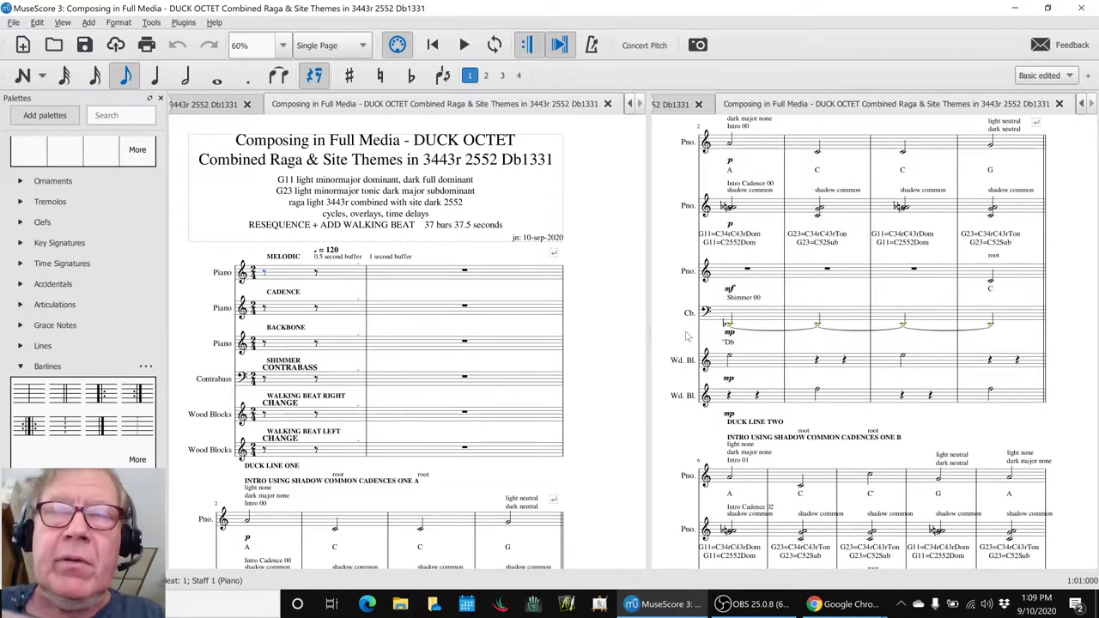
{"action": "key", "text": "F10"}
{"action": "key", "text": "F10"}
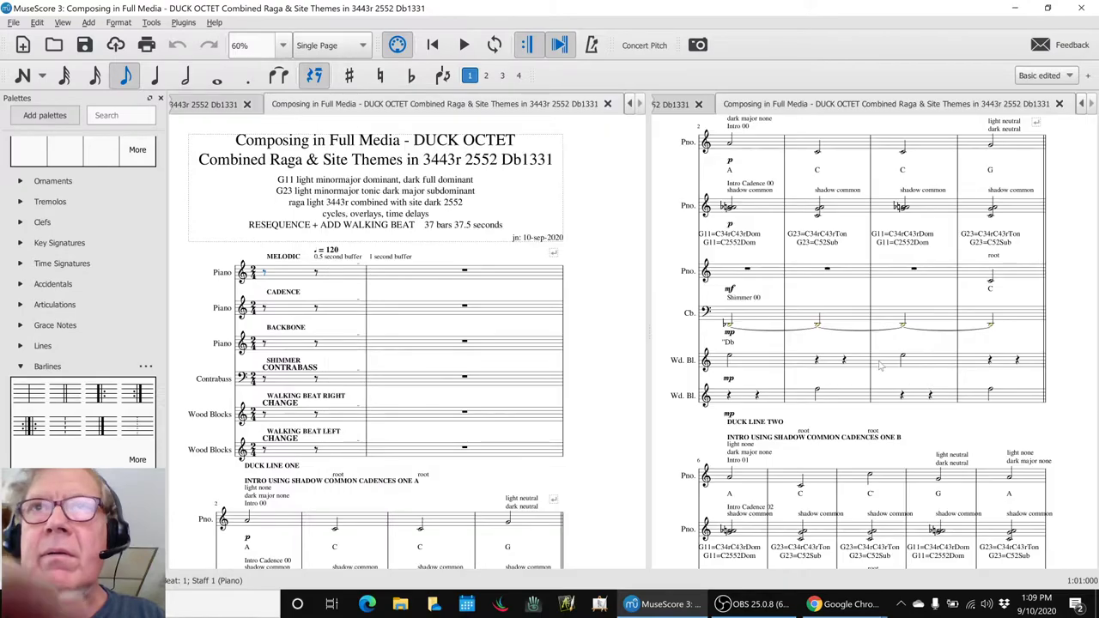
{"action": "key", "text": "F10"}
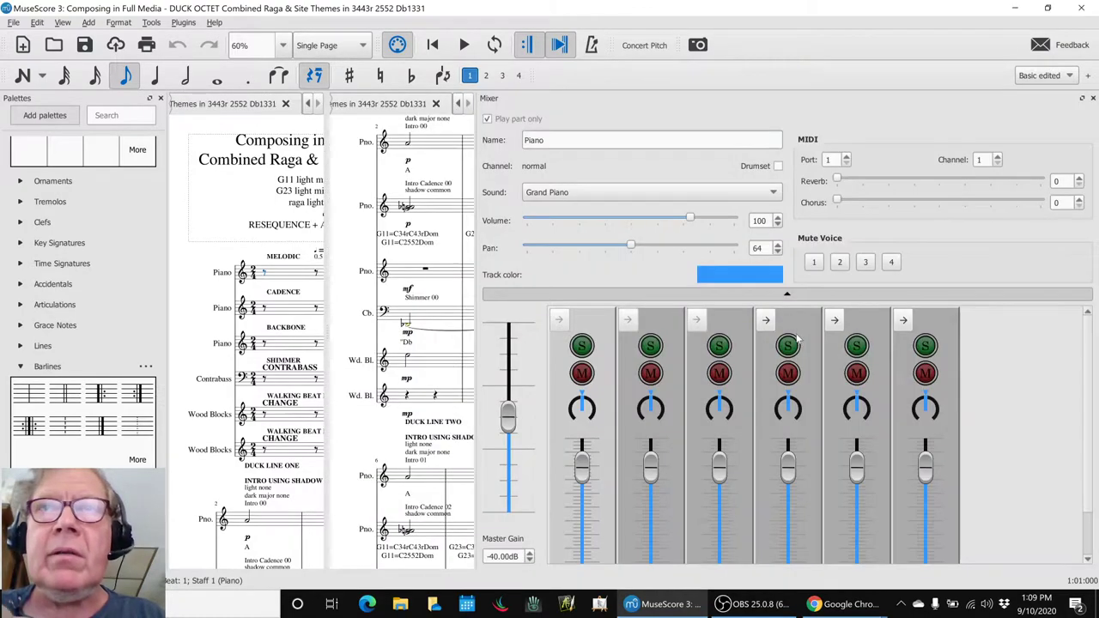
{"action": "key", "text": "F10"}
{"action": "left_click", "coordinate": [1047, 439]}
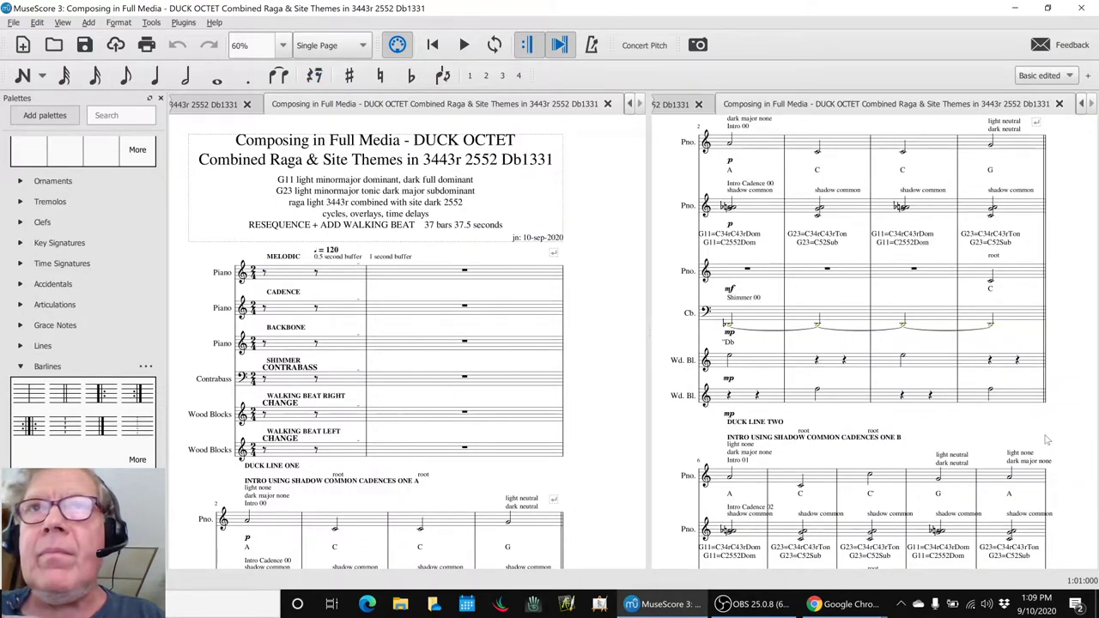
{"action": "key", "text": "F10"}
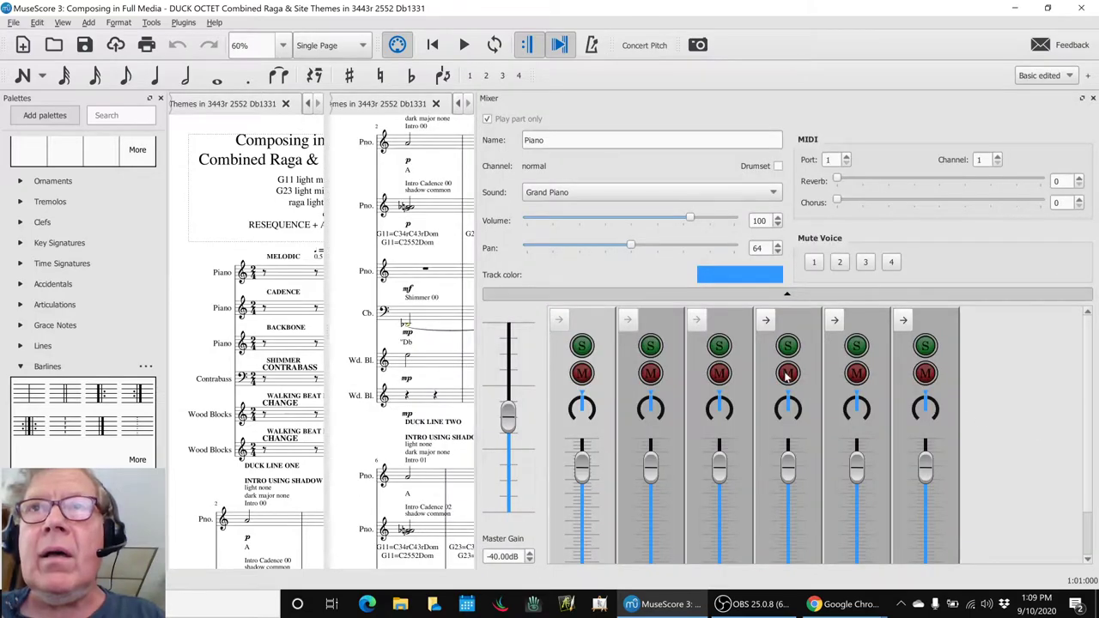
{"action": "key", "text": "F10"}
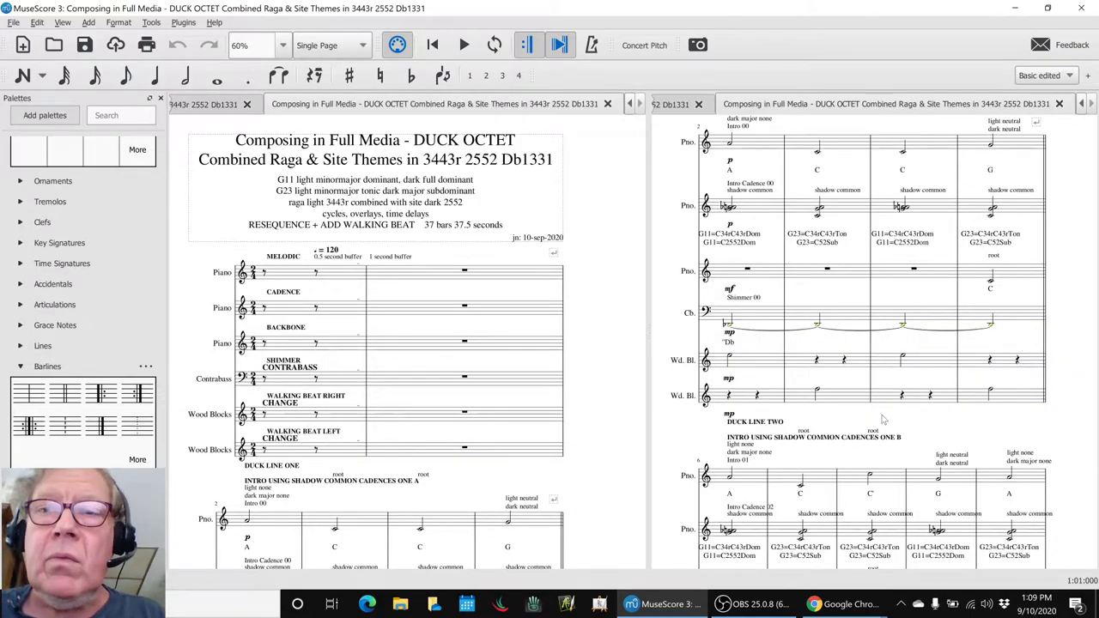
{"action": "key", "text": "space"}
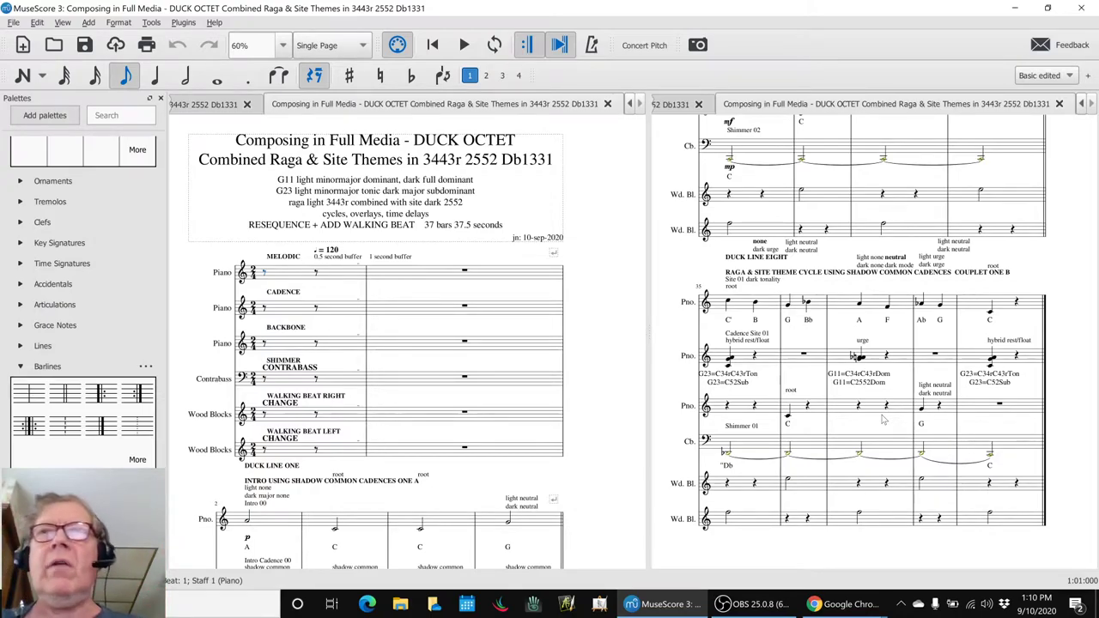
{"action": "key", "text": "Escape"}
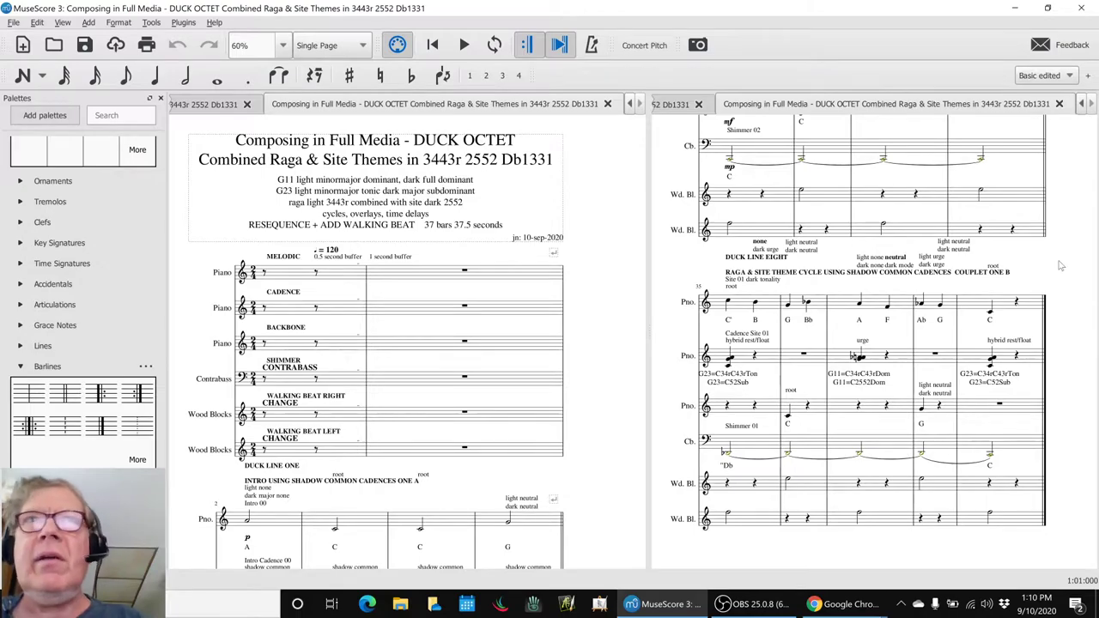
{"action": "scroll", "coordinate": [1061, 266], "scroll_direction": "up", "scroll_amount": 10}
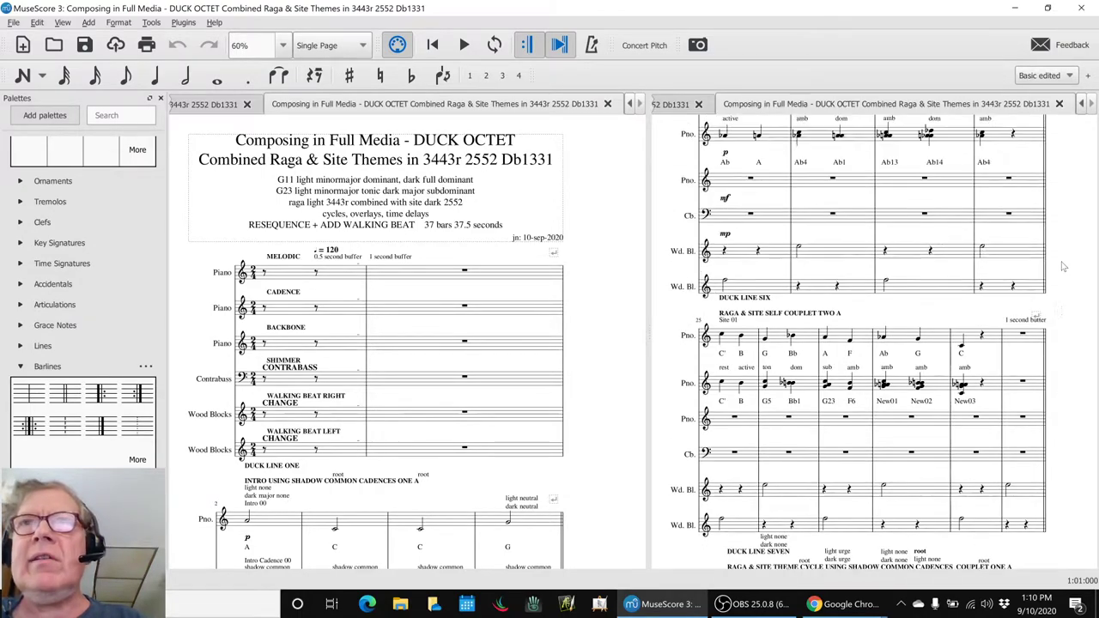
{"action": "scroll", "coordinate": [1063, 268], "scroll_direction": "up", "scroll_amount": 12}
{"action": "scroll", "coordinate": [1064, 276], "scroll_direction": "up", "scroll_amount": 10}
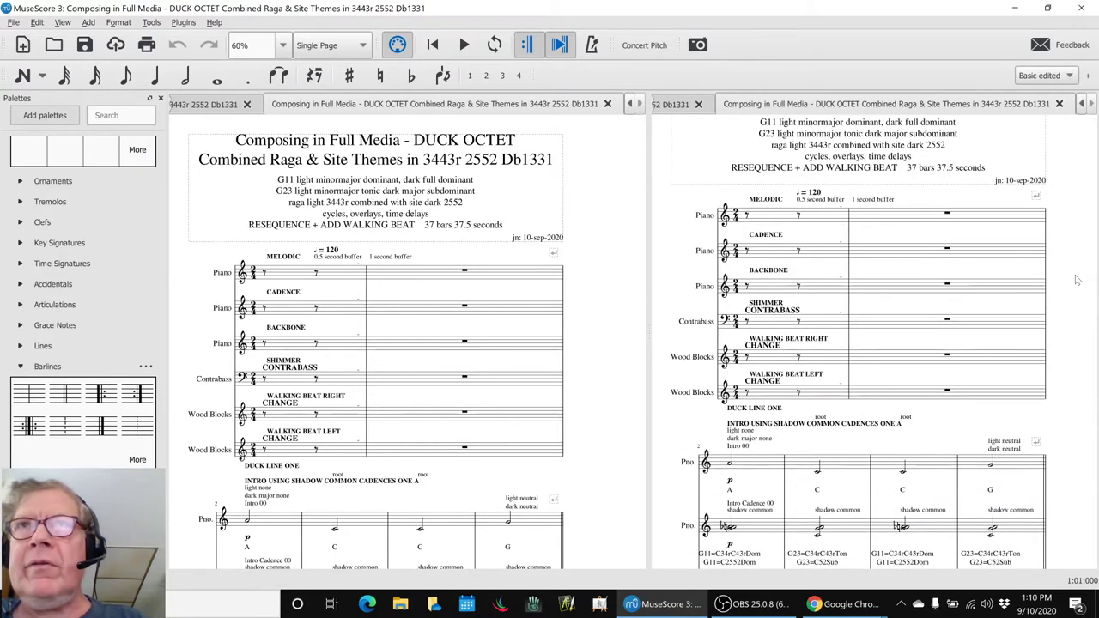
{"action": "scroll", "coordinate": [1077, 280], "scroll_direction": "up", "scroll_amount": 4}
{"action": "scroll", "coordinate": [1078, 301], "scroll_direction": "down", "scroll_amount": 5}
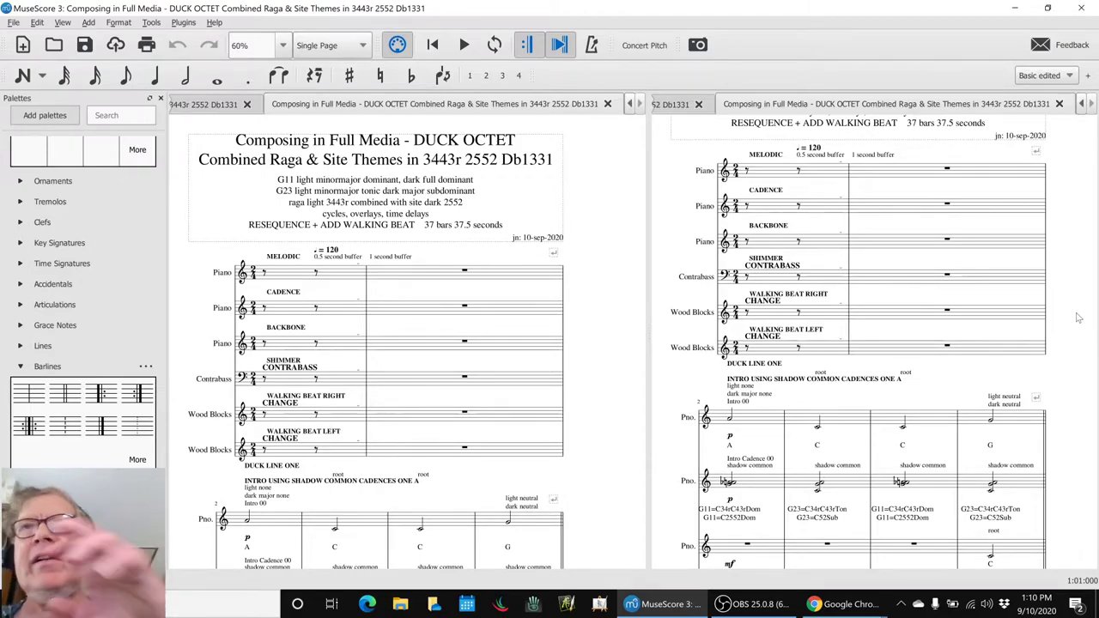
{"action": "scroll", "coordinate": [1078, 319], "scroll_direction": "down", "scroll_amount": 10}
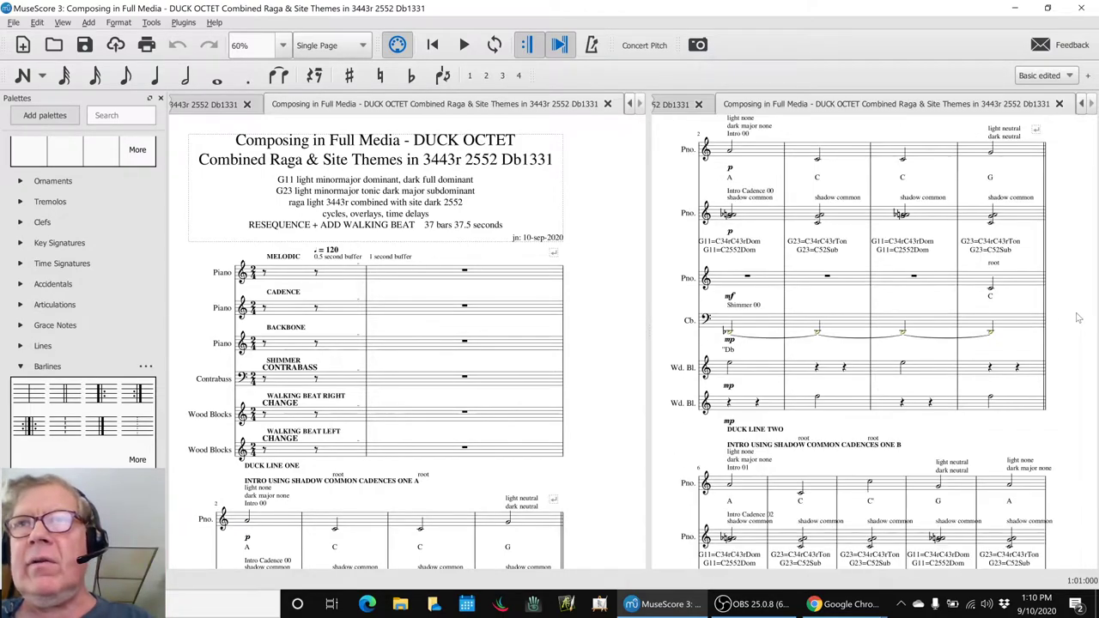
{"action": "scroll", "coordinate": [1077, 326], "scroll_direction": "down", "scroll_amount": 3}
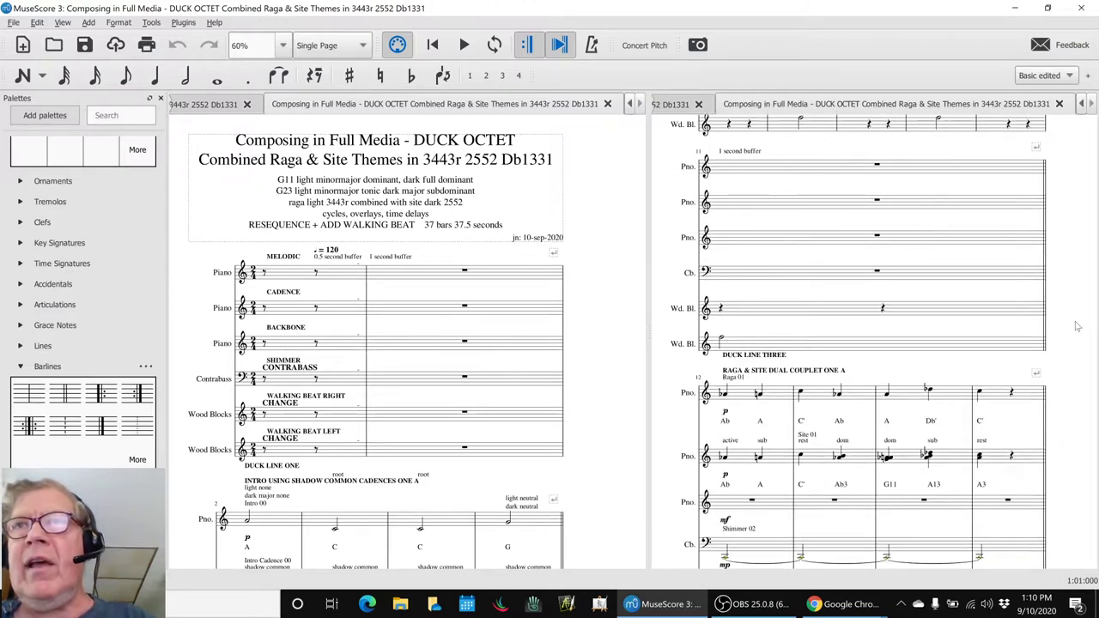
{"action": "scroll", "coordinate": [1077, 326], "scroll_direction": "up", "scroll_amount": 1}
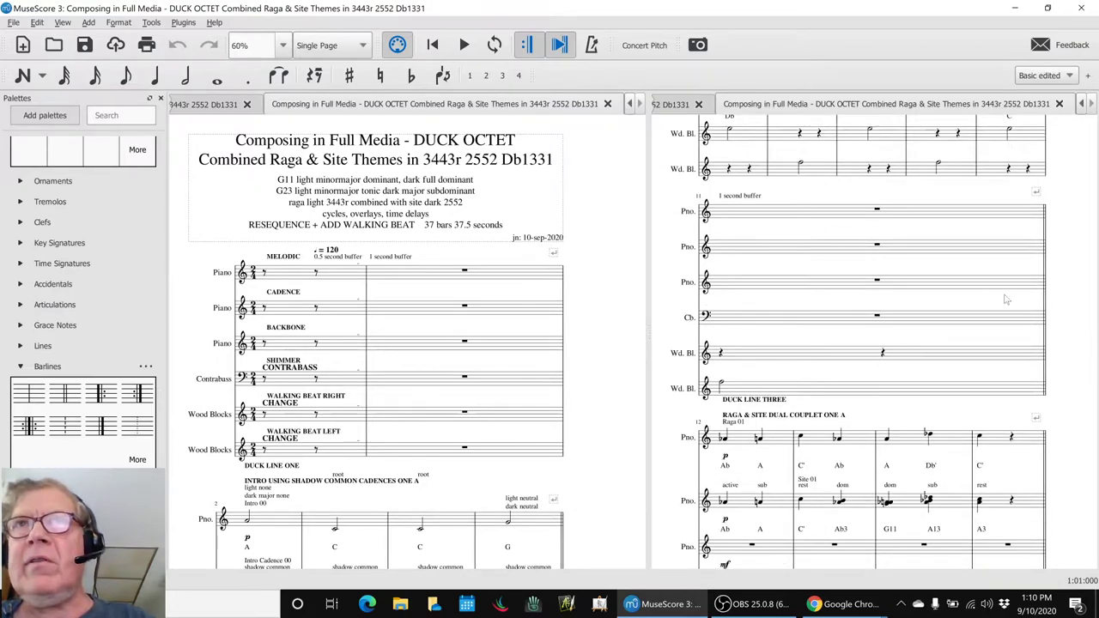
{"action": "left_click", "coordinate": [933, 214]}
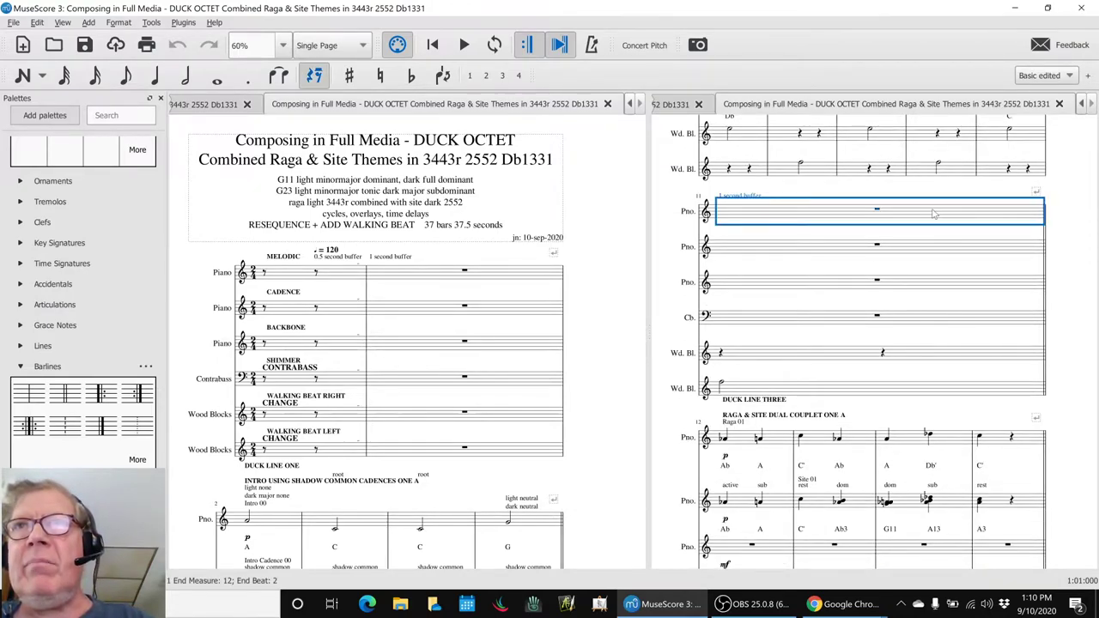
{"action": "left_click", "coordinate": [1085, 305]}
{"action": "scroll", "coordinate": [1084, 305], "scroll_direction": "down", "scroll_amount": 8}
{"action": "scroll", "coordinate": [1084, 305], "scroll_direction": "down", "scroll_amount": 12}
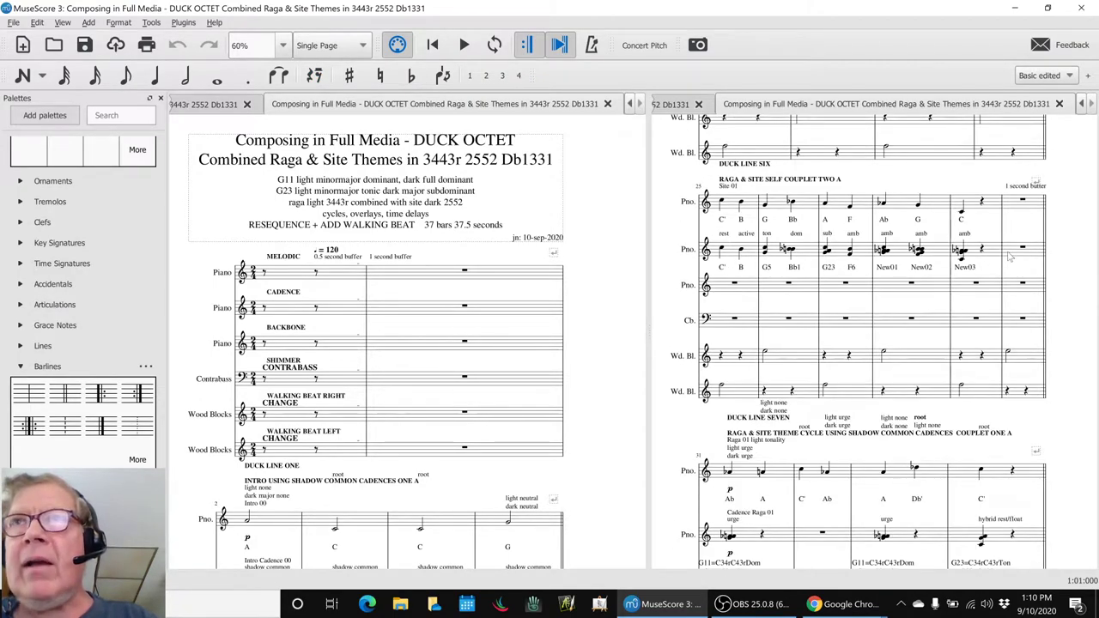
{"action": "left_click", "coordinate": [1007, 255]}
{"action": "left_click", "coordinate": [1073, 312]}
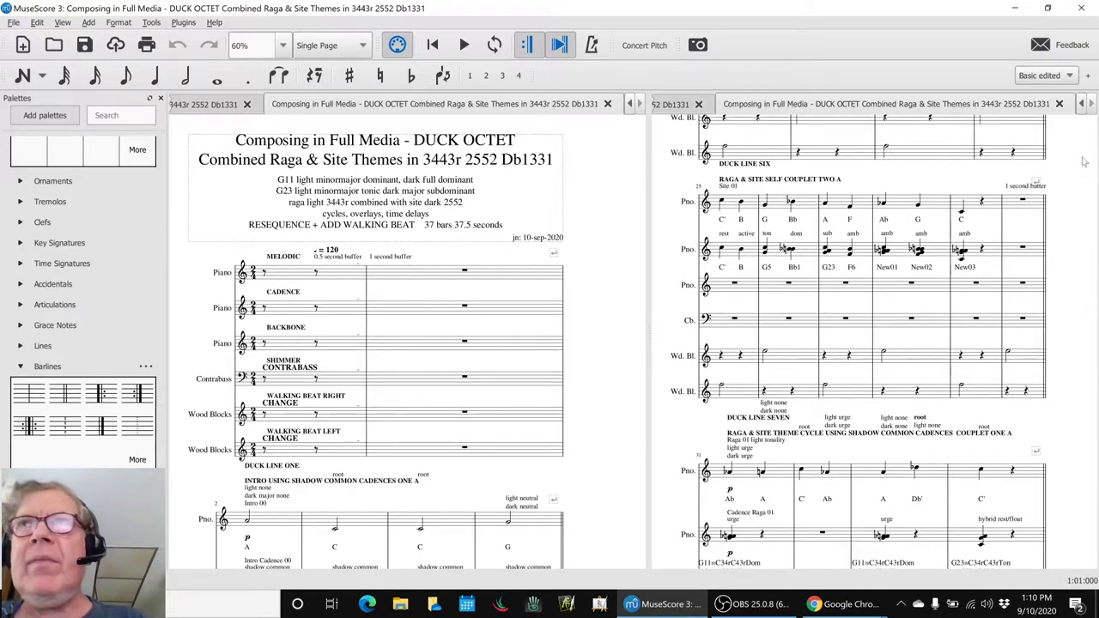
{"action": "left_click", "coordinate": [1082, 104]}
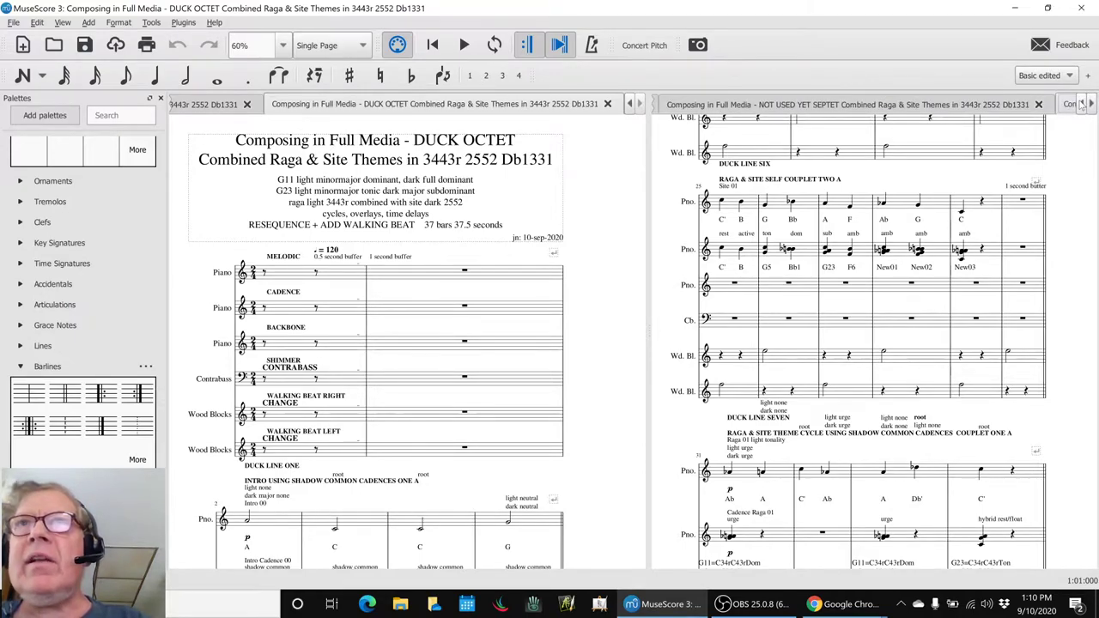
Switch the right view to NOT USED YET SEPTET, open the mixer, and play it from the start.
{"action": "left_click", "coordinate": [948, 109]}
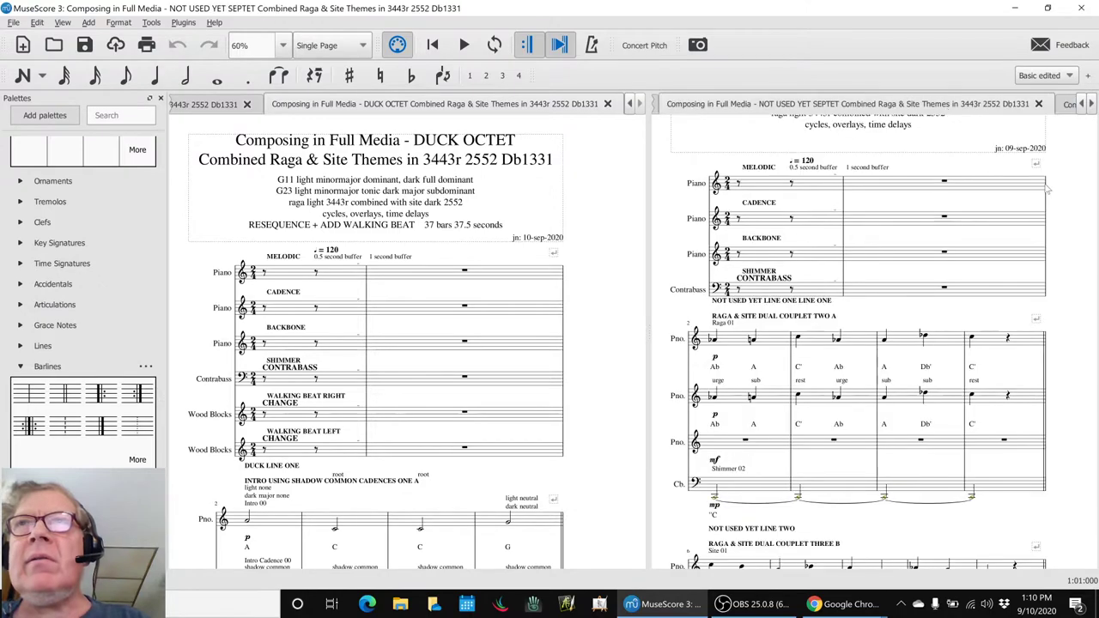
{"action": "scroll", "coordinate": [1062, 245], "scroll_direction": "up", "scroll_amount": 4}
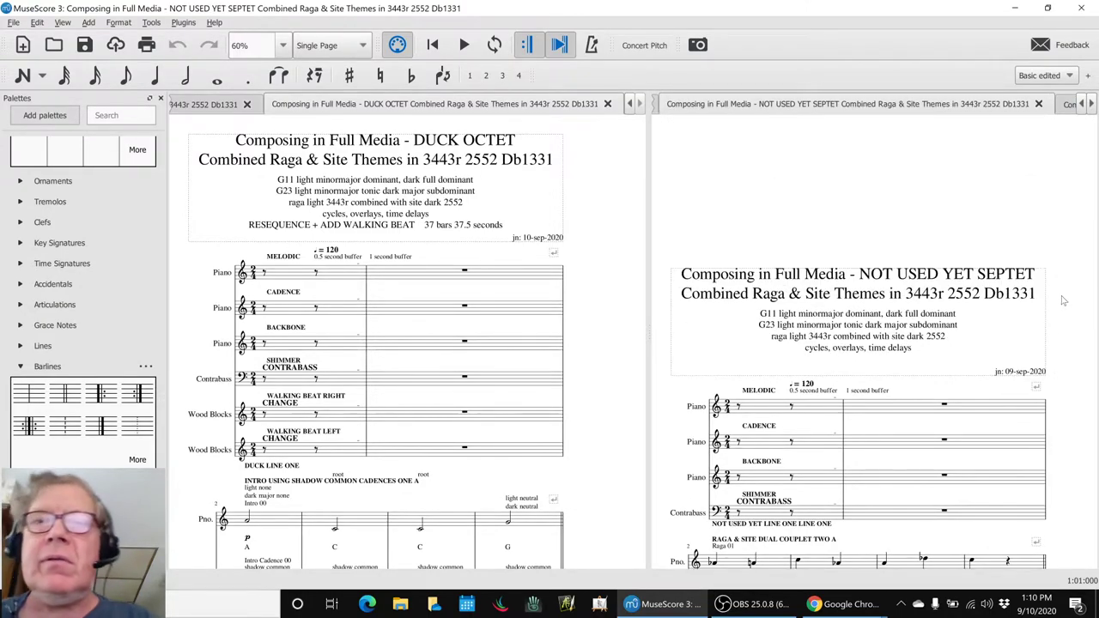
{"action": "left_click", "coordinate": [802, 293]}
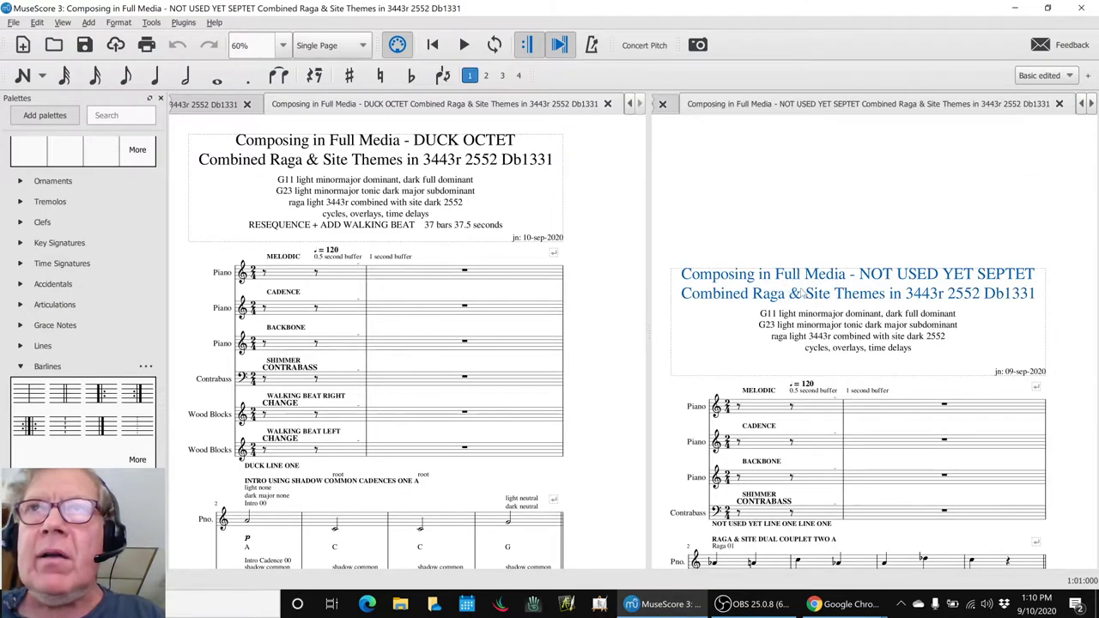
{"action": "left_click", "coordinate": [1076, 335]}
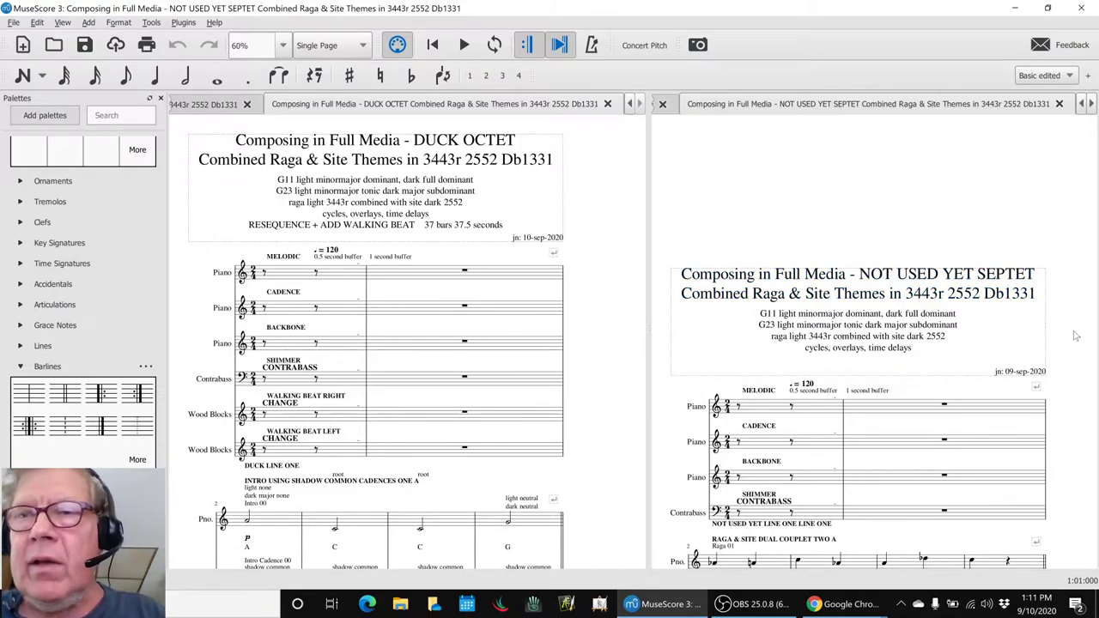
{"action": "scroll", "coordinate": [1076, 334], "scroll_direction": "down", "scroll_amount": 3}
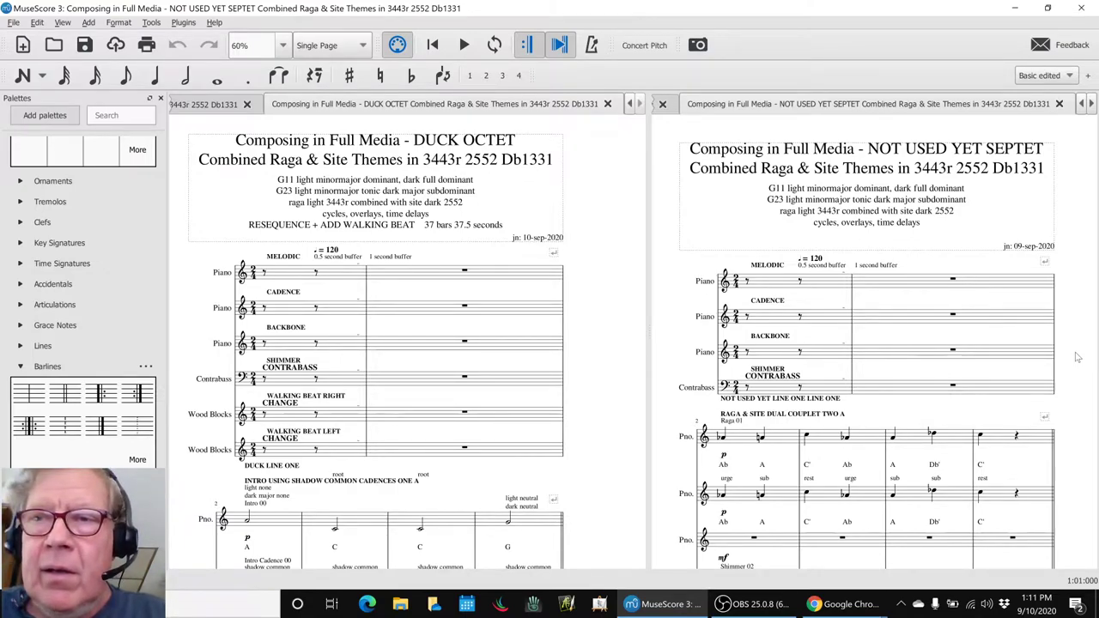
{"action": "key", "text": "ctrl+Home"}
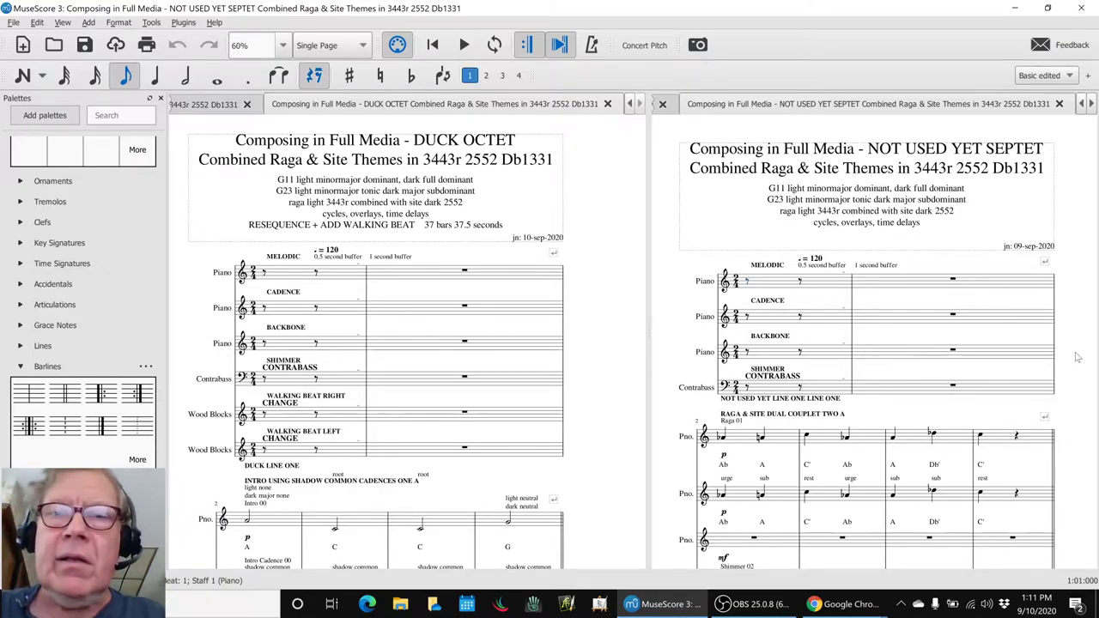
{"action": "key", "text": "F10"}
{"action": "key", "text": "F10"}
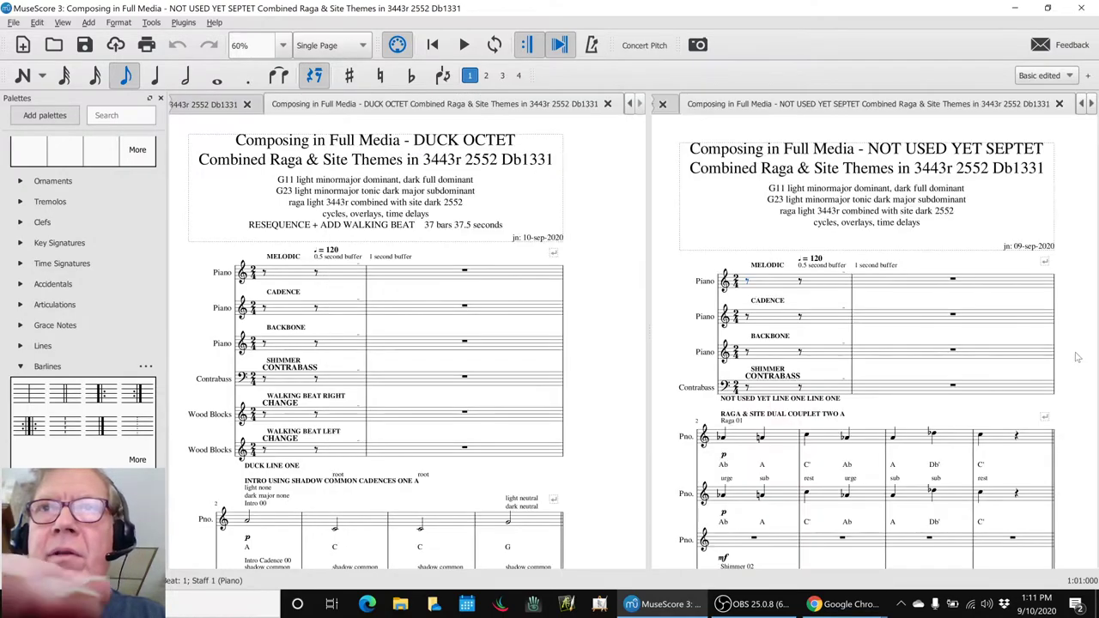
{"action": "key", "text": "space"}
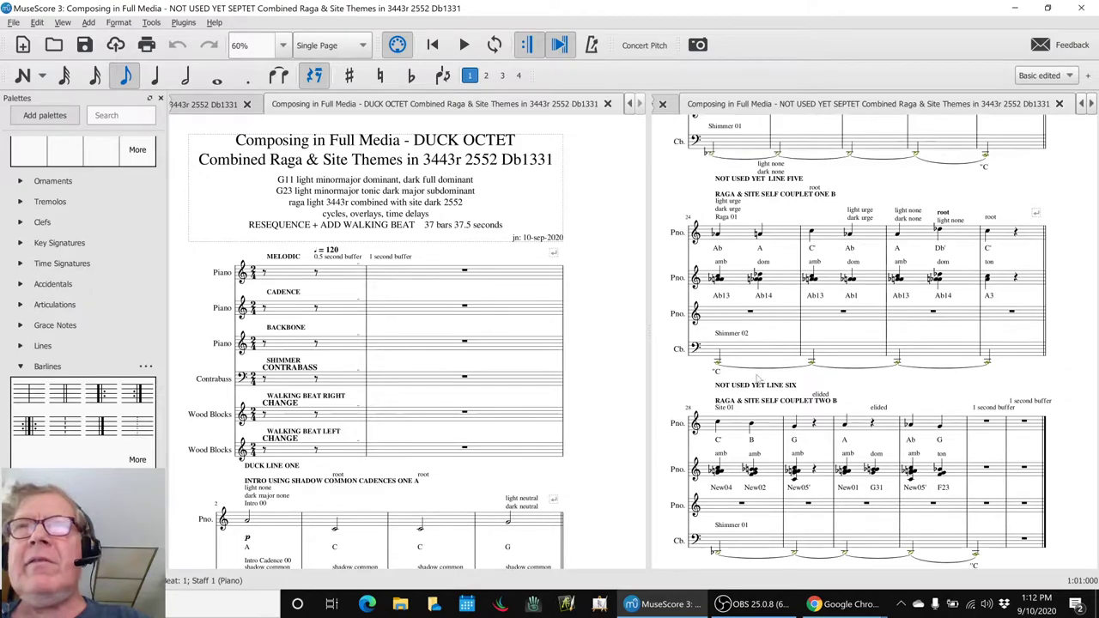
{"action": "scroll", "coordinate": [759, 378], "scroll_direction": "up", "scroll_amount": 3}
{"action": "left_click", "coordinate": [736, 324]}
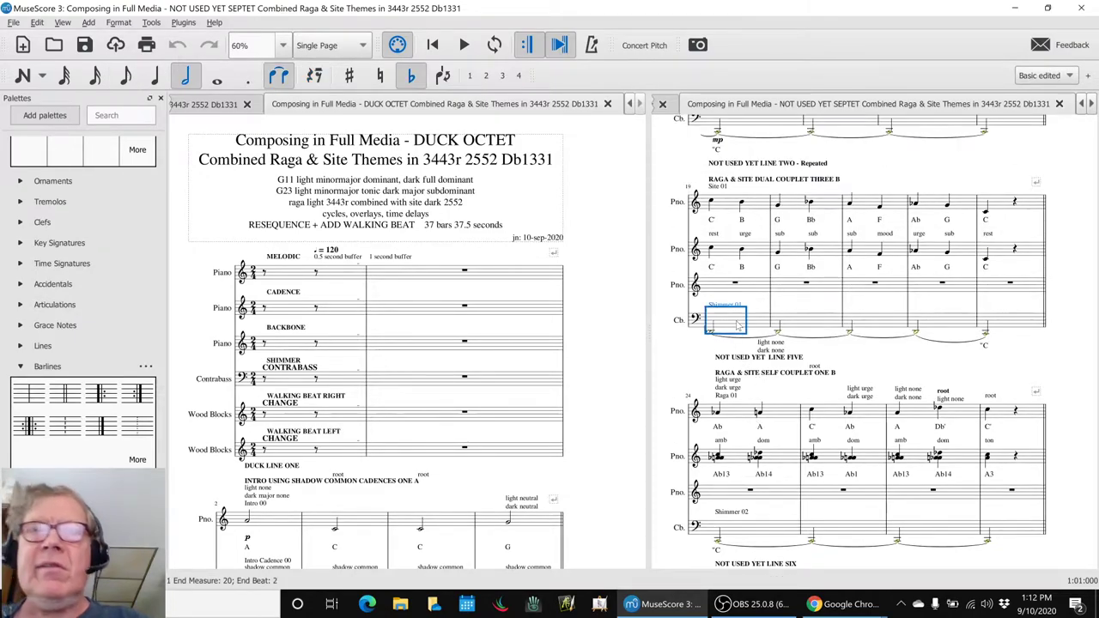
{"action": "key", "text": "space"}
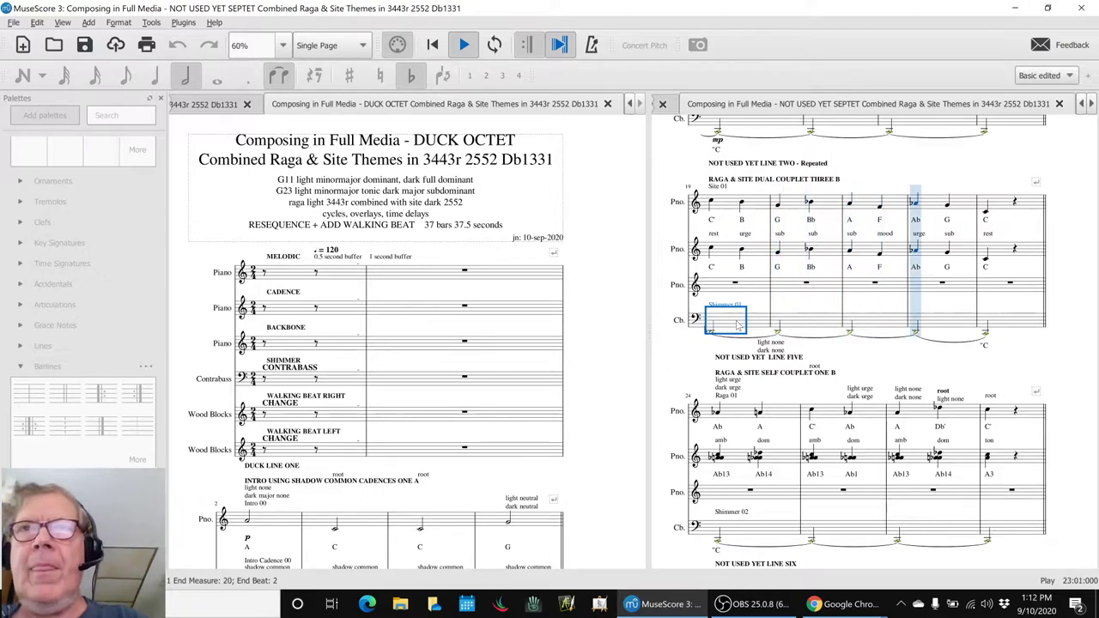
{"action": "key", "text": "space"}
{"action": "scroll", "coordinate": [772, 396], "scroll_direction": "down", "scroll_amount": 1}
{"action": "scroll", "coordinate": [772, 397], "scroll_direction": "down", "scroll_amount": 2}
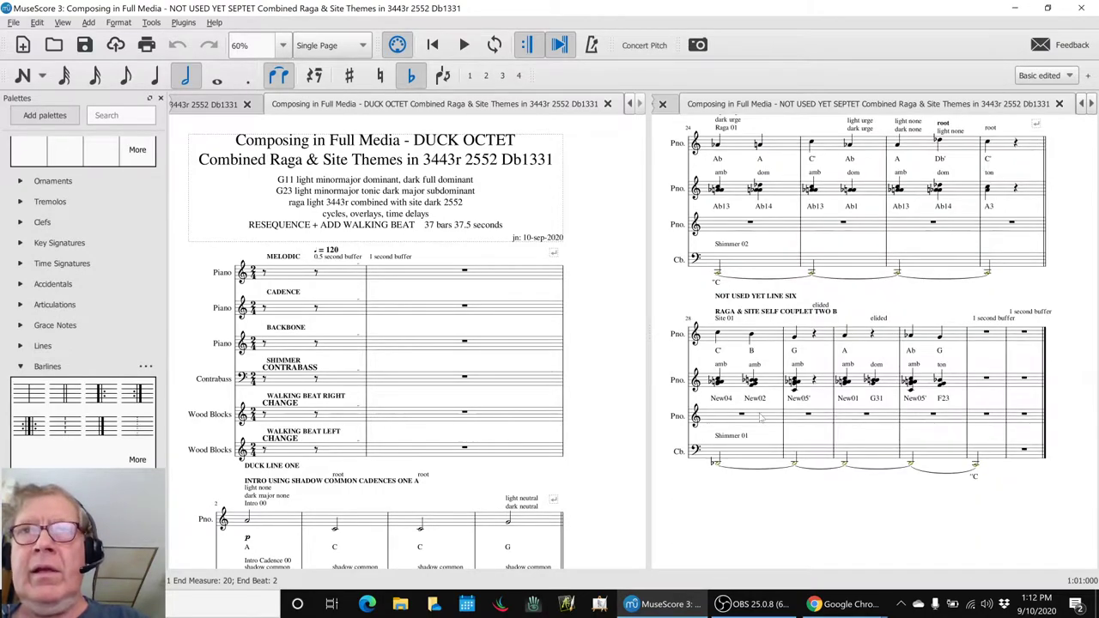
{"action": "left_click", "coordinate": [747, 462]}
{"action": "left_click", "coordinate": [729, 509]}
{"action": "key", "text": "space"}
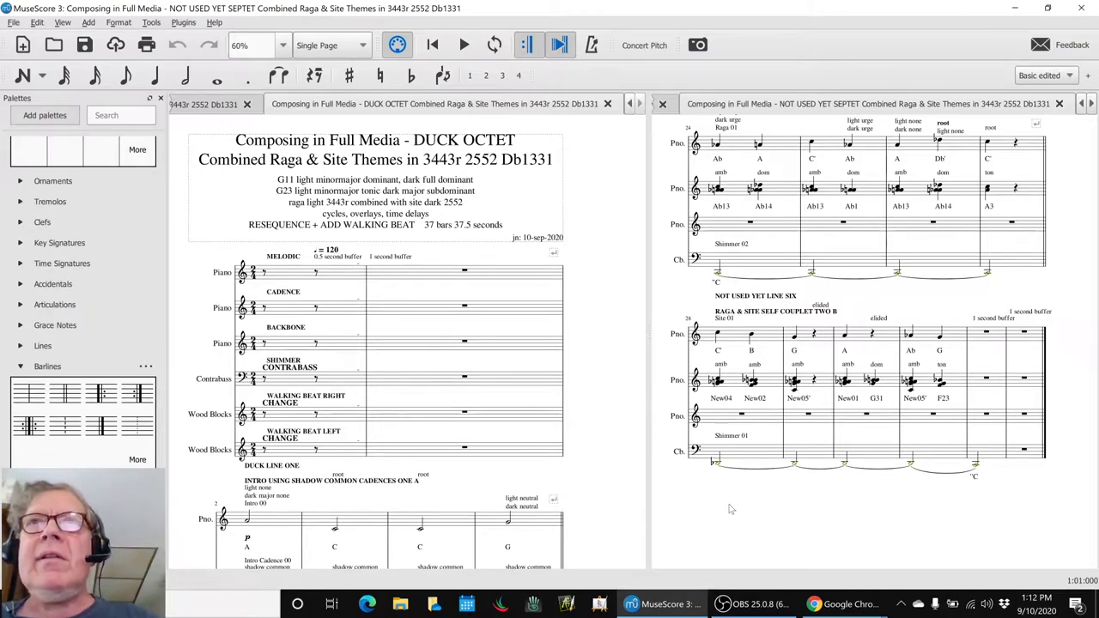
{"action": "left_click", "coordinate": [1079, 111]}
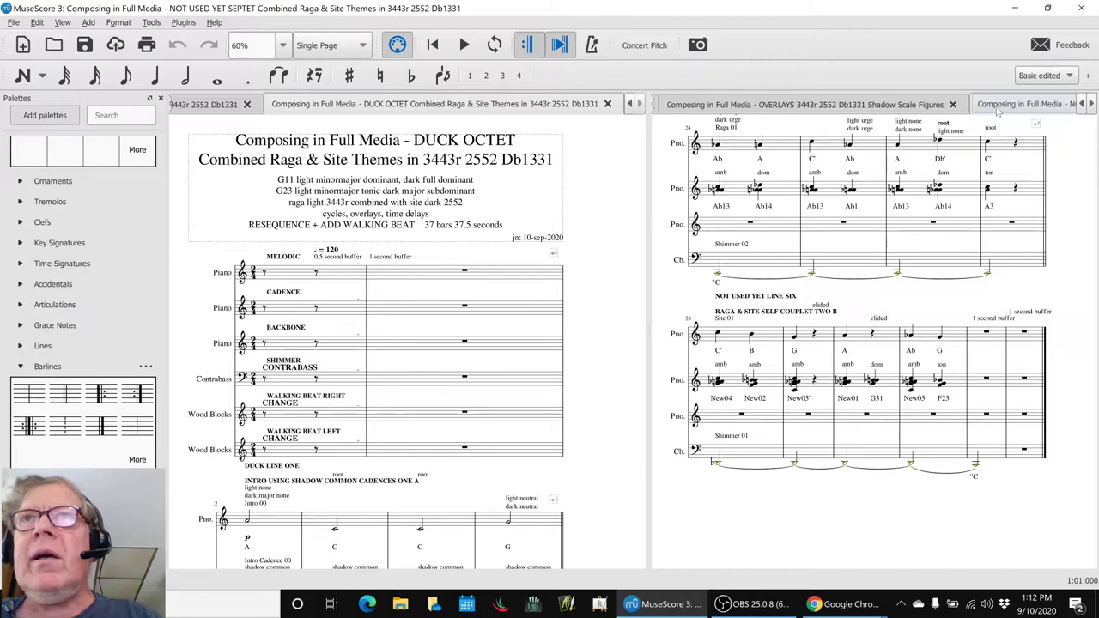
Put the OVERLAYS score on the right and 3443r 2552 Db1331 Shadow Scale Figures on the left.
{"action": "left_click", "coordinate": [907, 107]}
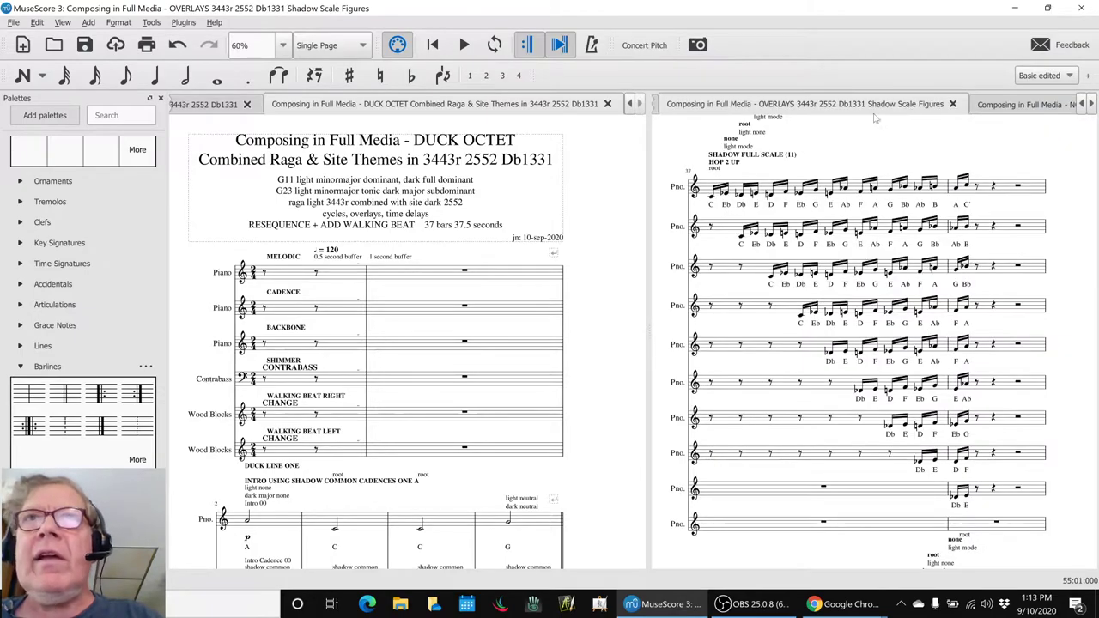
{"action": "left_click", "coordinate": [630, 104]}
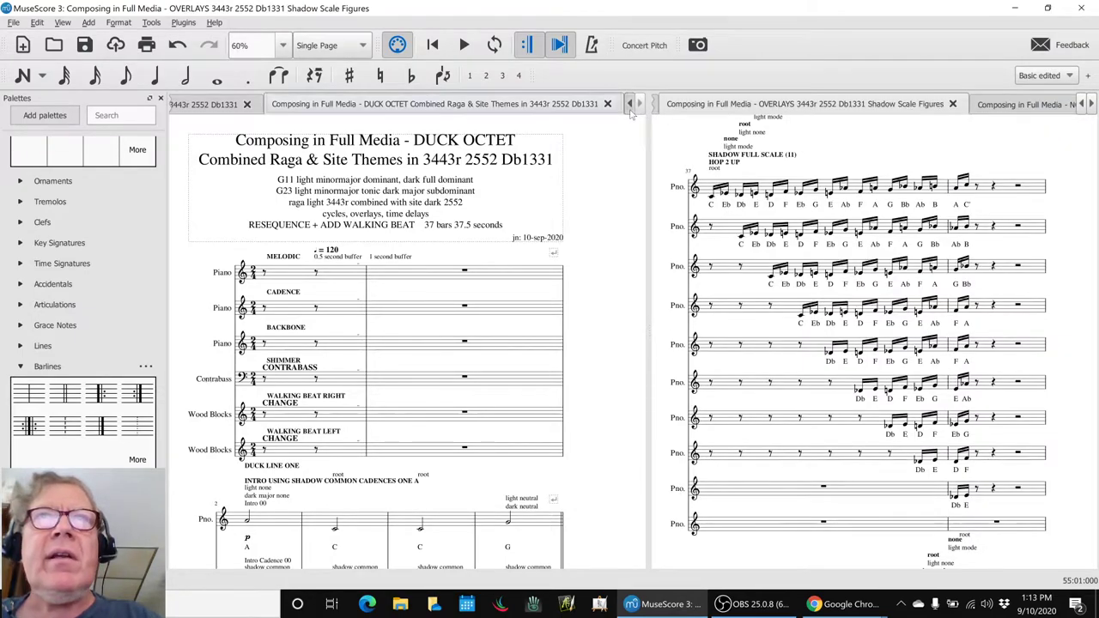
{"action": "left_click", "coordinate": [630, 104]}
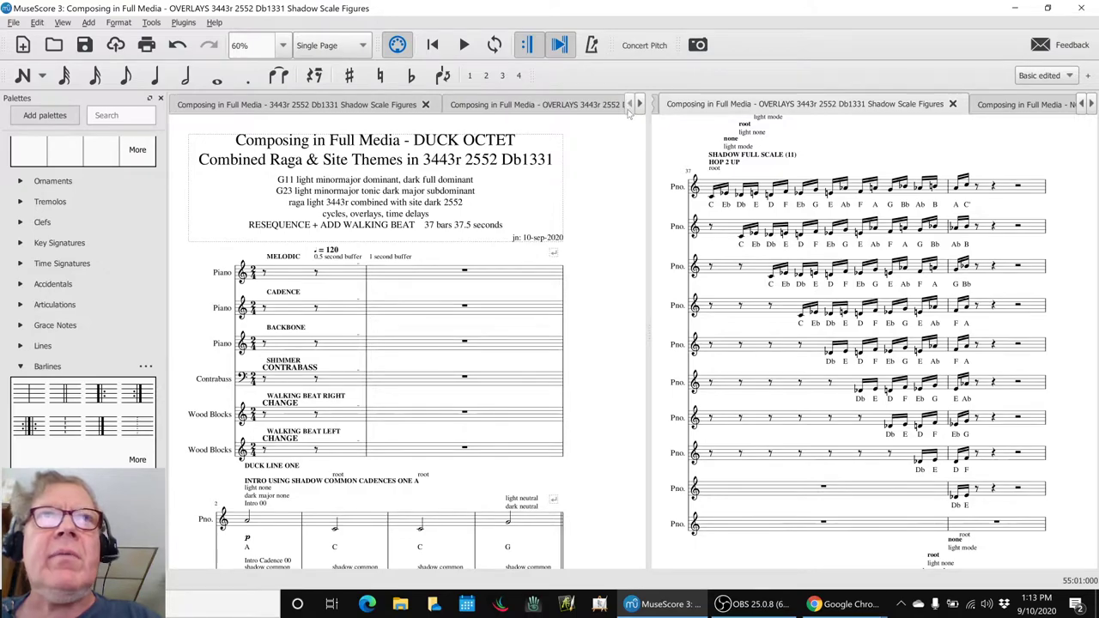
{"action": "left_click", "coordinate": [378, 106]}
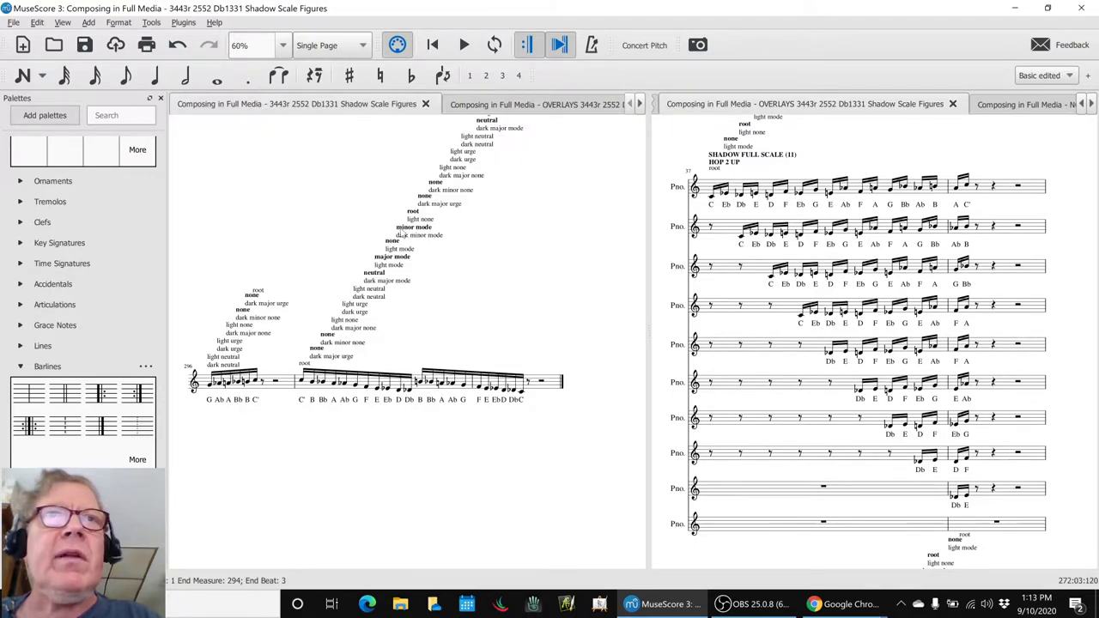
Scroll the left score to SHADOW COMMON FULL SCALE and select its HOP 1 measure.
{"action": "scroll", "coordinate": [401, 232], "scroll_direction": "up", "scroll_amount": 3}
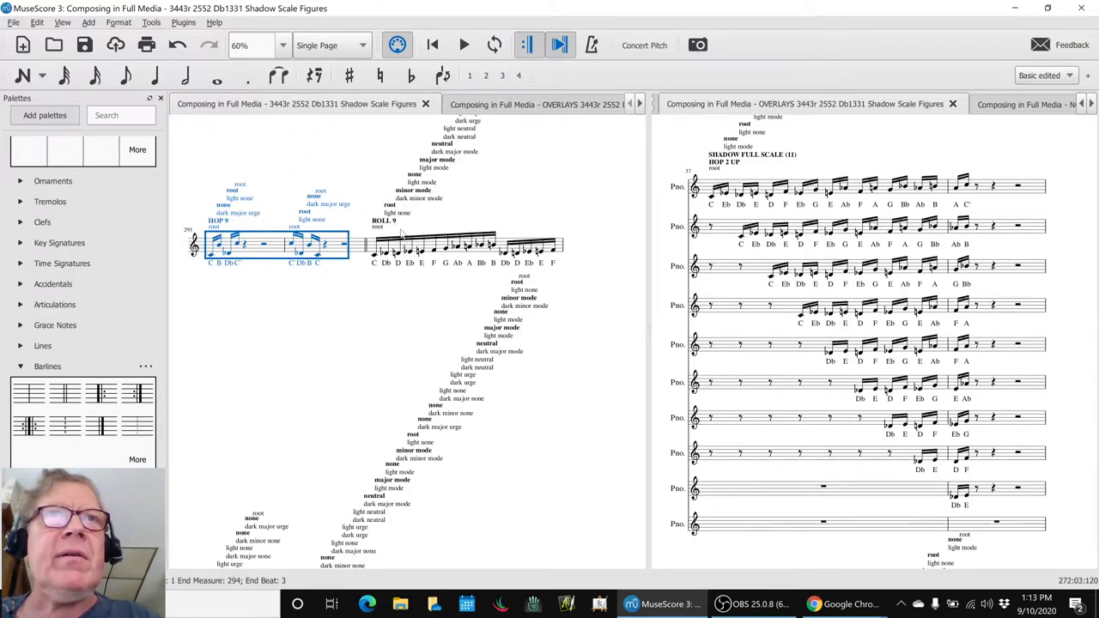
{"action": "left_click", "coordinate": [471, 194]}
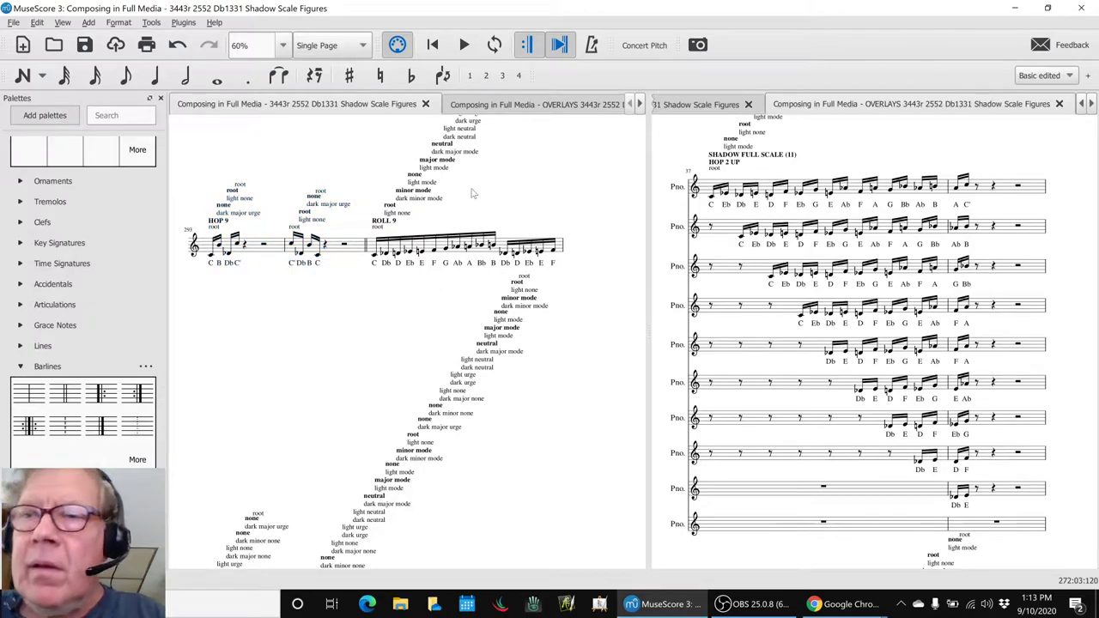
{"action": "key", "text": "Home"}
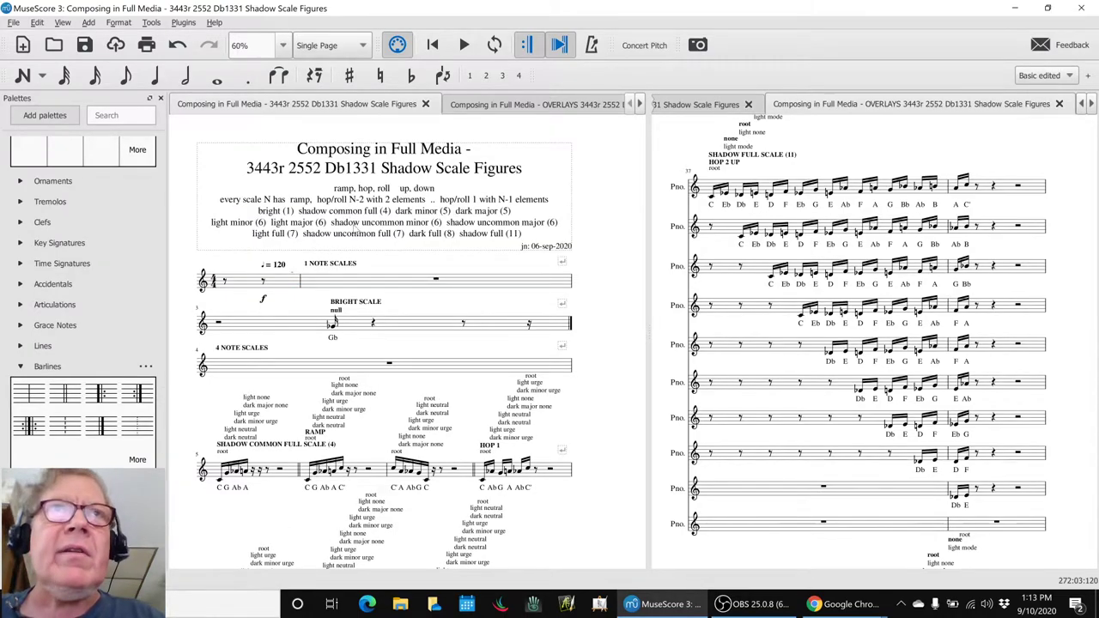
{"action": "scroll", "coordinate": [364, 326], "scroll_direction": "down", "scroll_amount": 2}
{"action": "scroll", "coordinate": [302, 361], "scroll_direction": "down", "scroll_amount": 3}
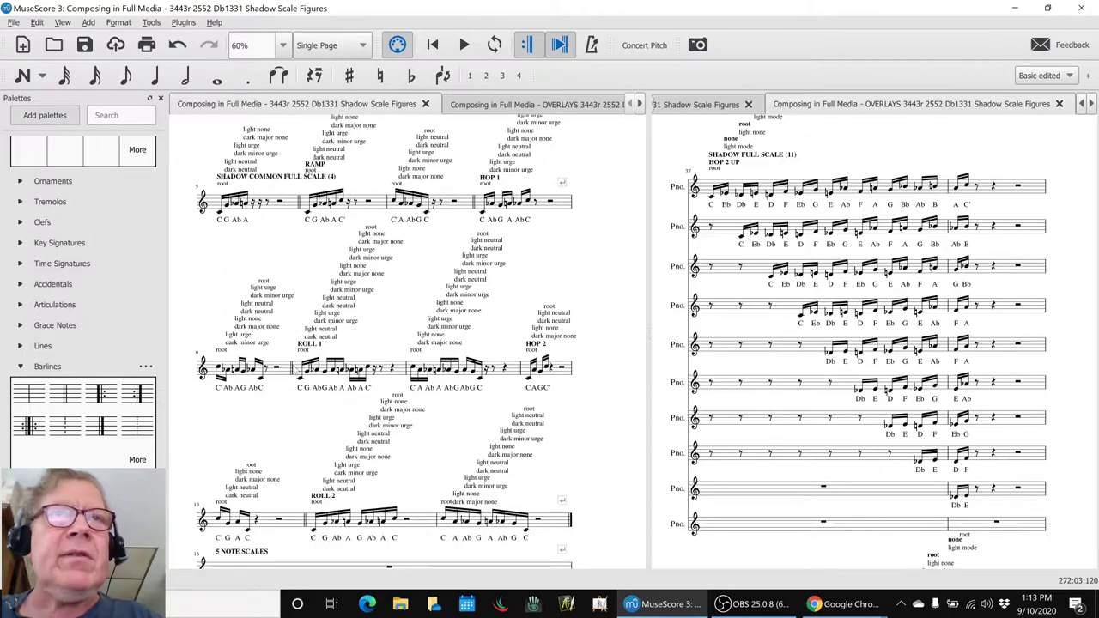
{"action": "scroll", "coordinate": [294, 369], "scroll_direction": "up", "scroll_amount": 2}
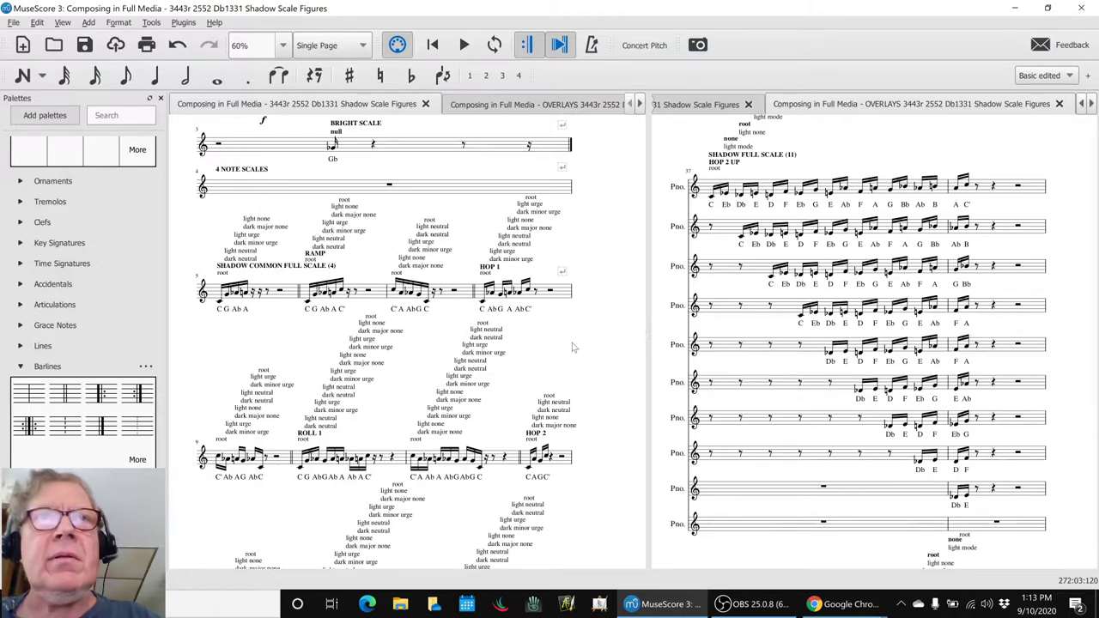
{"action": "left_click", "coordinate": [562, 297]}
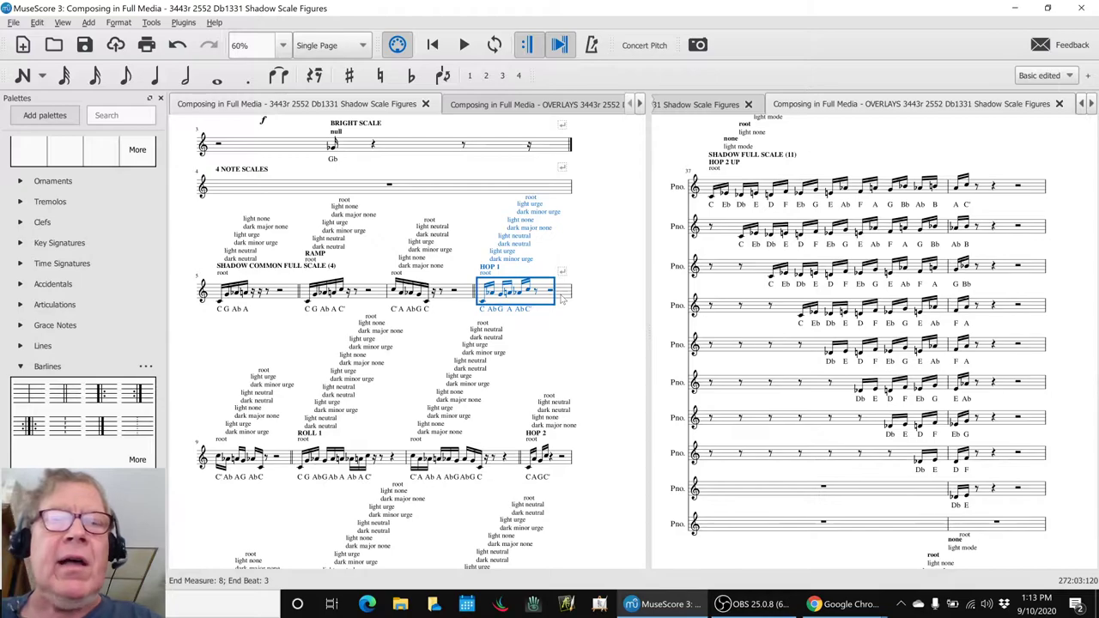
Play HOP 1, then play the OVERLAYS score's HOP 1 UP overlay from measure 3.
{"action": "key", "text": "space"}
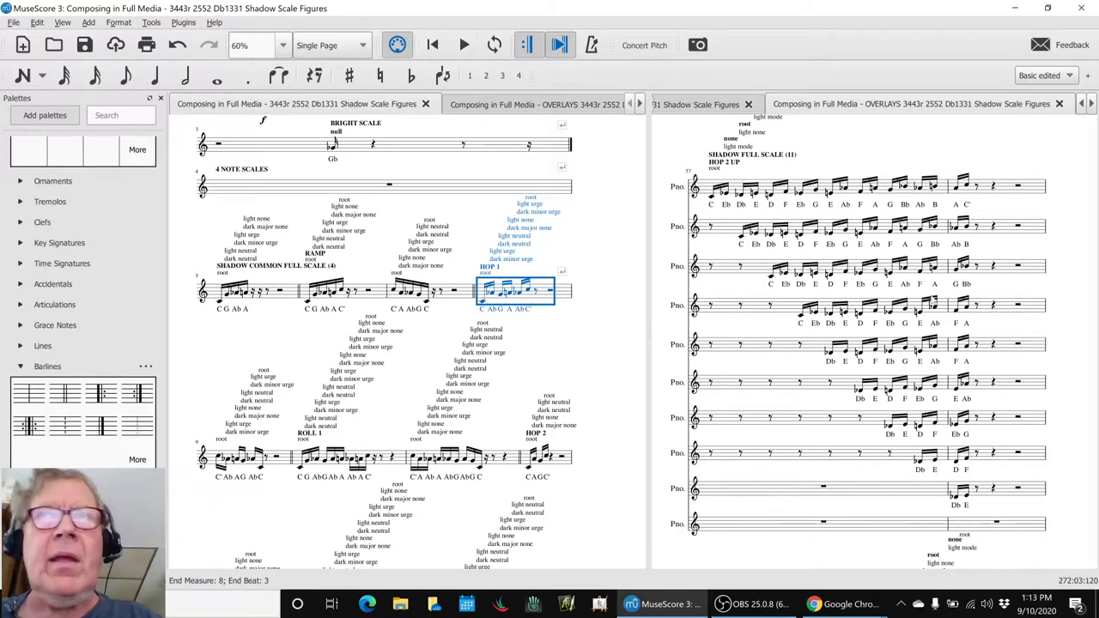
{"action": "left_click", "coordinate": [1069, 297]}
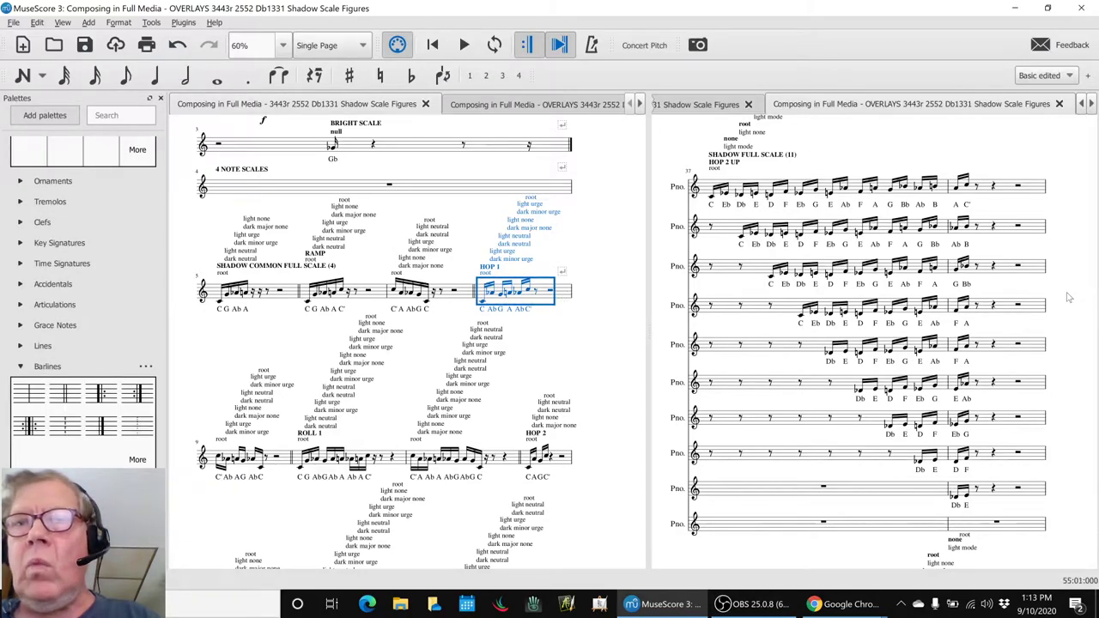
{"action": "key", "text": "ctrl+Home"}
{"action": "scroll", "coordinate": [1016, 314], "scroll_direction": "down", "scroll_amount": 6}
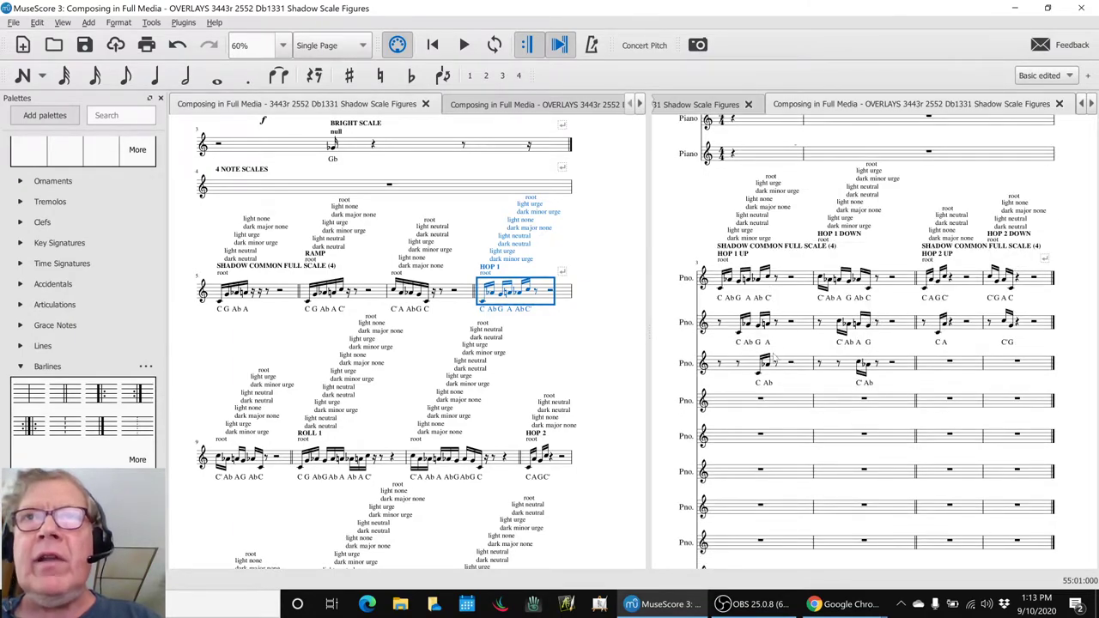
{"action": "left_click", "coordinate": [797, 373]}
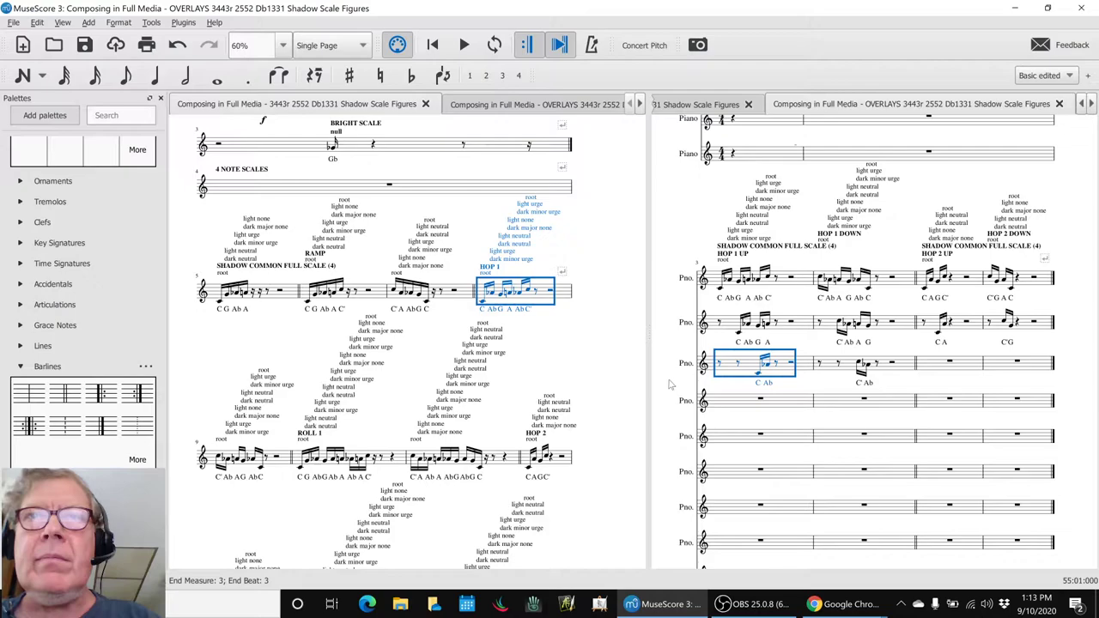
{"action": "key", "text": "space"}
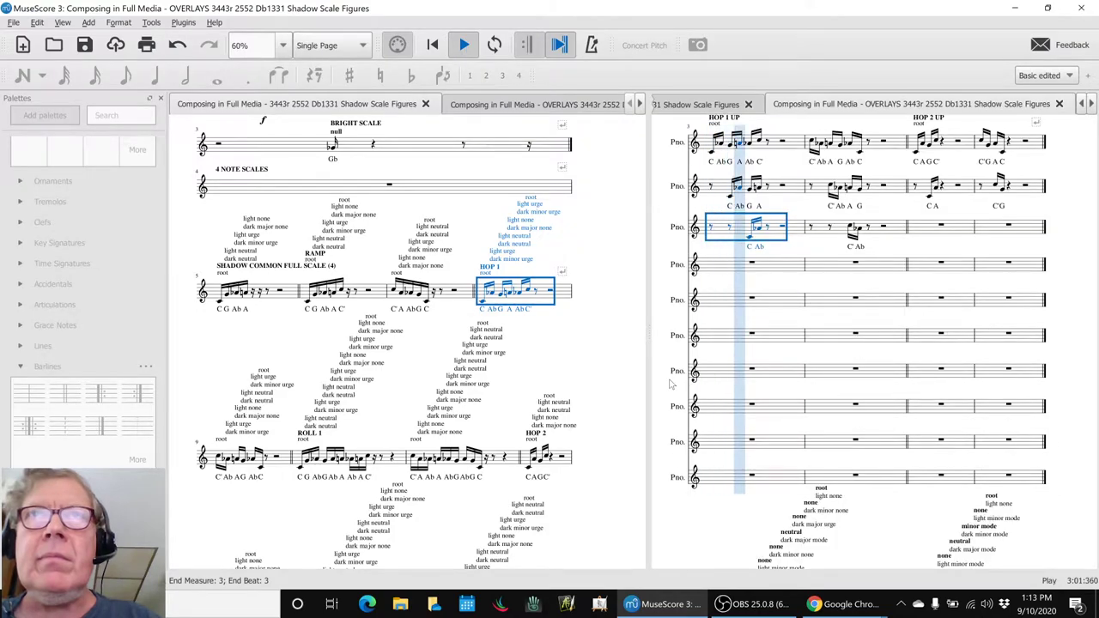
{"action": "key", "text": "space"}
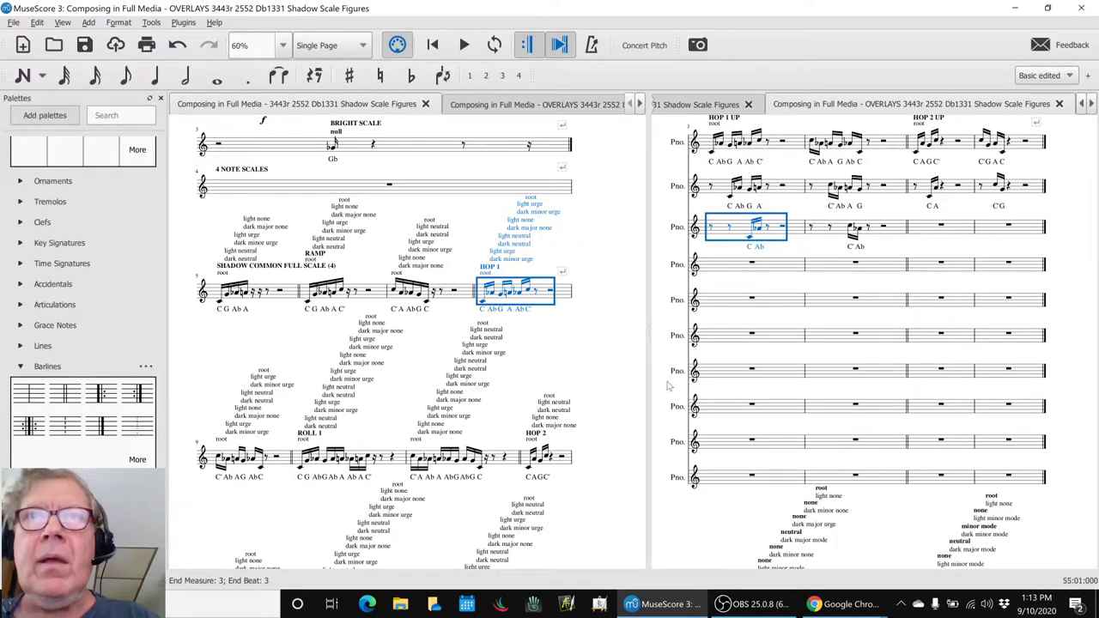
Replay the OVERLAYS score from measure 3 through the HOP 2 UP bars.
{"action": "key", "text": "Escape"}
{"action": "key", "text": "space"}
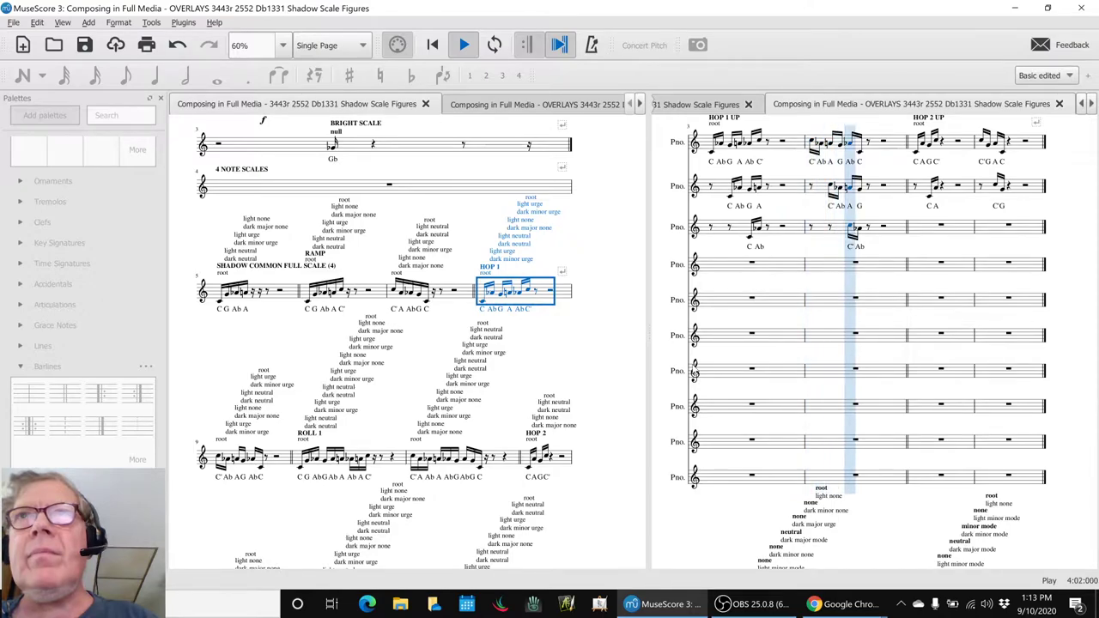
{"action": "key", "text": "space"}
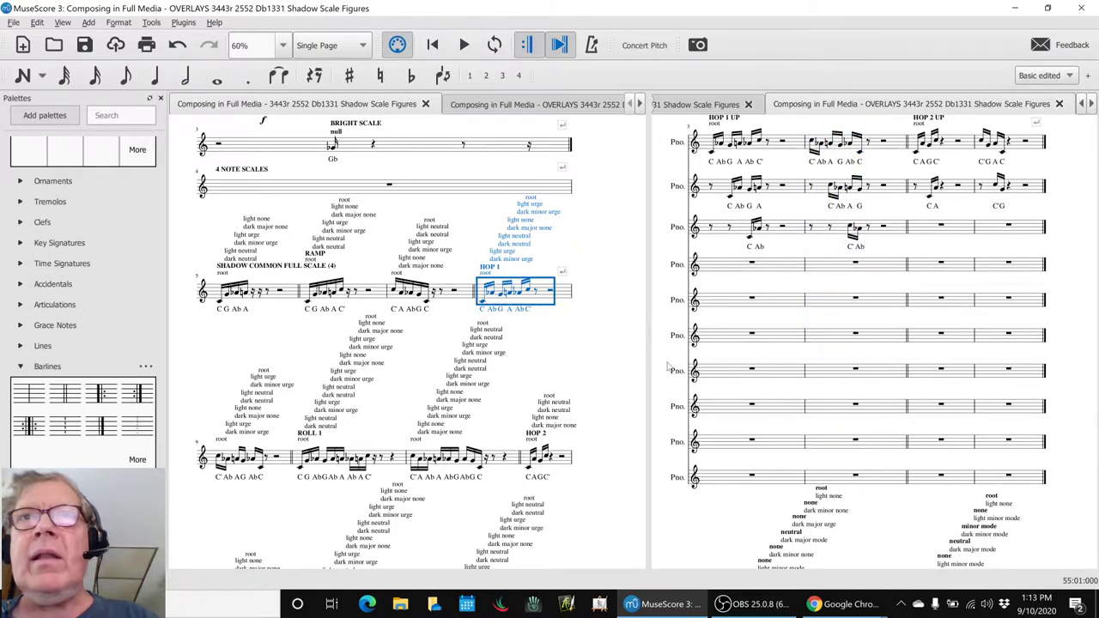
{"action": "left_click", "coordinate": [623, 361]}
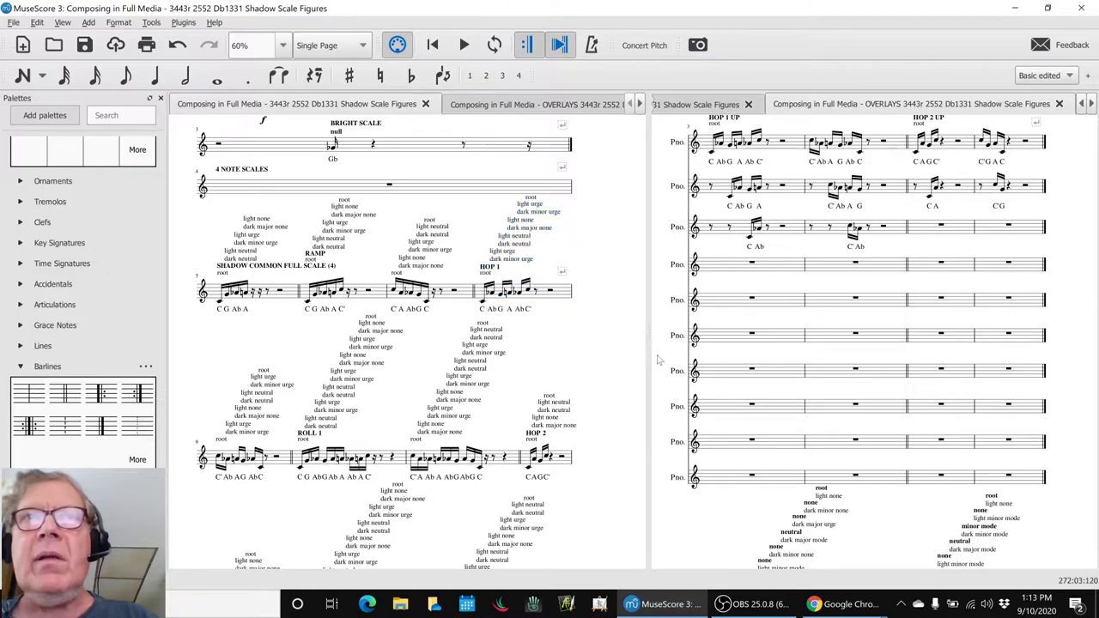
{"action": "scroll", "coordinate": [673, 405], "scroll_direction": "down", "scroll_amount": 5}
Play measure 7 of the SHADOW UNCOMMON MINOR (6) Db1331 overlay and open the mixer.
{"action": "scroll", "coordinate": [678, 411], "scroll_direction": "down", "scroll_amount": 3}
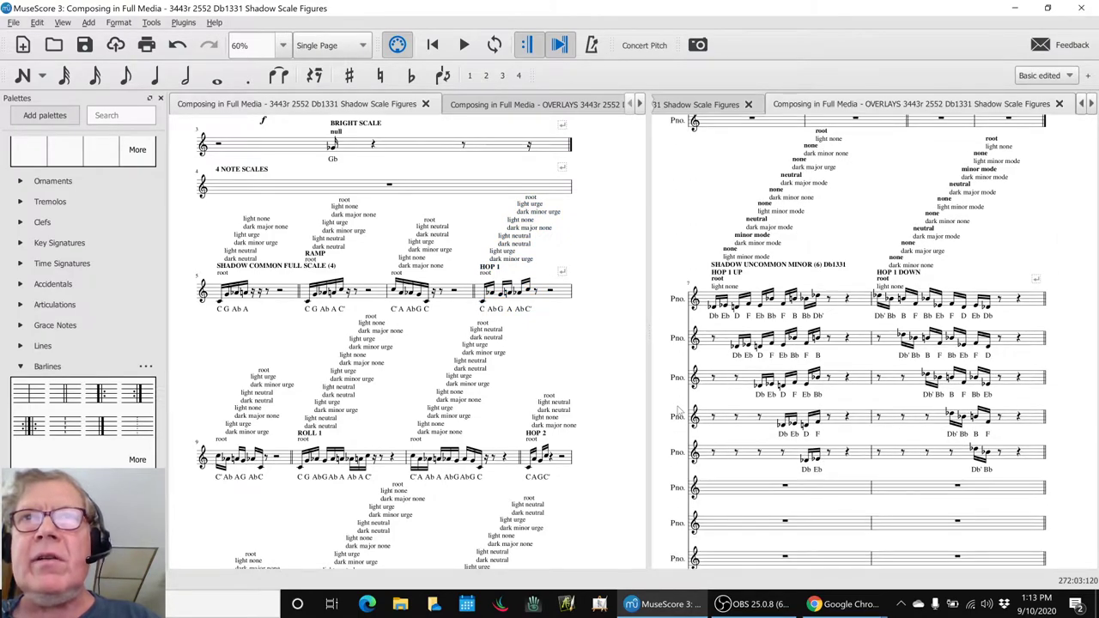
{"action": "left_click", "coordinate": [713, 488]}
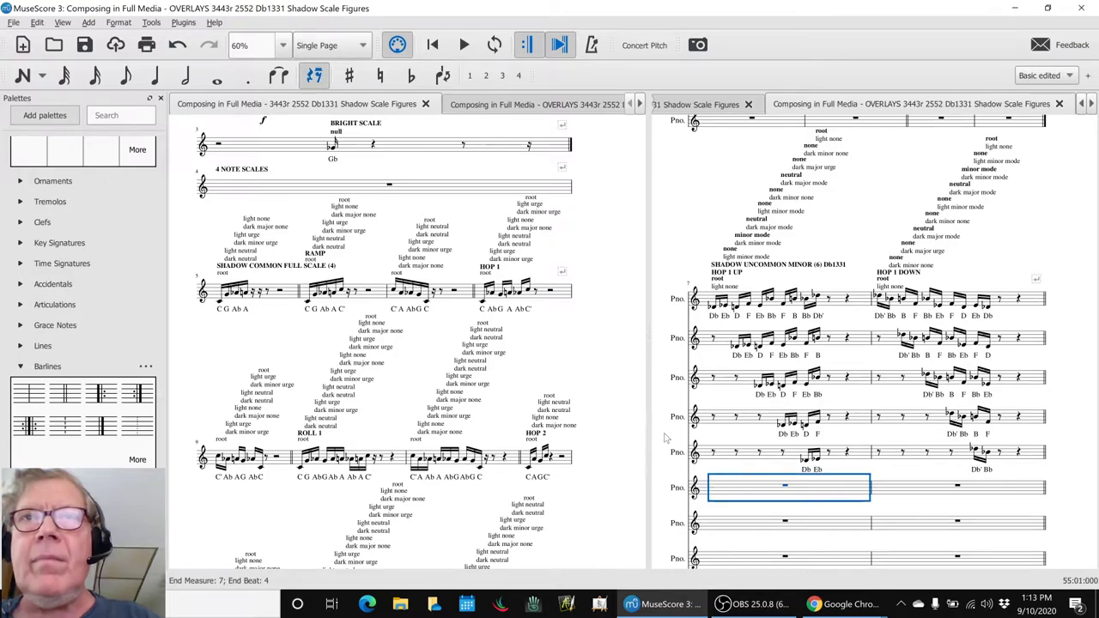
{"action": "key", "text": "space"}
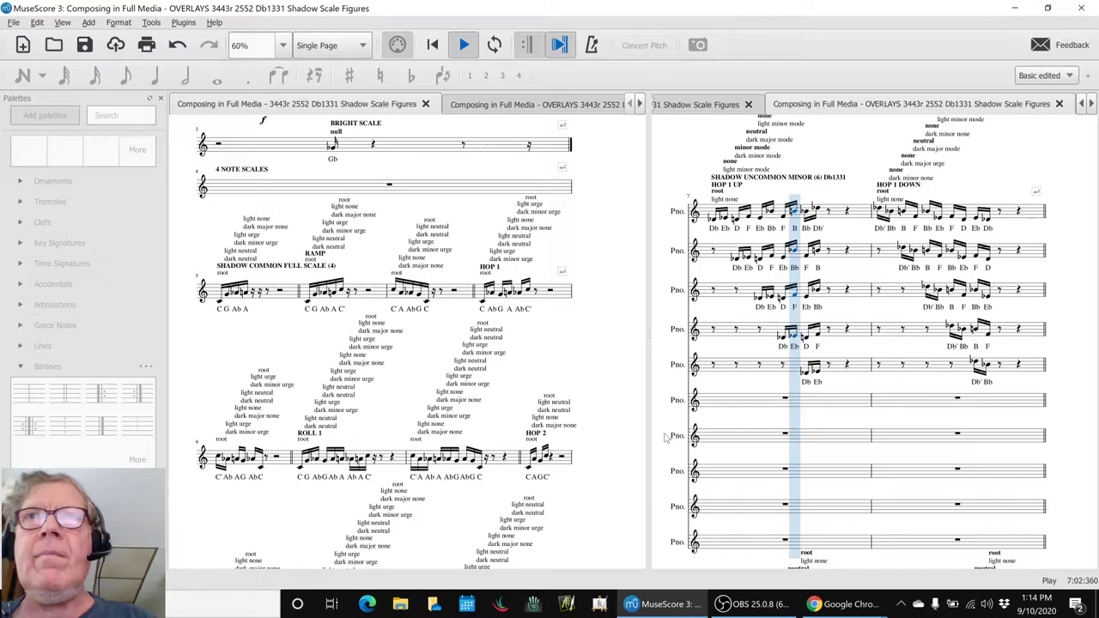
{"action": "key", "text": "space"}
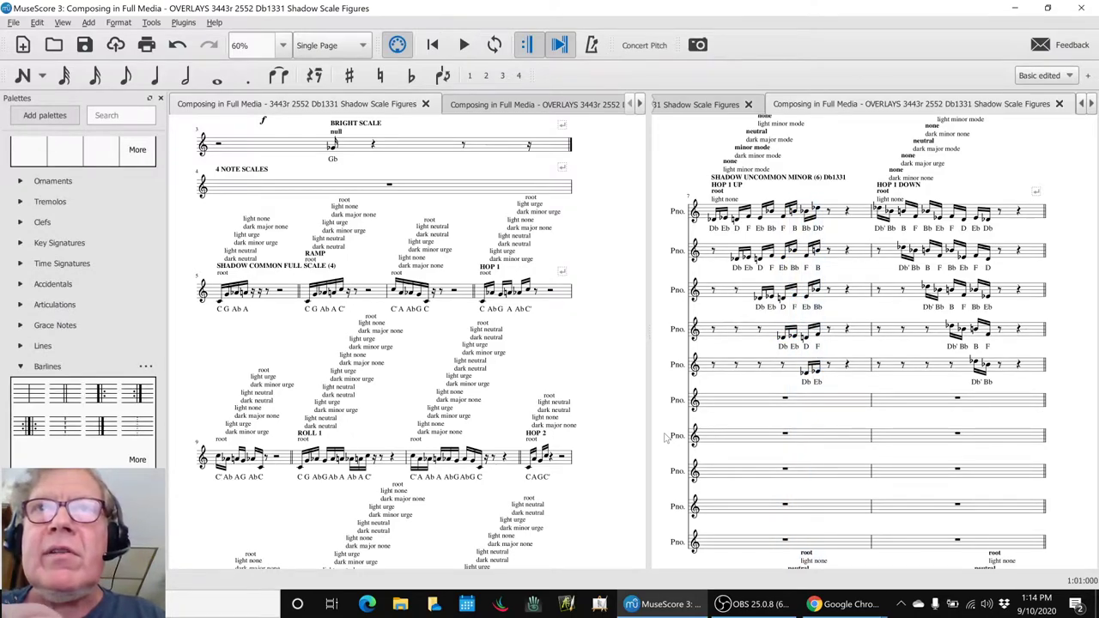
{"action": "key", "text": "F10"}
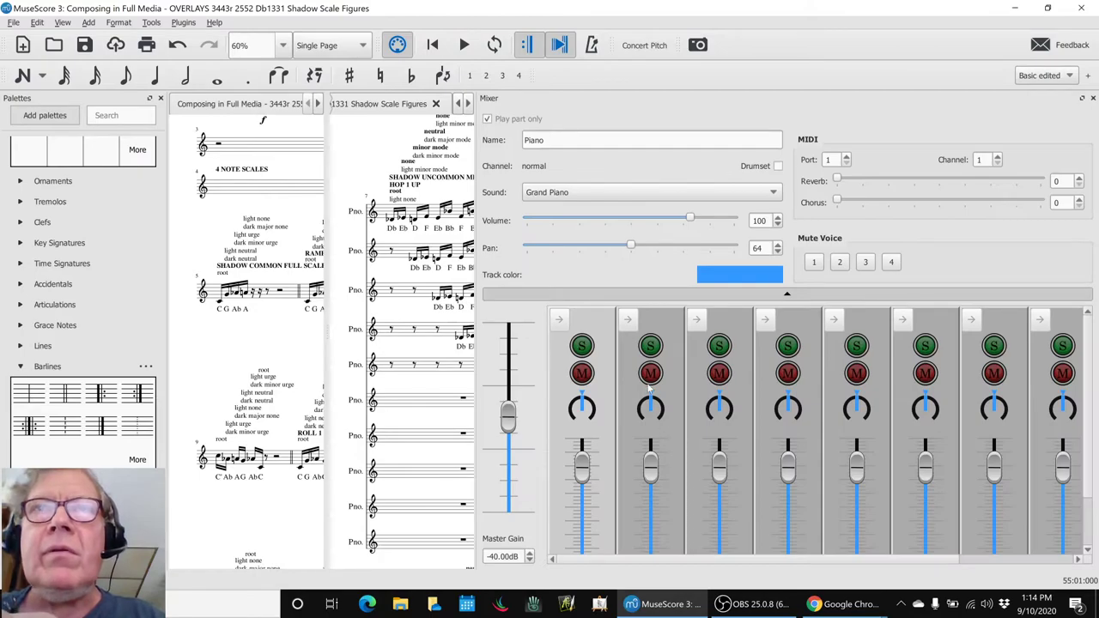
Replay the fifth staff's measure-7 HOP 1 UP bar with the mixer closed, then reopen the mixer.
{"action": "key", "text": "F10"}
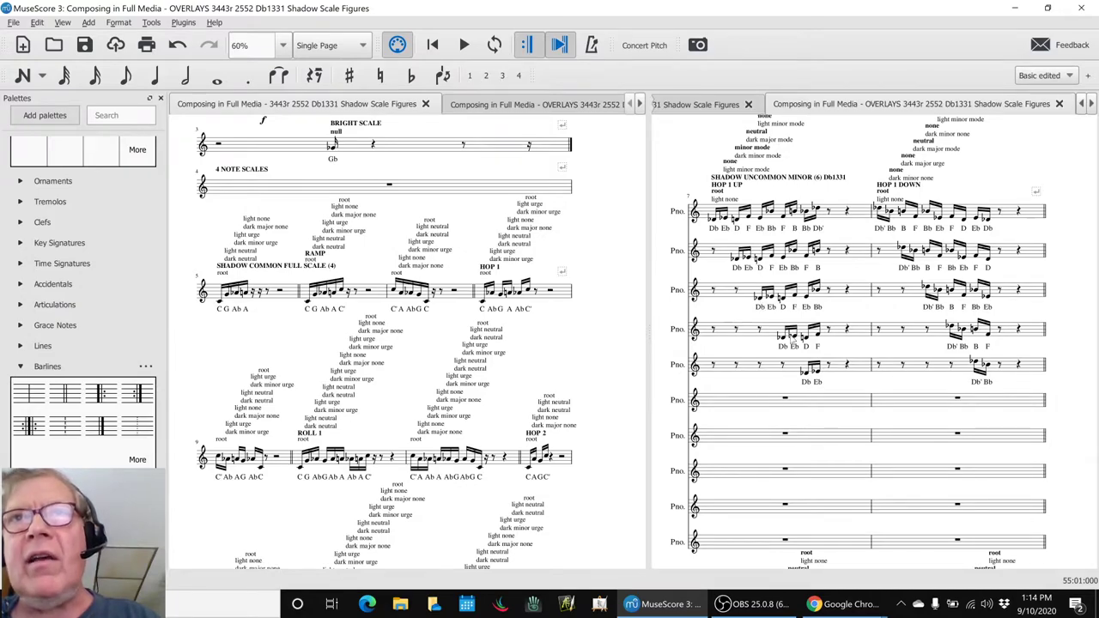
{"action": "left_click", "coordinate": [726, 372]}
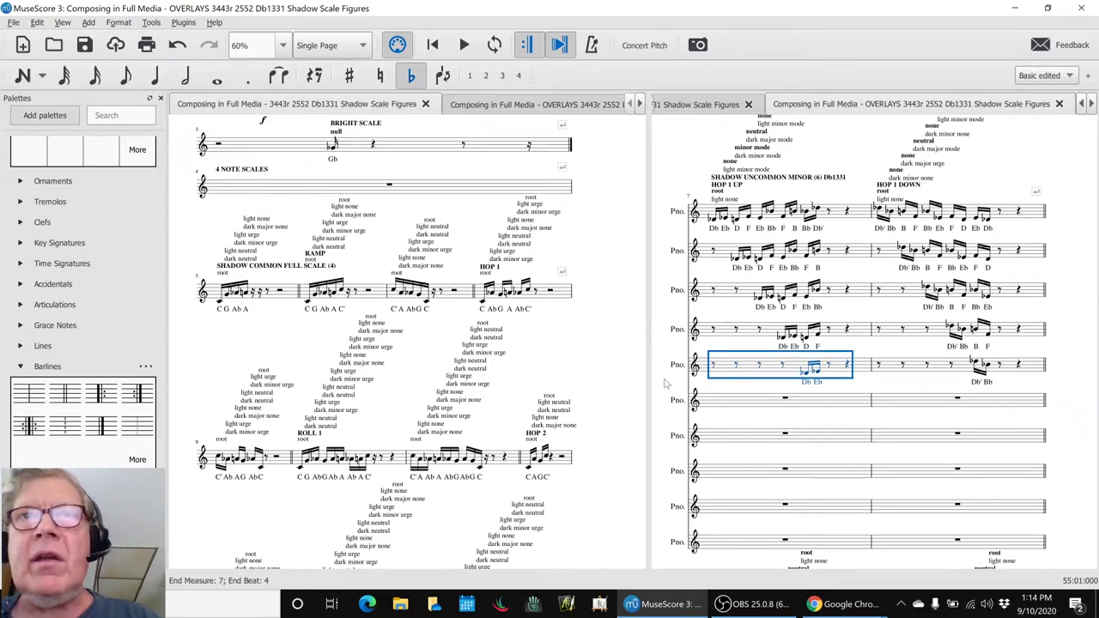
{"action": "key", "text": "Escape"}
{"action": "key", "text": "space"}
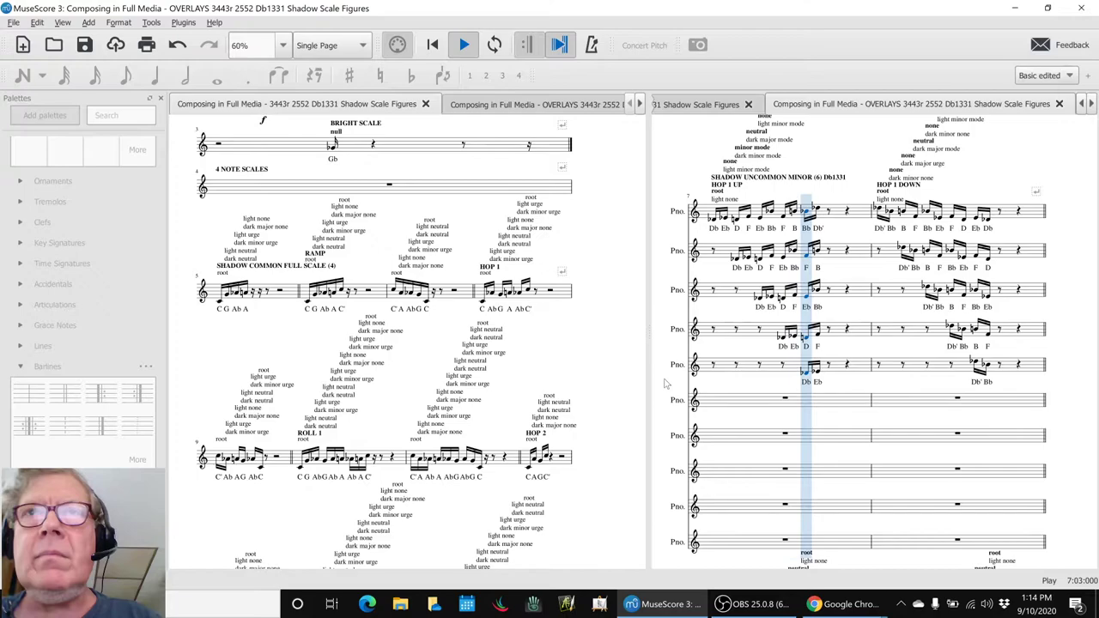
{"action": "key", "text": "space"}
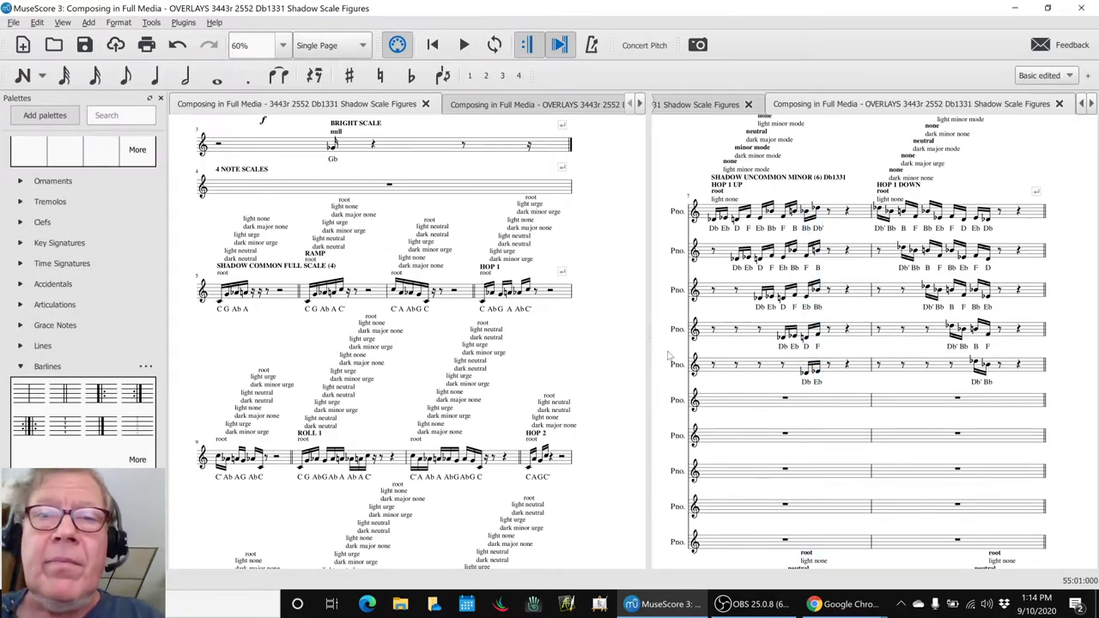
{"action": "key", "text": "F10"}
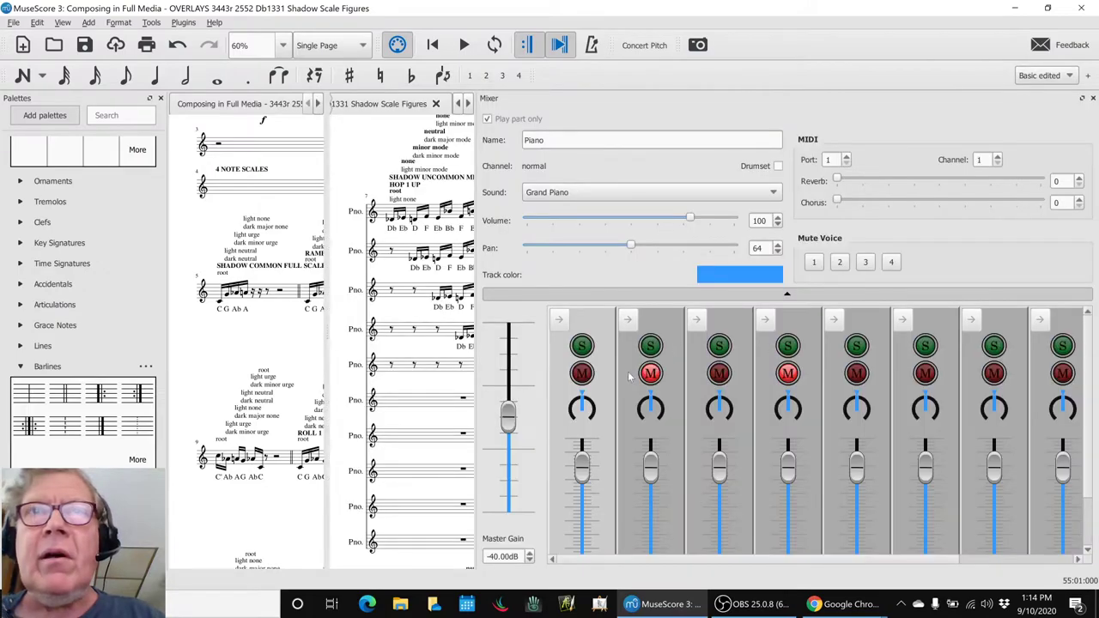
Mute the third piano part, unmute the fourth, and replay measure 7 with the new mix.
{"action": "left_click", "coordinate": [717, 375]}
{"action": "left_click", "coordinate": [788, 375]}
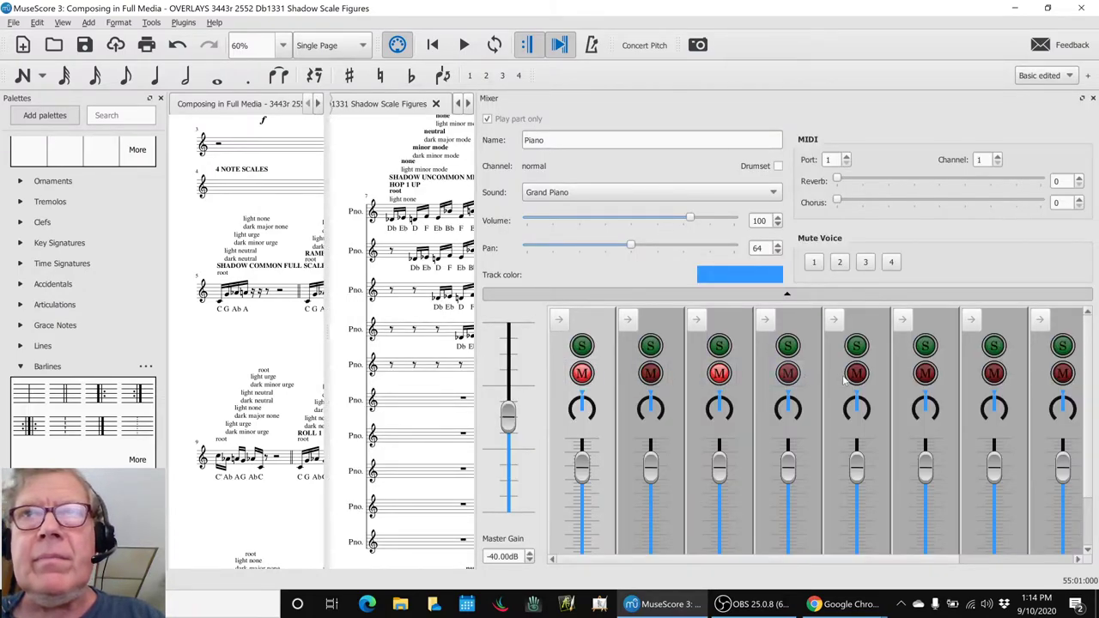
{"action": "key", "text": "F10"}
{"action": "left_click", "coordinate": [725, 399]}
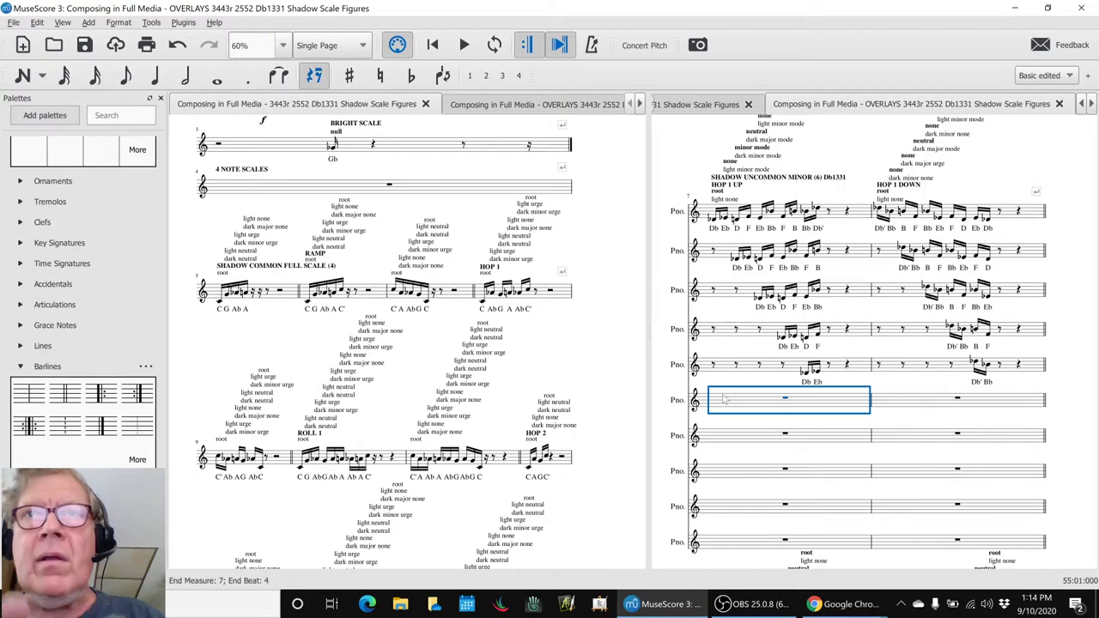
{"action": "key", "text": "space"}
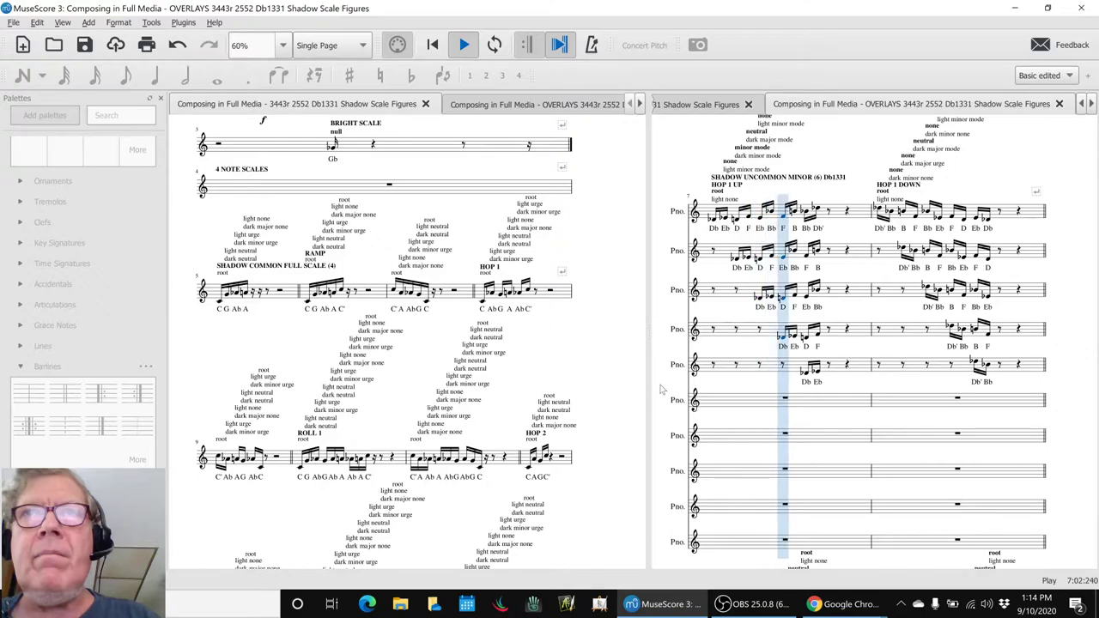
{"action": "key", "text": "space"}
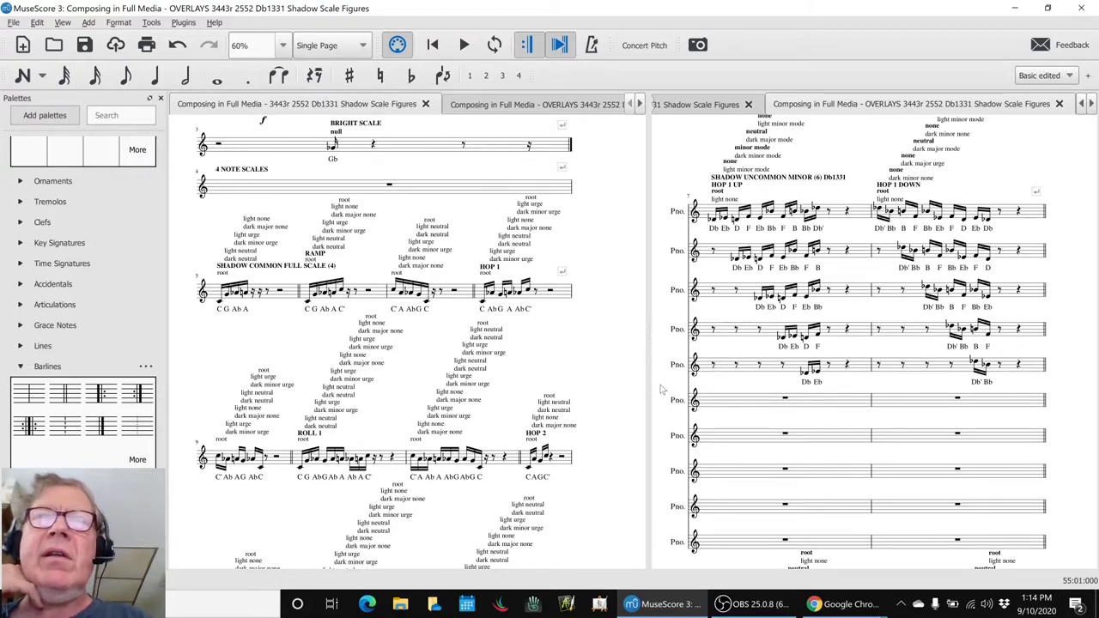
Check the mixer once more and scroll the OVERLAYS score down to HOP 4 UP.
{"action": "scroll", "coordinate": [661, 391], "scroll_direction": "down", "scroll_amount": 10}
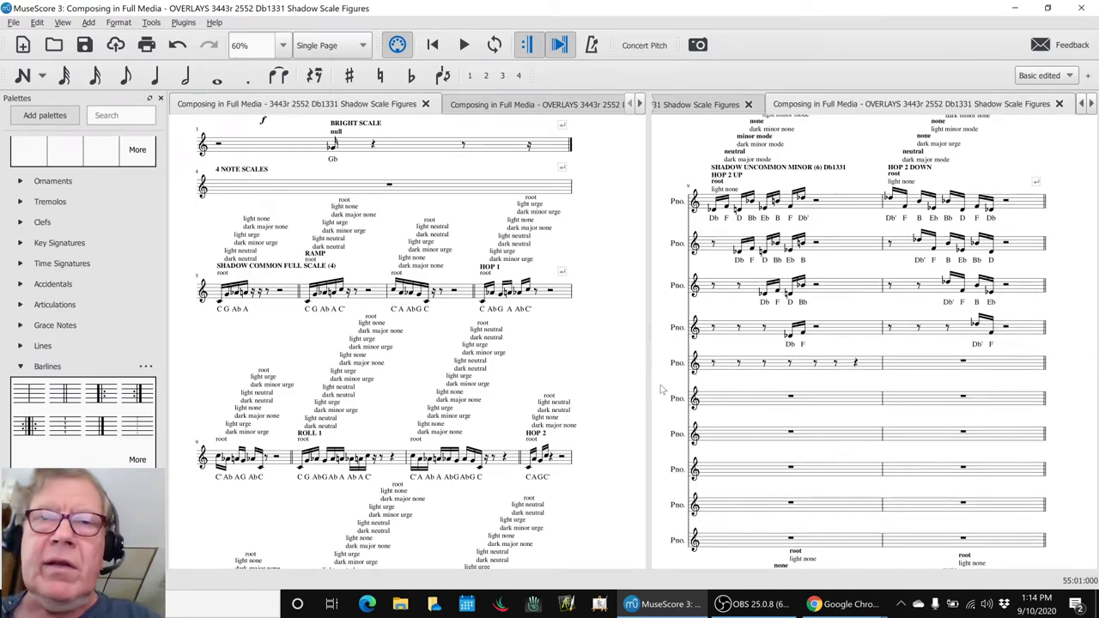
{"action": "key", "text": "F10"}
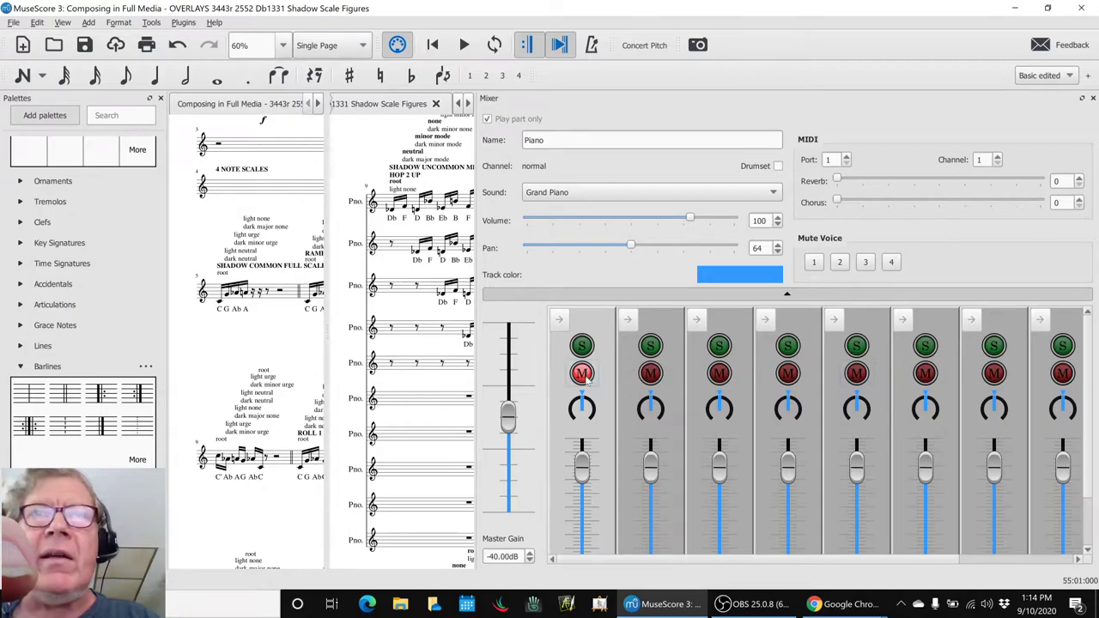
{"action": "key", "text": "F10"}
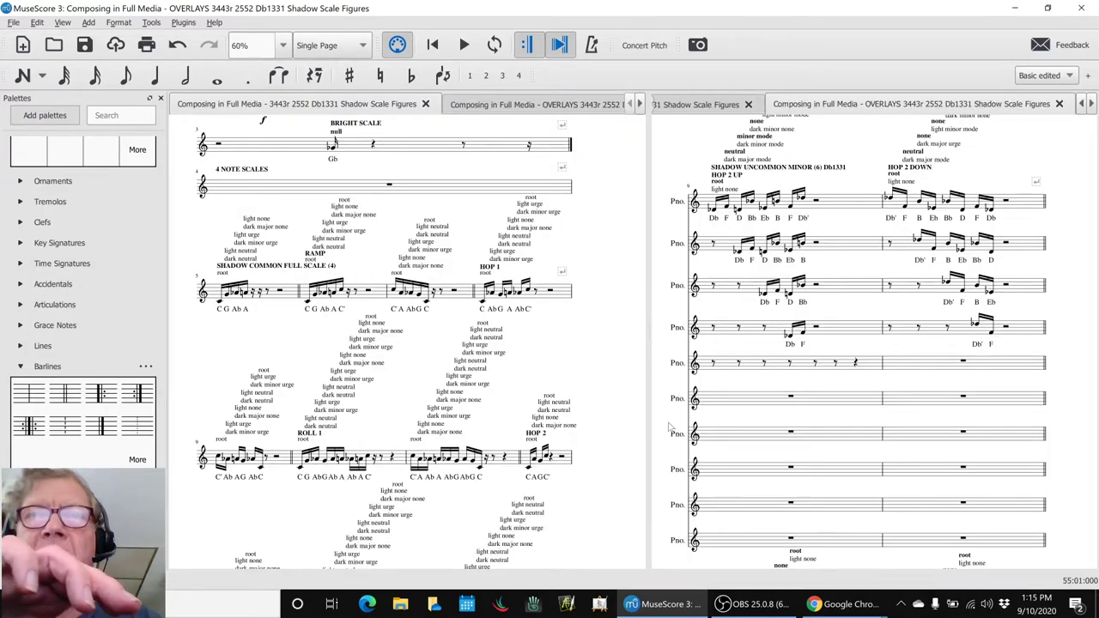
{"action": "scroll", "coordinate": [668, 426], "scroll_direction": "down", "scroll_amount": 10}
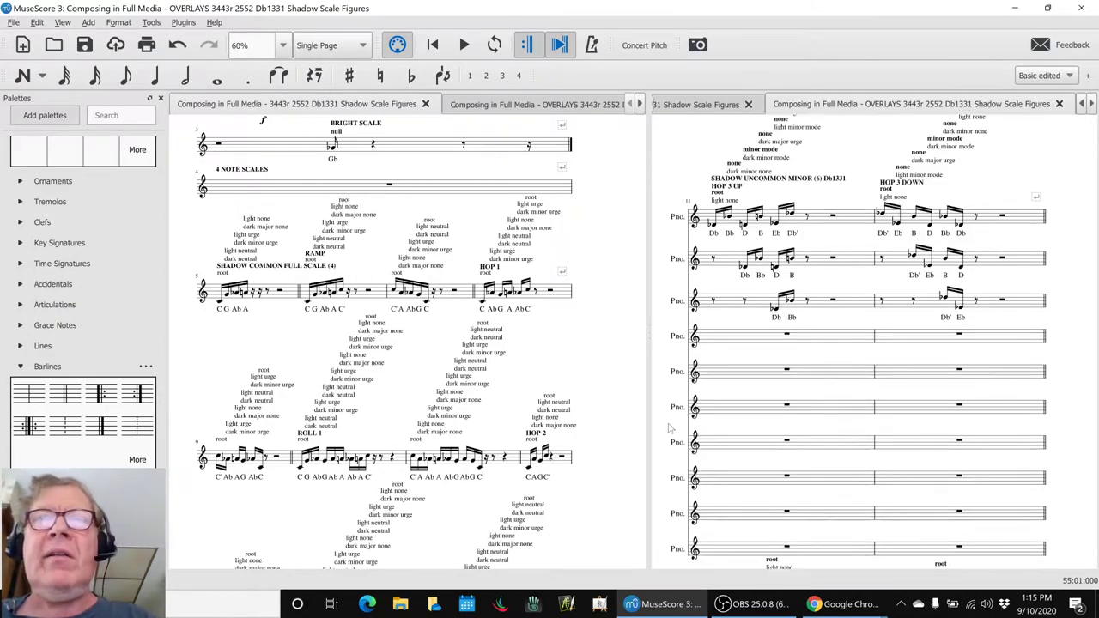
{"action": "scroll", "coordinate": [668, 426], "scroll_direction": "down", "scroll_amount": 3}
Scroll the OVERLAYS score down to the measure-33 SHADOW FULL SCALE (11) overlay.
{"action": "scroll", "coordinate": [669, 426], "scroll_direction": "down", "scroll_amount": 10}
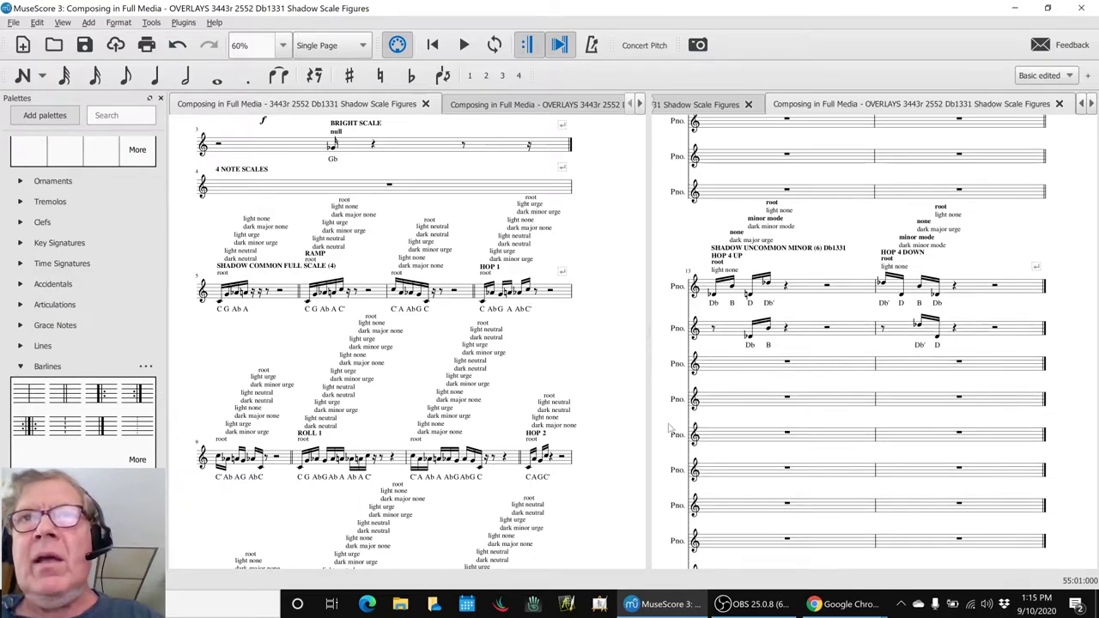
{"action": "scroll", "coordinate": [669, 427], "scroll_direction": "down", "scroll_amount": 5}
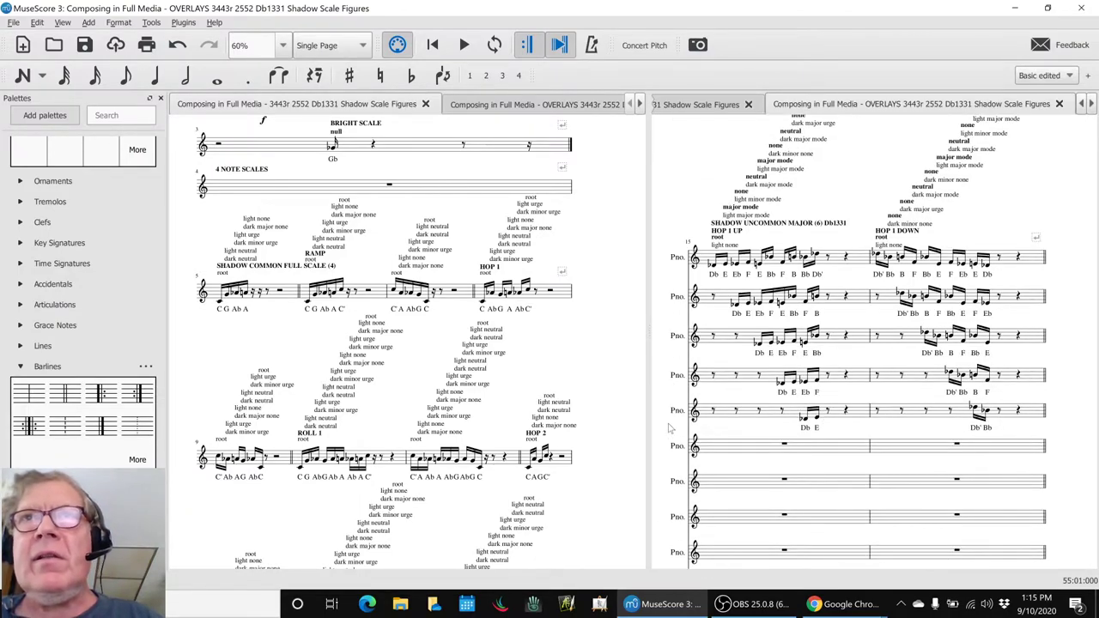
{"action": "scroll", "coordinate": [668, 426], "scroll_direction": "down", "scroll_amount": 15}
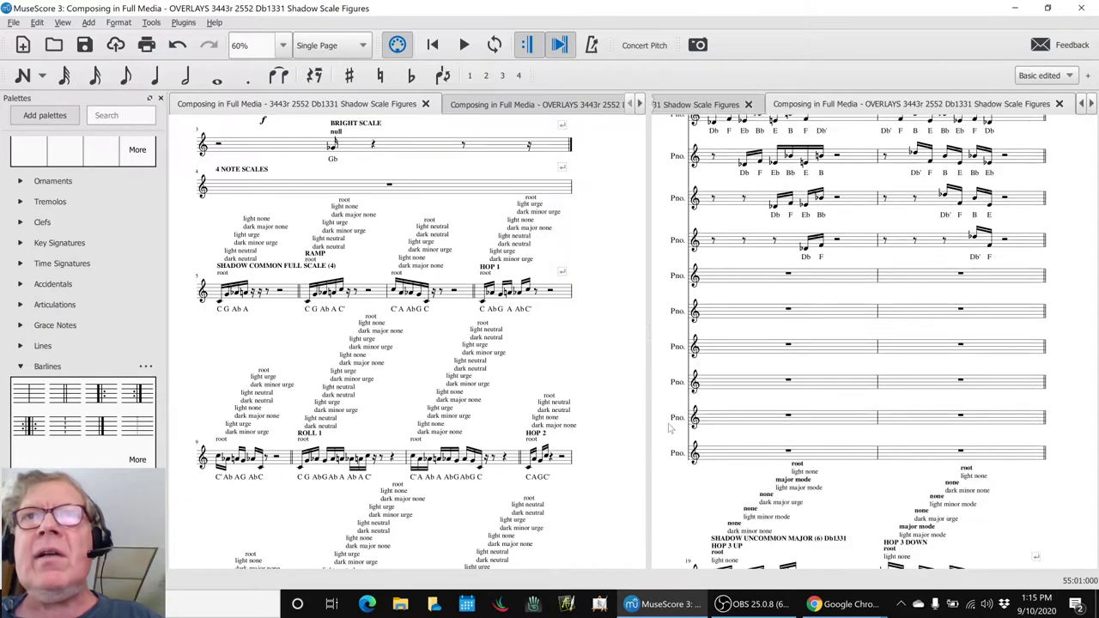
{"action": "scroll", "coordinate": [668, 427], "scroll_direction": "down", "scroll_amount": 8}
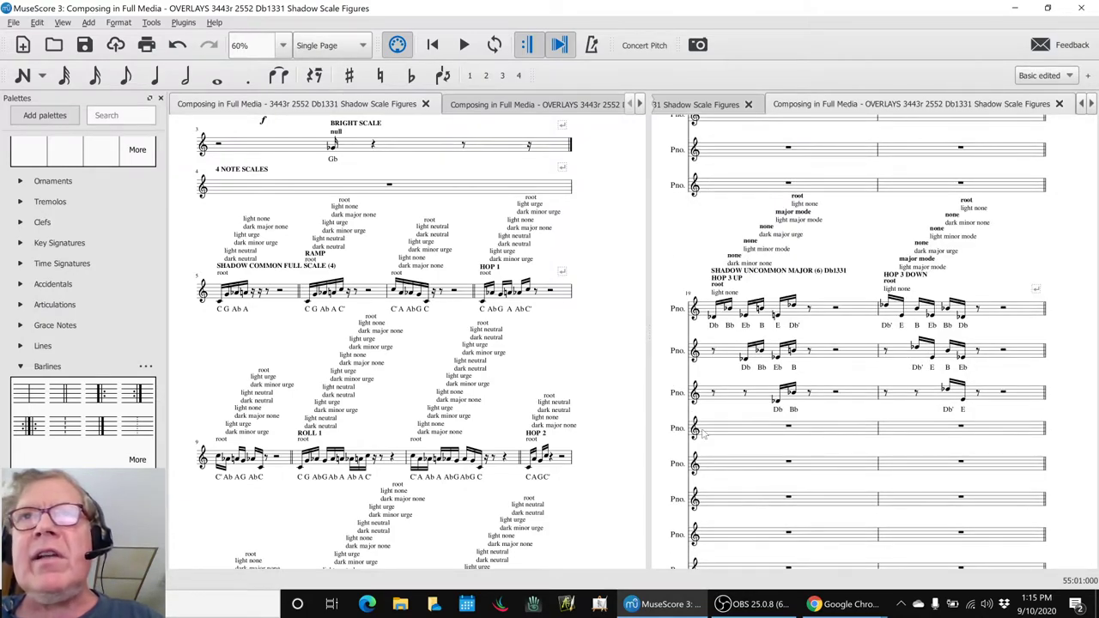
{"action": "scroll", "coordinate": [740, 435], "scroll_direction": "down", "scroll_amount": 8}
{"action": "scroll", "coordinate": [740, 435], "scroll_direction": "down", "scroll_amount": 15}
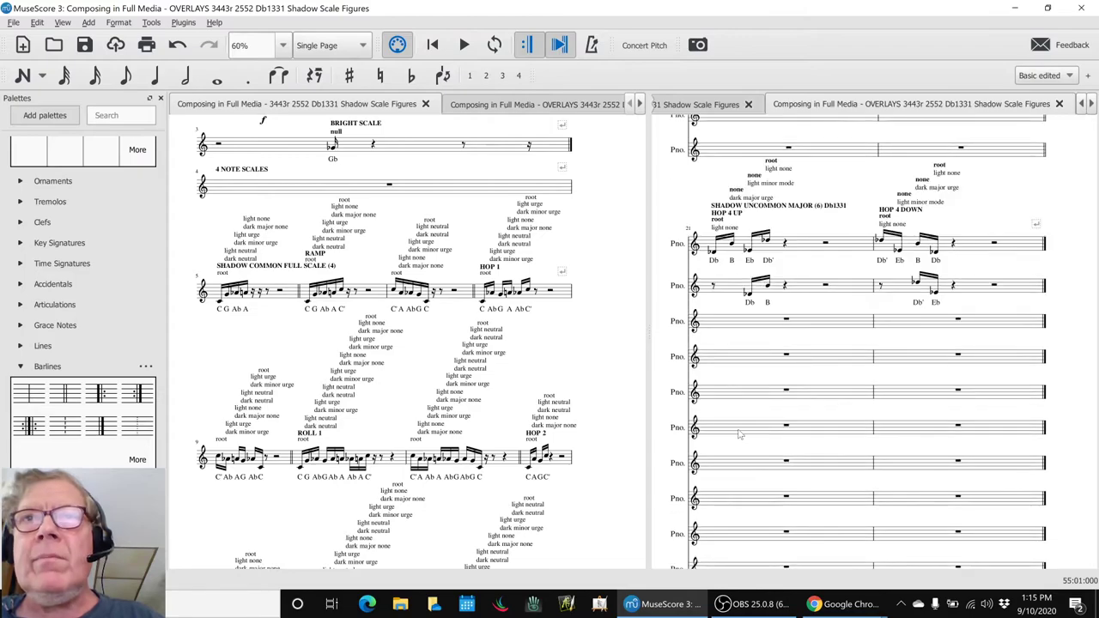
{"action": "scroll", "coordinate": [734, 433], "scroll_direction": "down", "scroll_amount": 7}
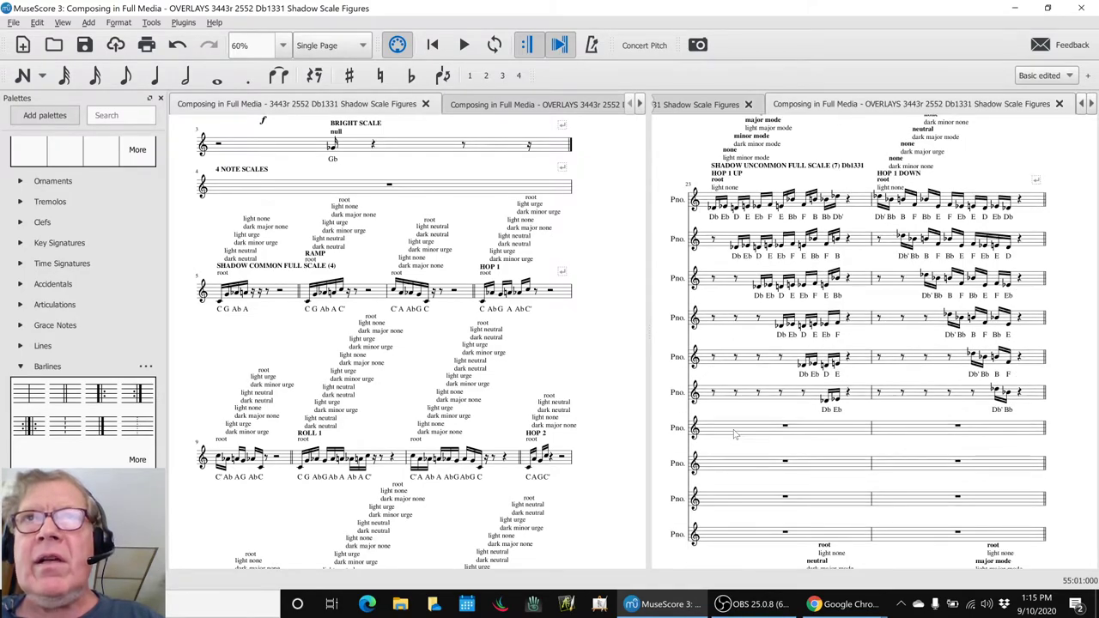
{"action": "scroll", "coordinate": [734, 434], "scroll_direction": "down", "scroll_amount": 20}
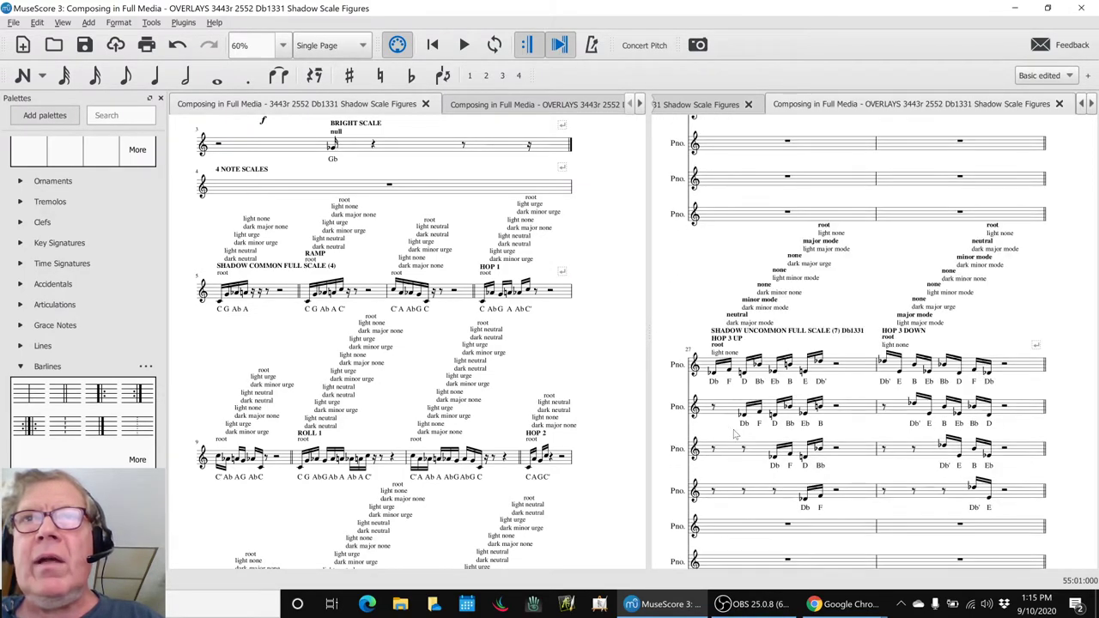
{"action": "scroll", "coordinate": [734, 435], "scroll_direction": "down", "scroll_amount": 8}
{"action": "scroll", "coordinate": [733, 434], "scroll_direction": "down", "scroll_amount": 20}
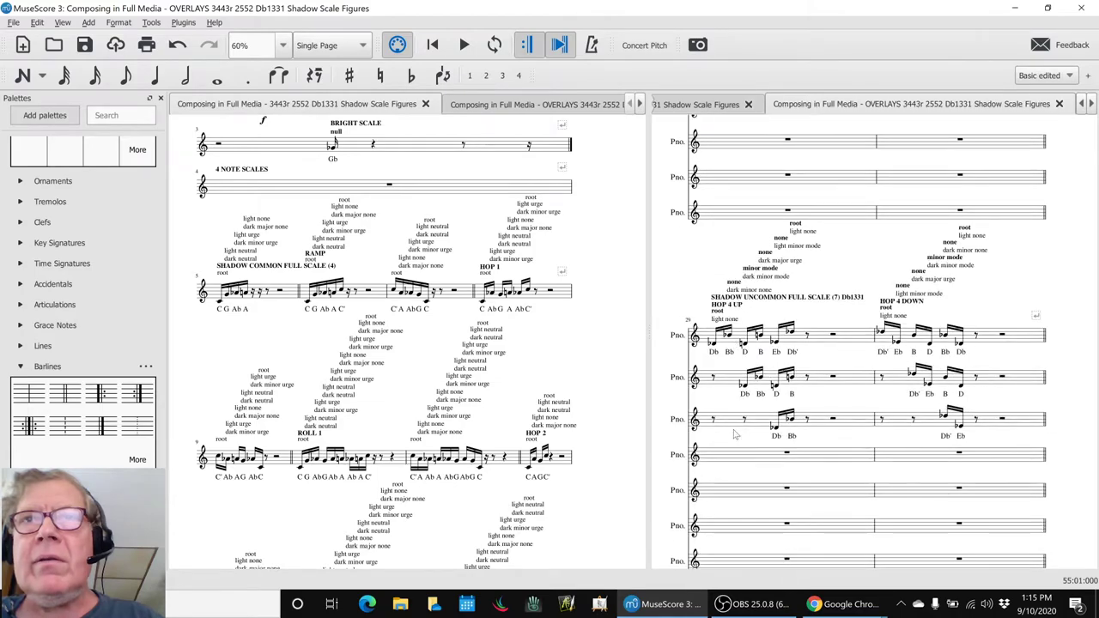
{"action": "scroll", "coordinate": [733, 434], "scroll_direction": "down", "scroll_amount": 15}
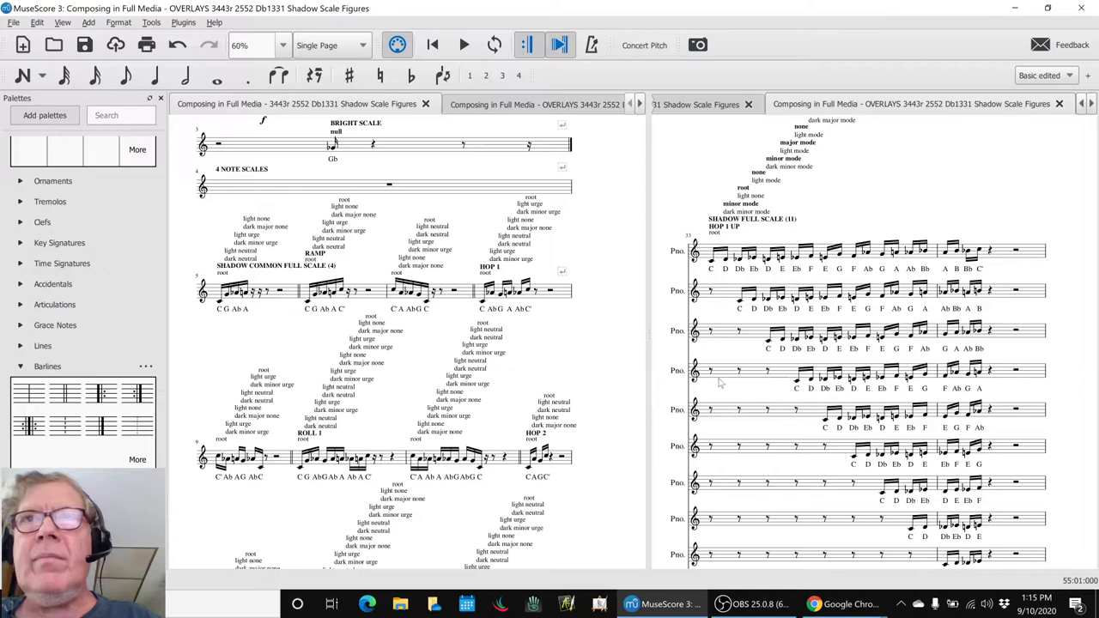
{"action": "left_click", "coordinate": [721, 375]}
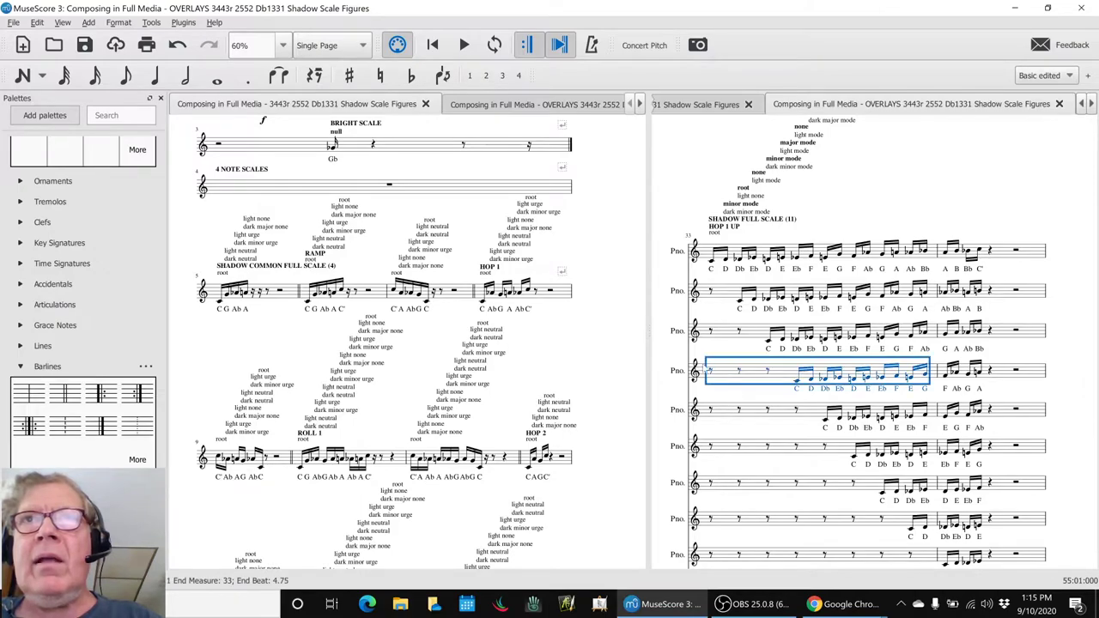
{"action": "left_click", "coordinate": [671, 357]}
{"action": "scroll", "coordinate": [669, 356], "scroll_direction": "down", "scroll_amount": 1}
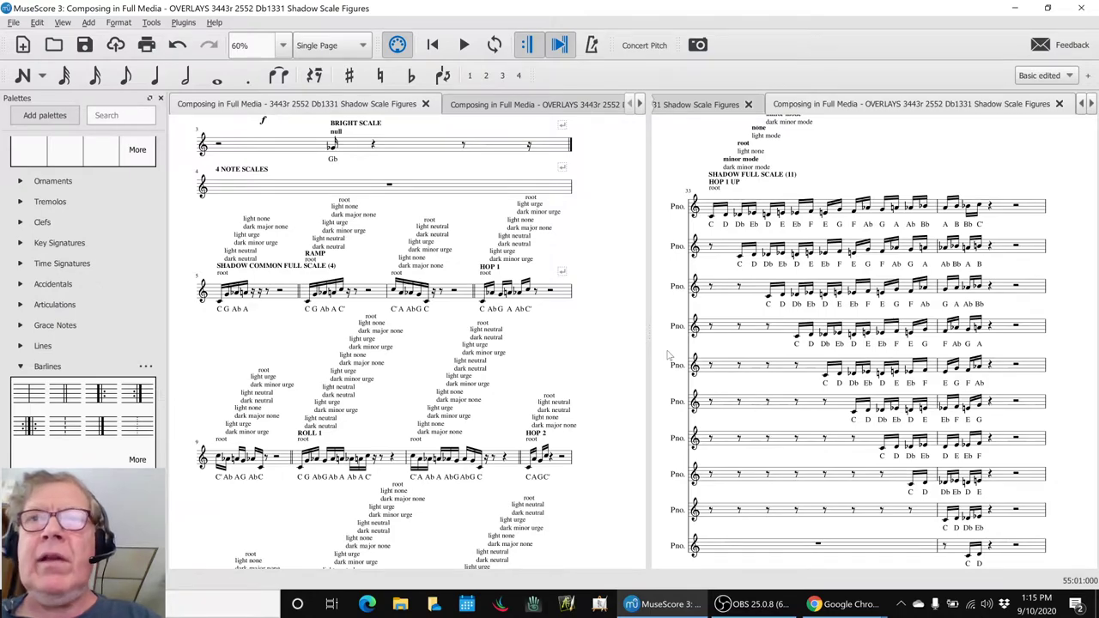
Play the measure-33 HOP 1 UP overlay, stop it, and open the mixer.
{"action": "key", "text": "space"}
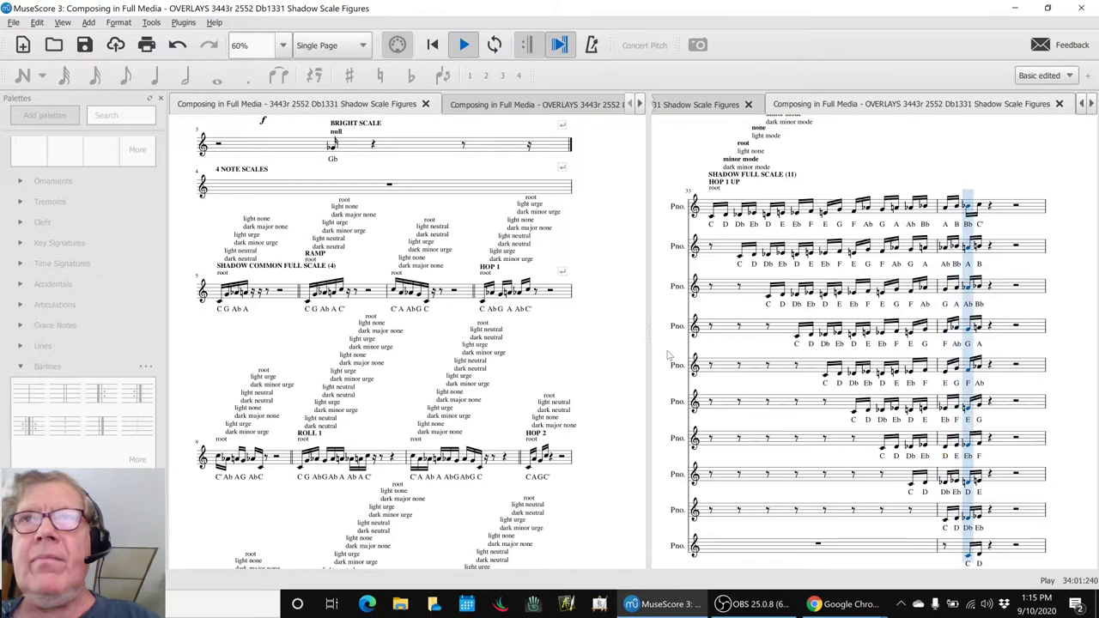
{"action": "key", "text": "space"}
{"action": "scroll", "coordinate": [669, 354], "scroll_direction": "down", "scroll_amount": 3}
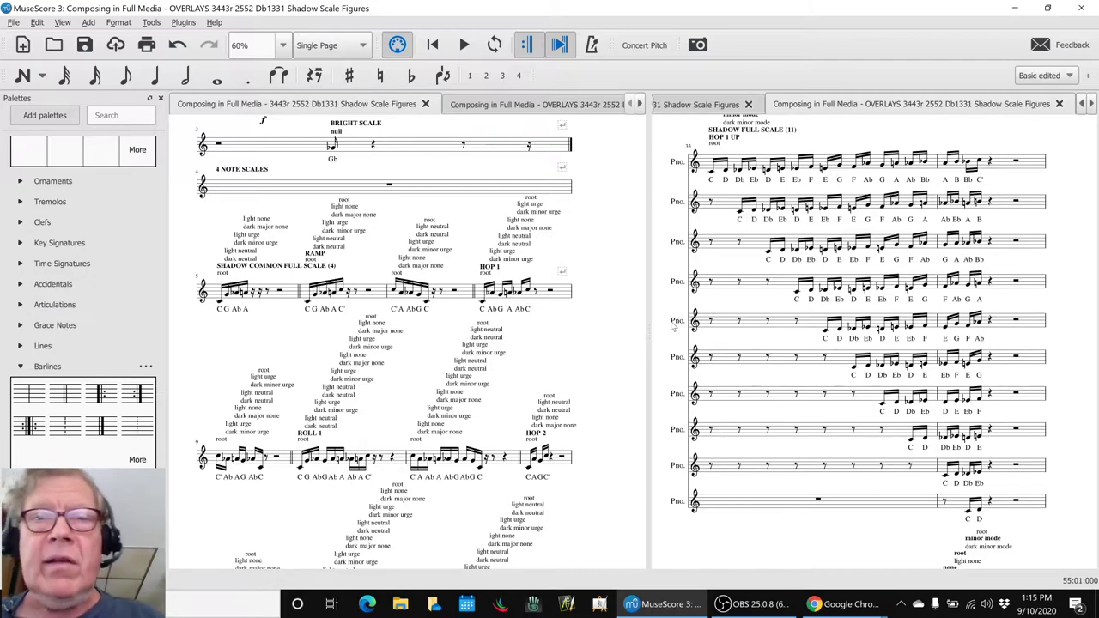
{"action": "key", "text": "F10"}
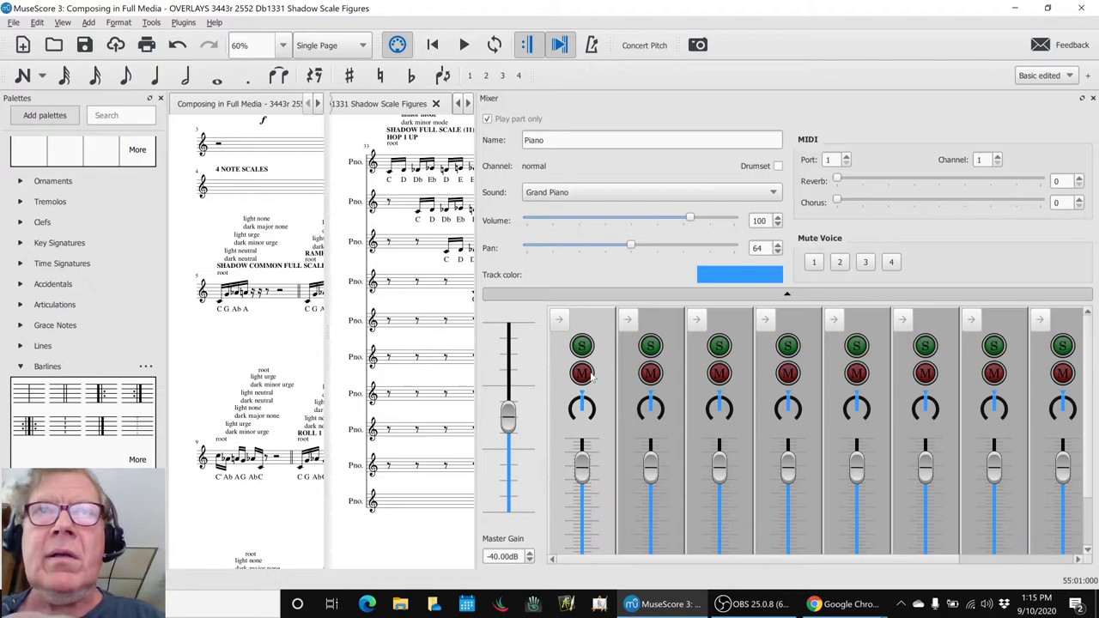
Mute piano channels 2, 4, 6 and 8 in the Mixer and close it with F10.
{"action": "left_click", "coordinate": [650, 374]}
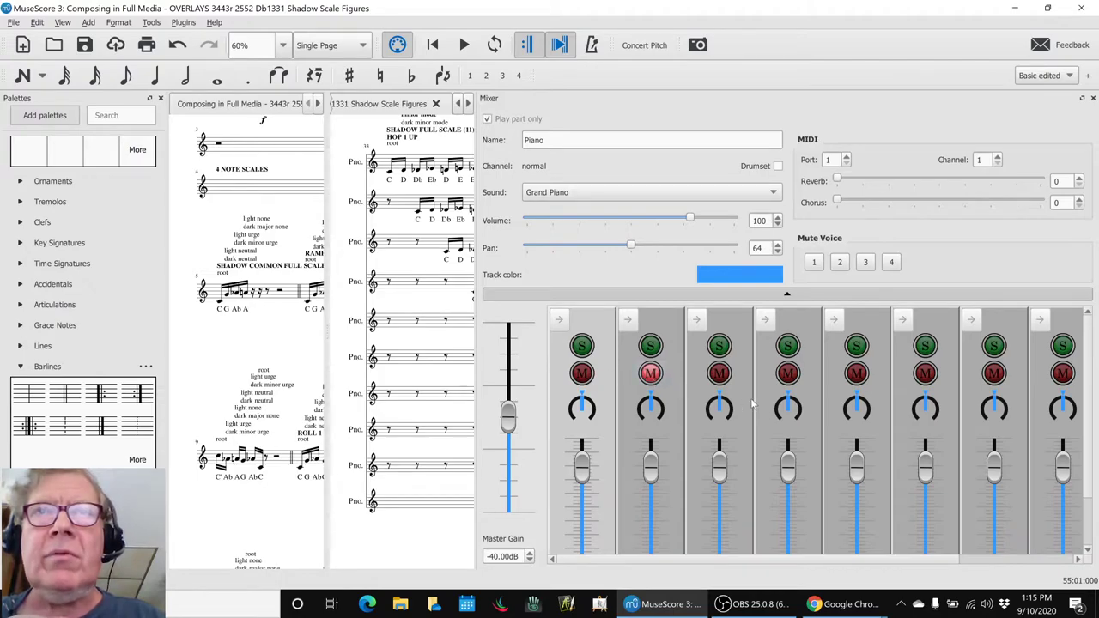
{"action": "left_click", "coordinate": [788, 374]}
{"action": "left_click", "coordinate": [926, 374]}
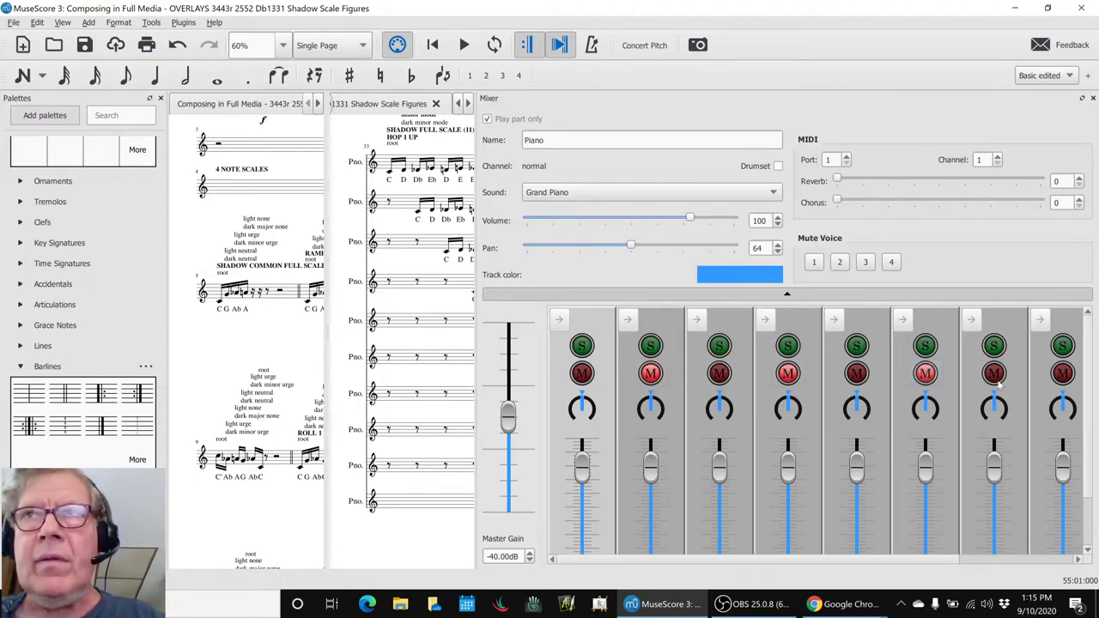
{"action": "left_click", "coordinate": [1060, 378]}
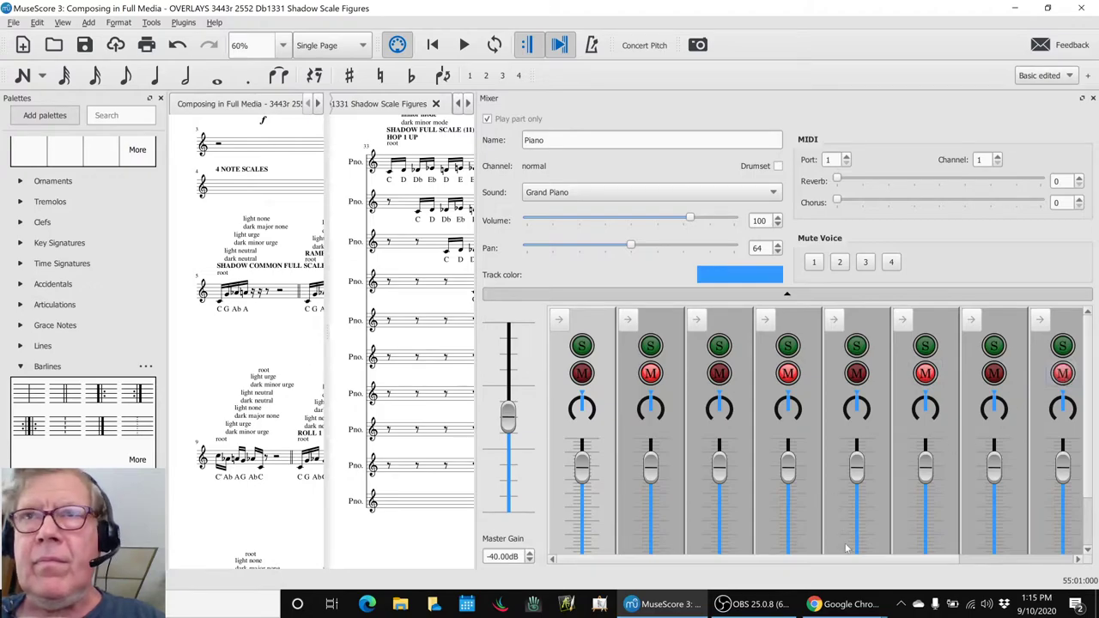
{"action": "left_click_drag", "start_coordinate": [854, 563], "coordinate": [968, 562]}
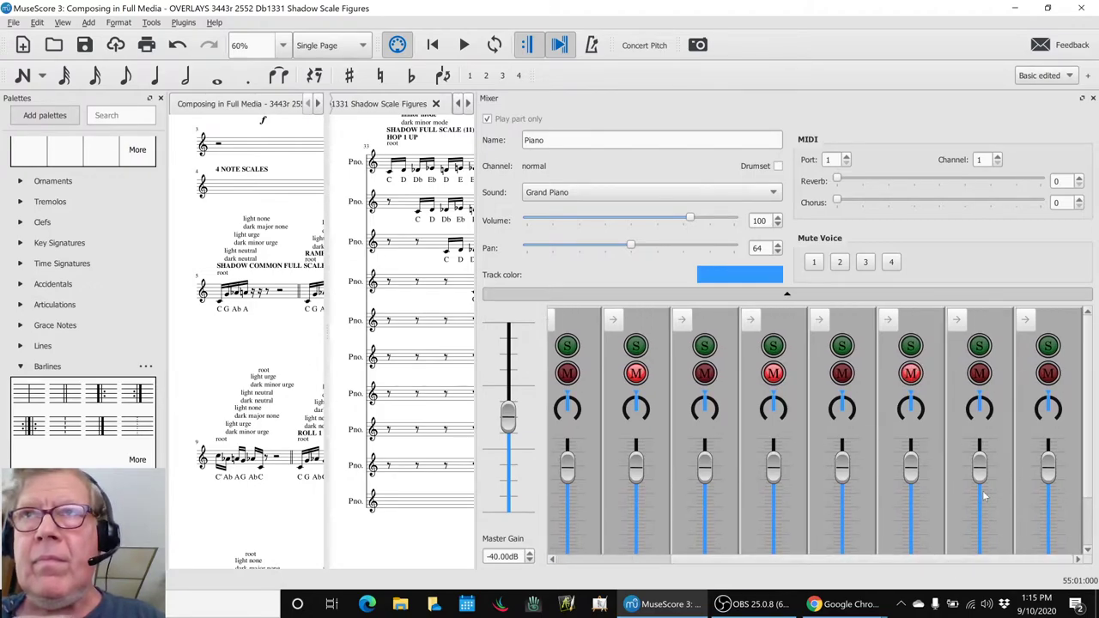
{"action": "key", "text": "F10"}
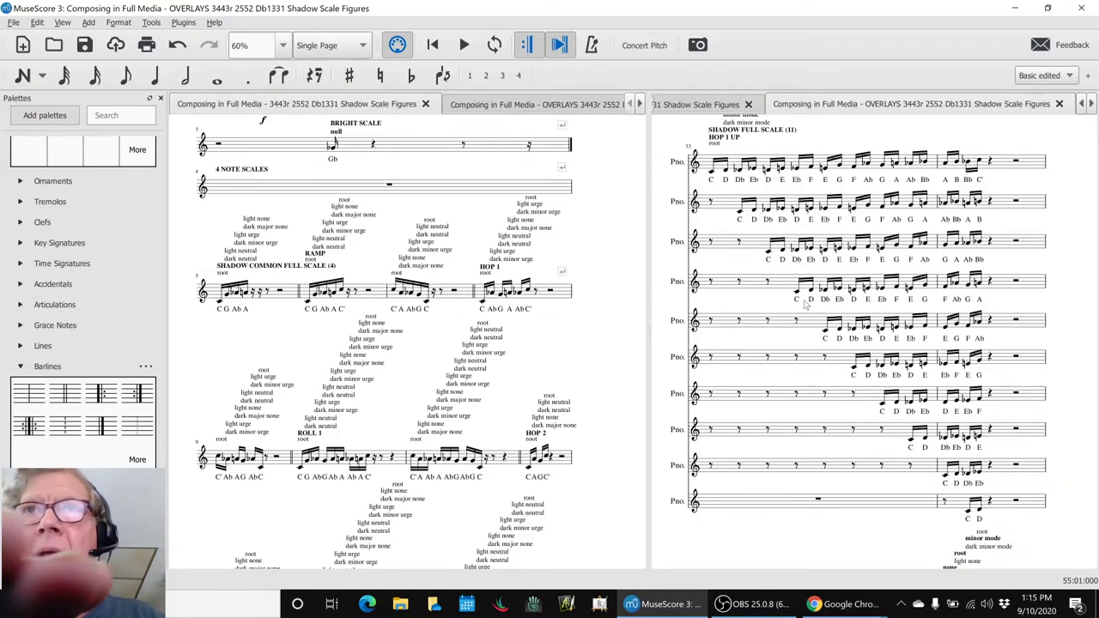
{"action": "left_click", "coordinate": [719, 206]}
Play the HOP 1 UP overlay from measure 33 with the muted parts silent.
{"action": "left_click", "coordinate": [663, 223]}
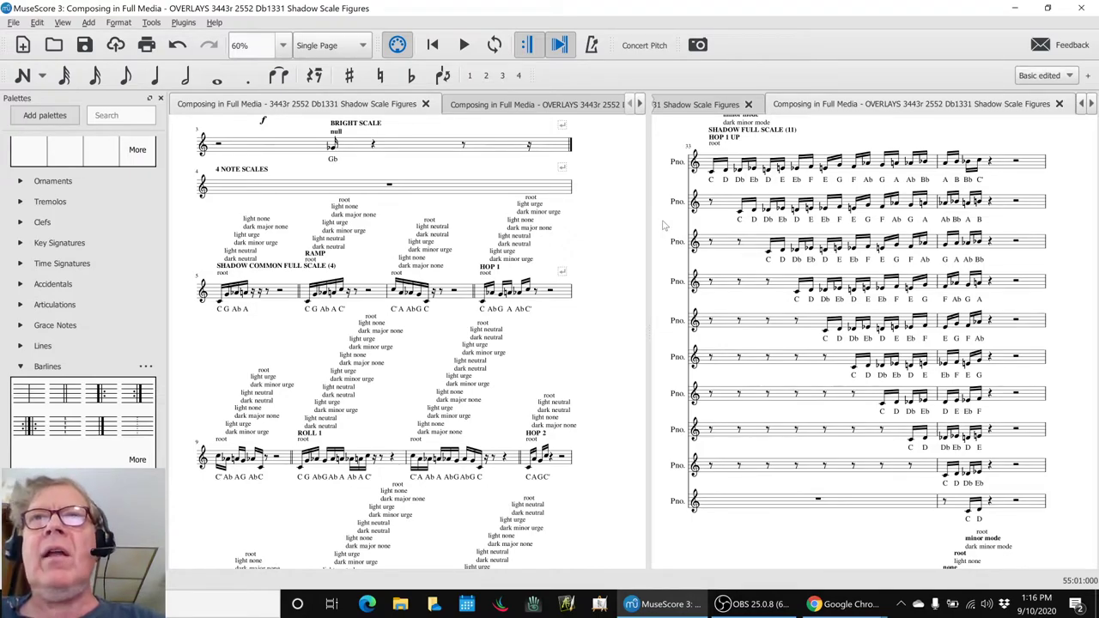
{"action": "key", "text": "space"}
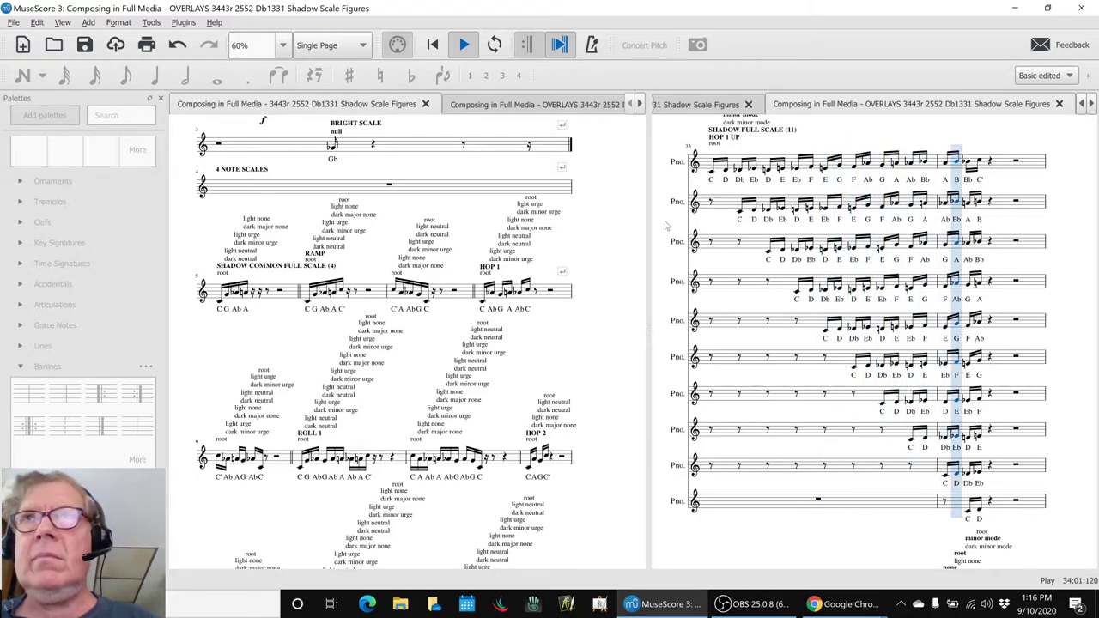
{"action": "key", "text": "space"}
Play the HOP 1 DOWN overlay from measure 35, then scroll toward measure 37.
{"action": "scroll", "coordinate": [678, 249], "scroll_direction": "down", "scroll_amount": 8}
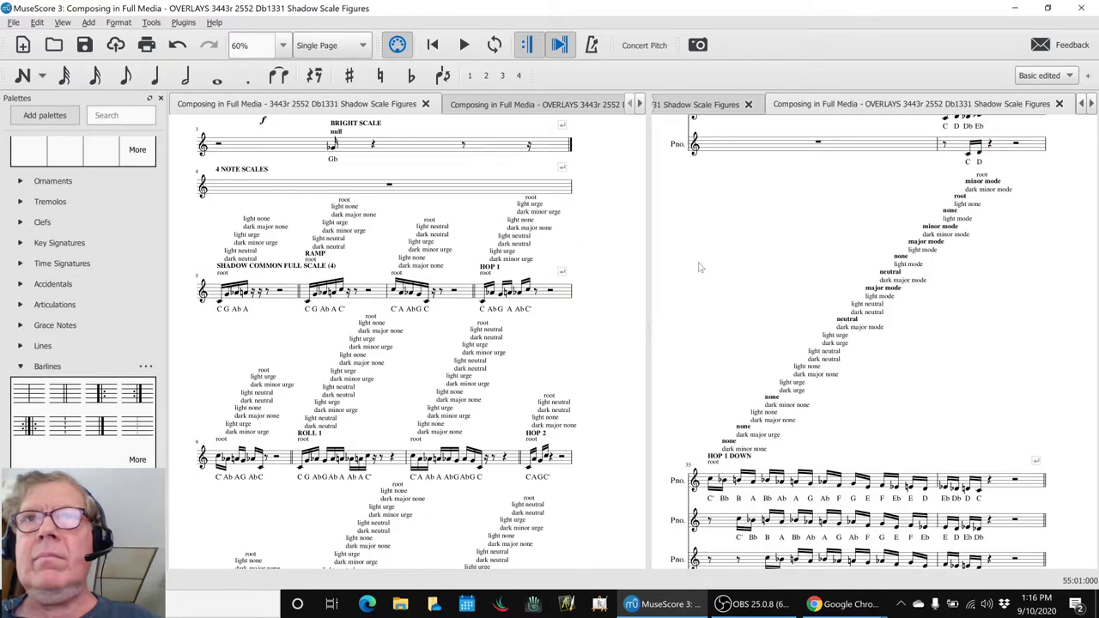
{"action": "left_click", "coordinate": [723, 378]}
{"action": "key", "text": "Escape"}
{"action": "key", "text": "space"}
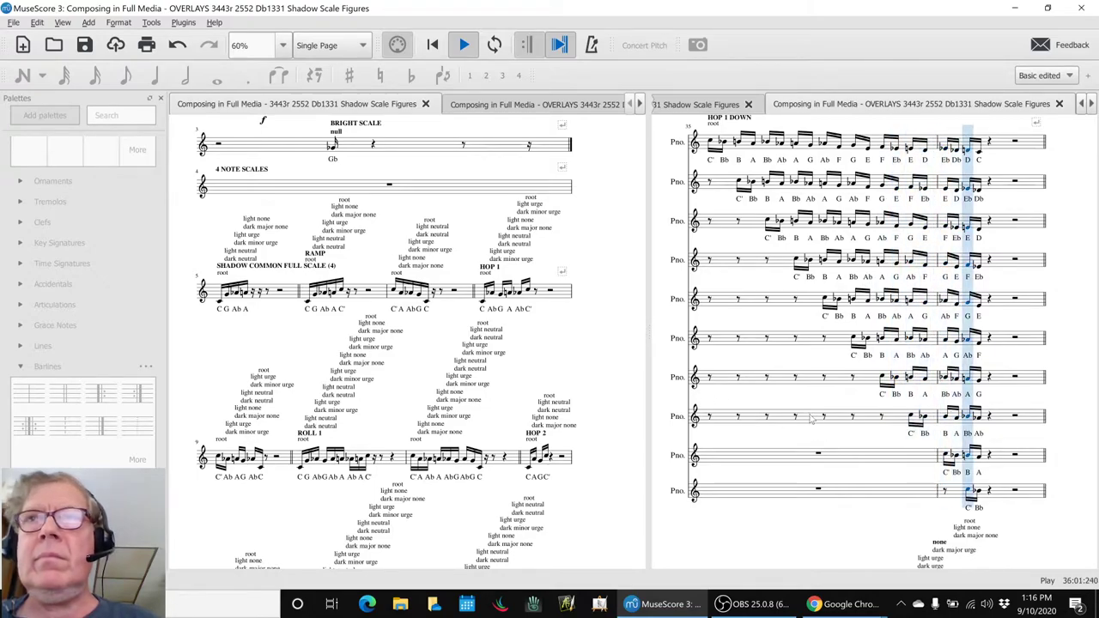
{"action": "key", "text": "space"}
{"action": "scroll", "coordinate": [809, 419], "scroll_direction": "down", "scroll_amount": 5}
{"action": "scroll", "coordinate": [808, 419], "scroll_direction": "down", "scroll_amount": 5}
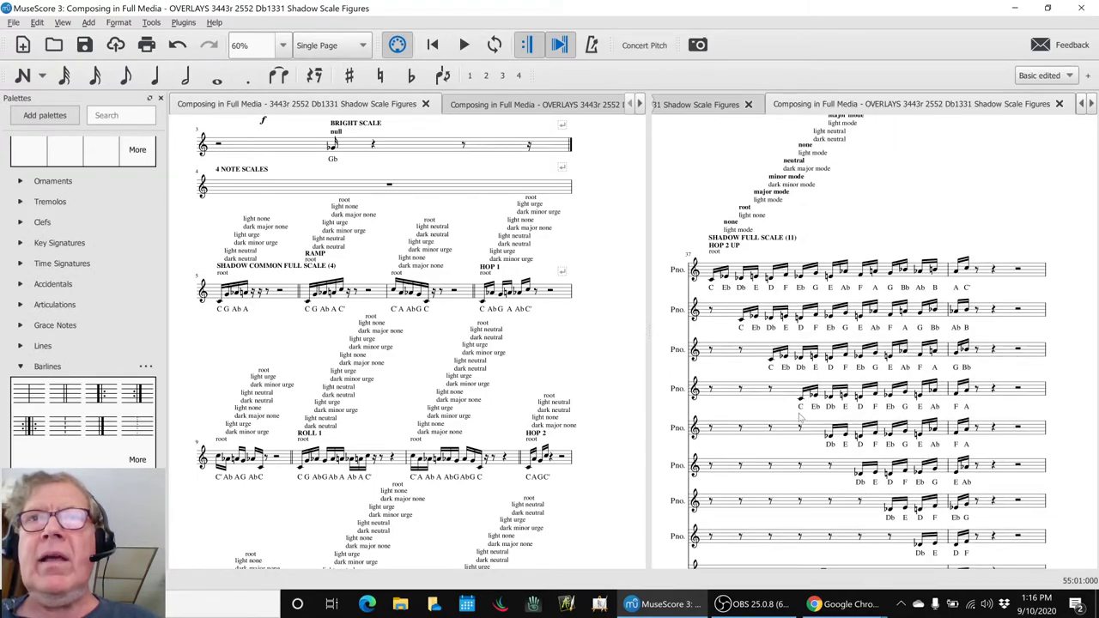
Play the HOP 2 UP overlay starting from measure 37 on the fourth staff.
{"action": "left_click", "coordinate": [732, 397]}
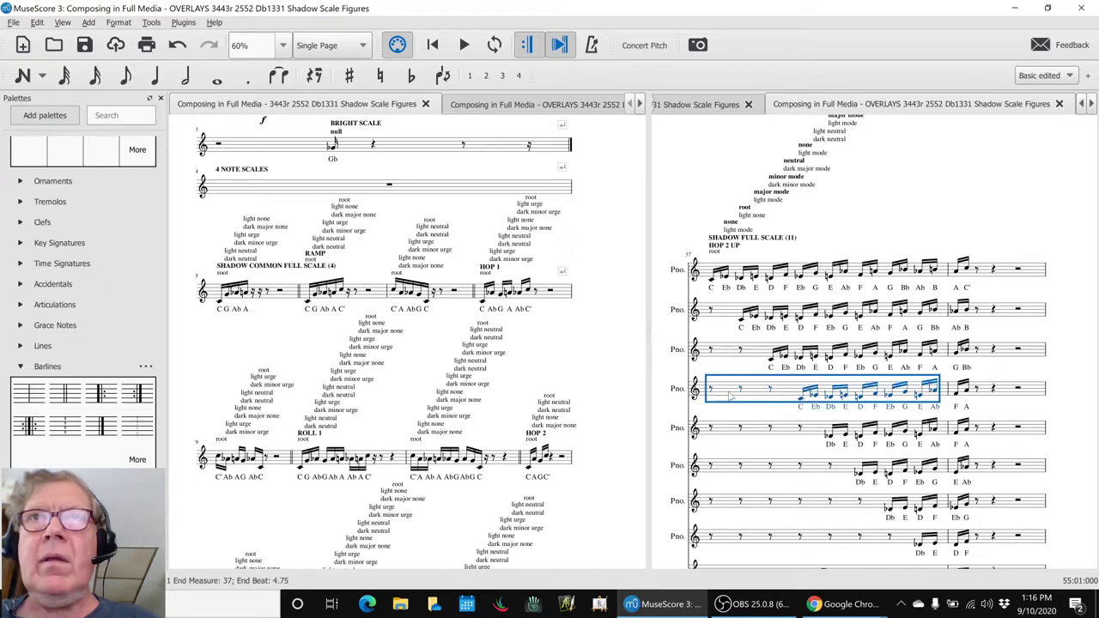
{"action": "key", "text": "space"}
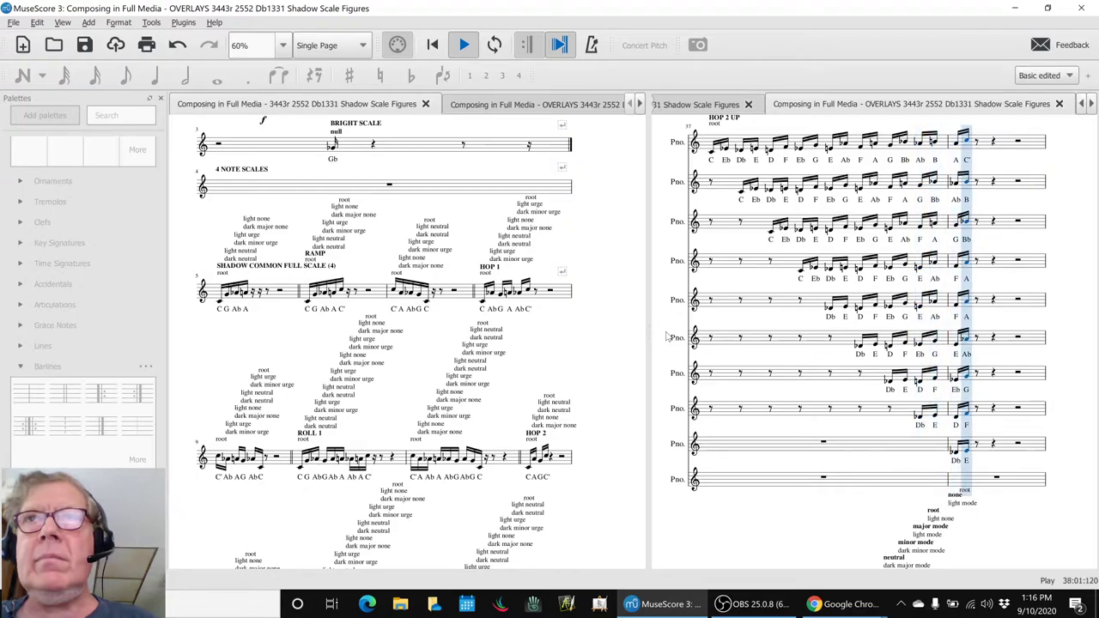
{"action": "key", "text": "space"}
Play the HOP 2 DOWN overlay from measure 39.
{"action": "scroll", "coordinate": [833, 433], "scroll_direction": "down", "scroll_amount": 5}
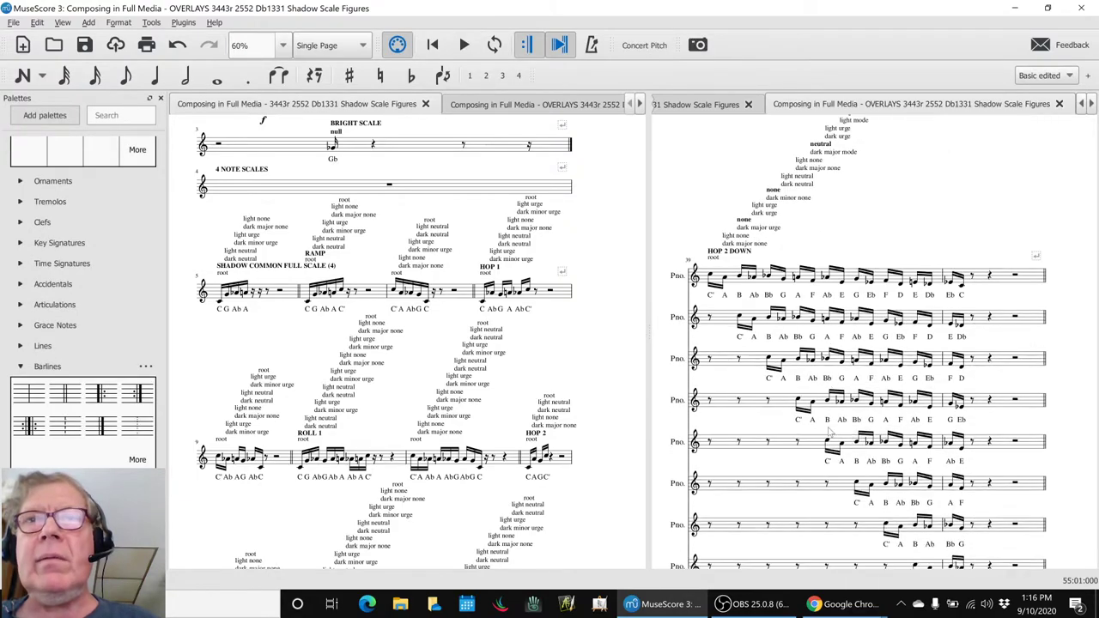
{"action": "left_click", "coordinate": [726, 404]}
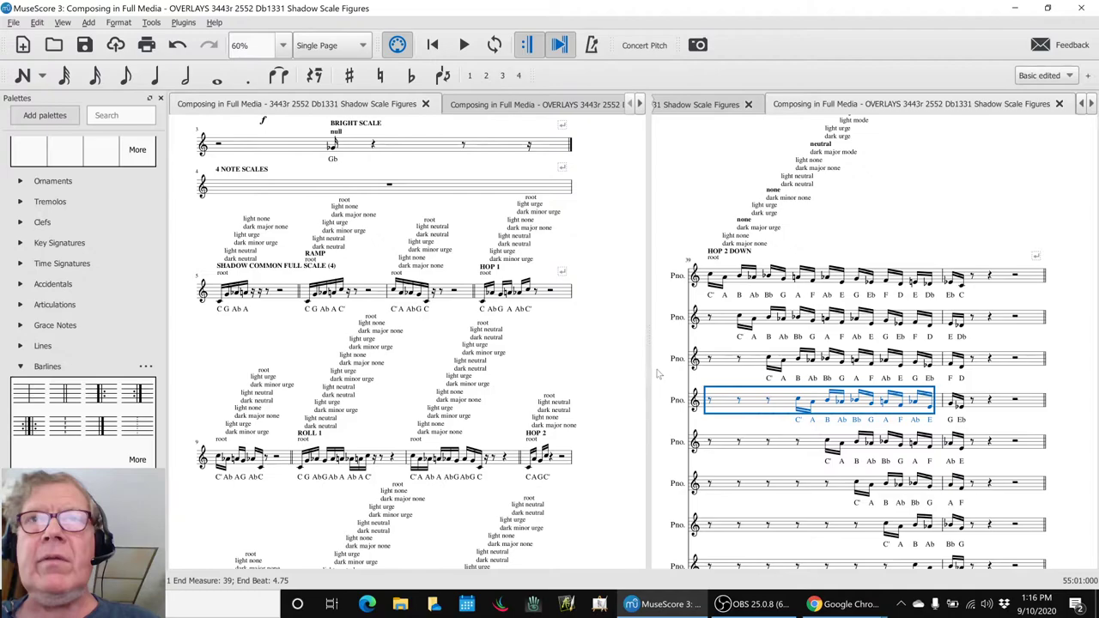
{"action": "key", "text": "Escape"}
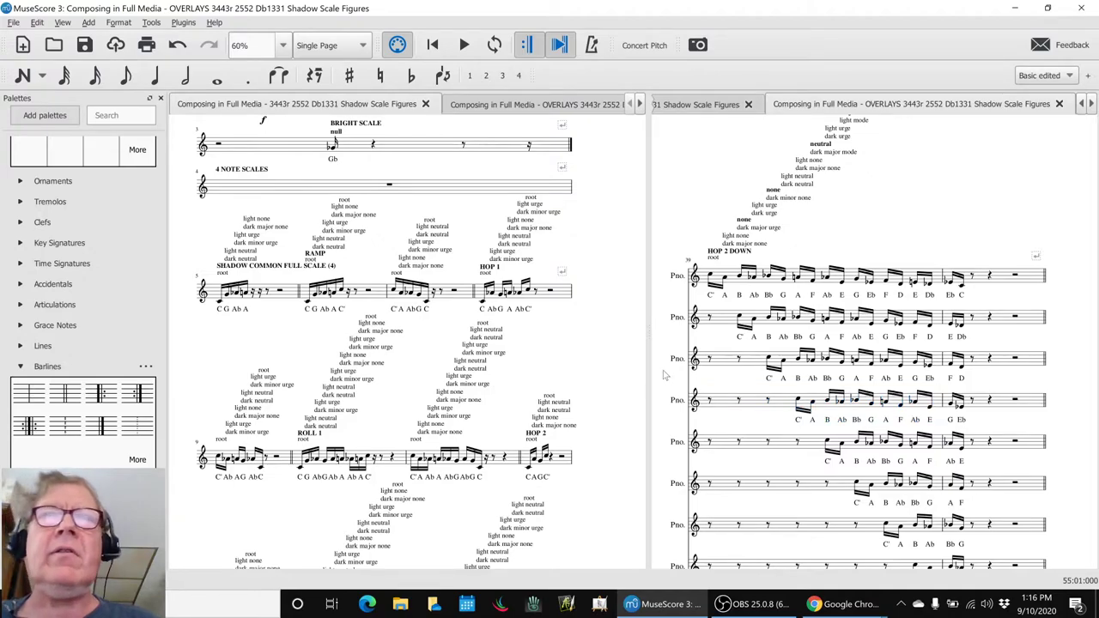
{"action": "key", "text": "space"}
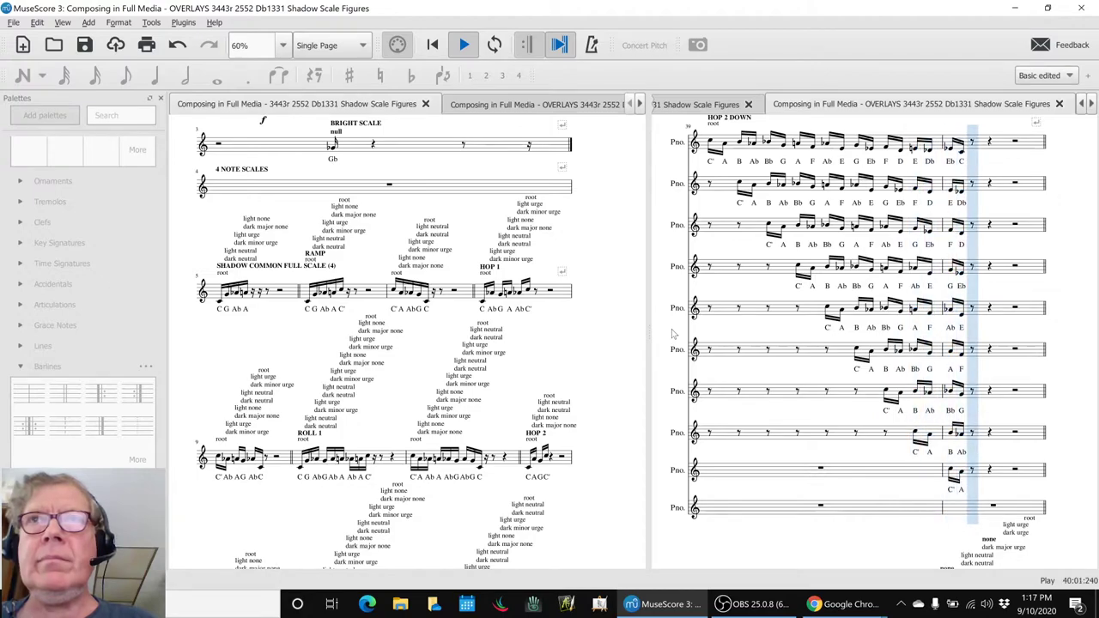
{"action": "key", "text": "space"}
{"action": "scroll", "coordinate": [674, 354], "scroll_direction": "down", "scroll_amount": 3}
Play the HOP 3 UP overlay from the second staff.
{"action": "scroll", "coordinate": [673, 354], "scroll_direction": "down", "scroll_amount": 8}
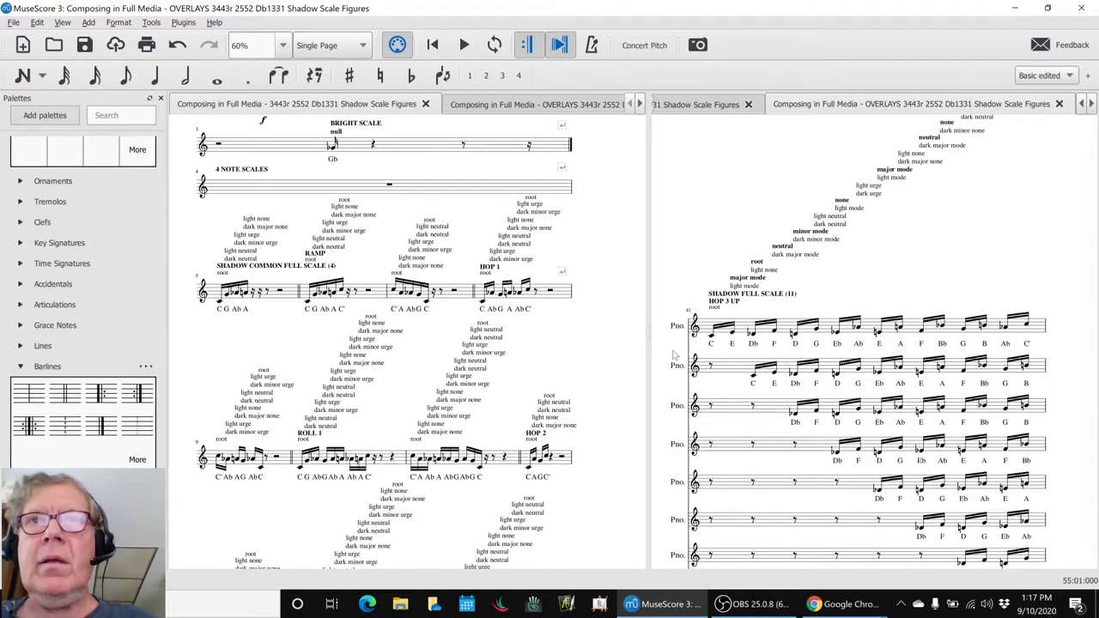
{"action": "left_click", "coordinate": [739, 371]}
{"action": "left_click", "coordinate": [672, 347]}
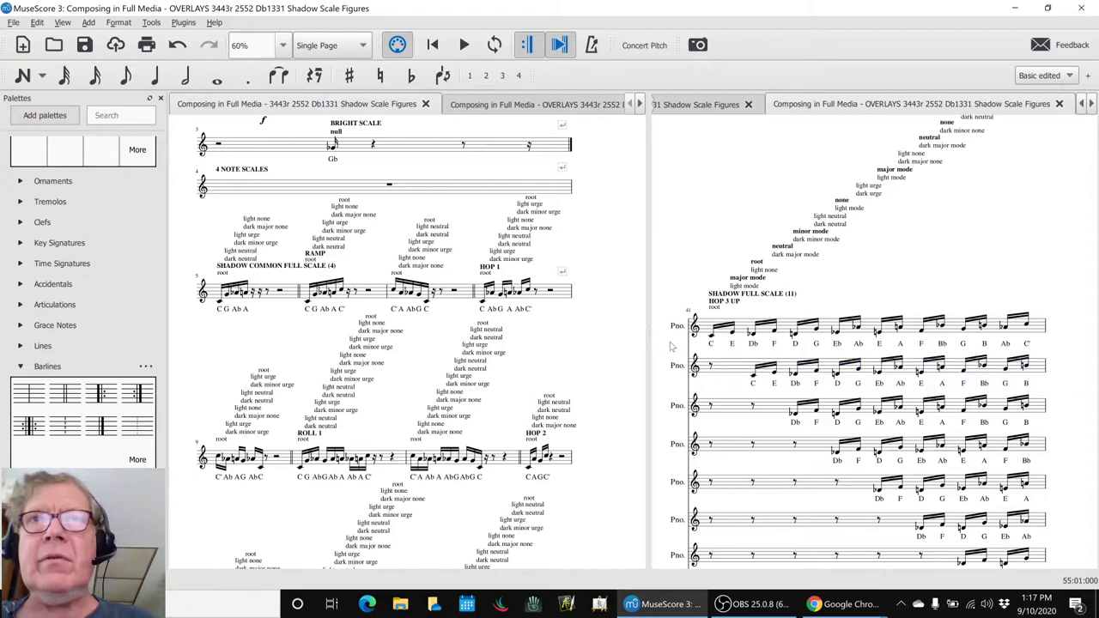
{"action": "key", "text": "space"}
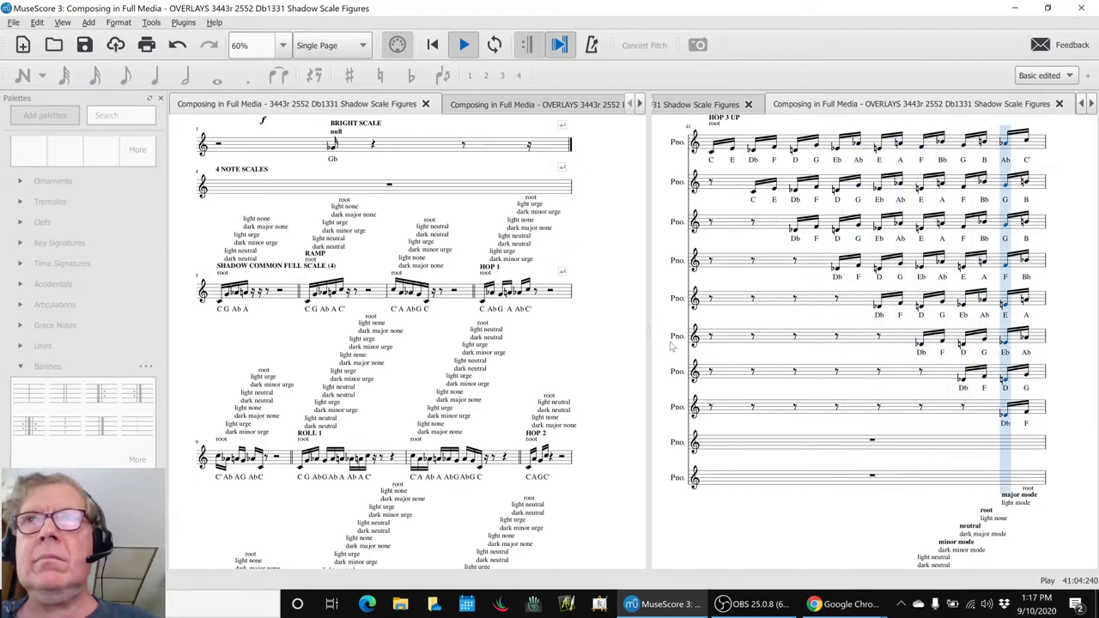
{"action": "key", "text": "space"}
Play the HOP 3 DOWN figure starting at measure 42 on the second staff.
{"action": "scroll", "coordinate": [753, 412], "scroll_direction": "down", "scroll_amount": 4}
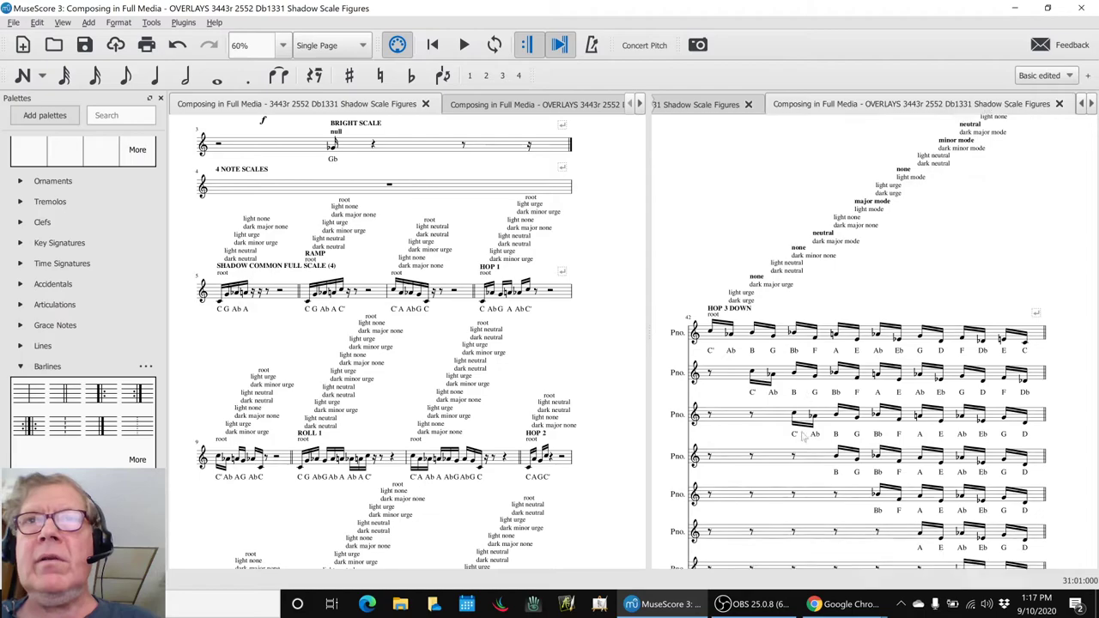
{"action": "left_click", "coordinate": [734, 335]}
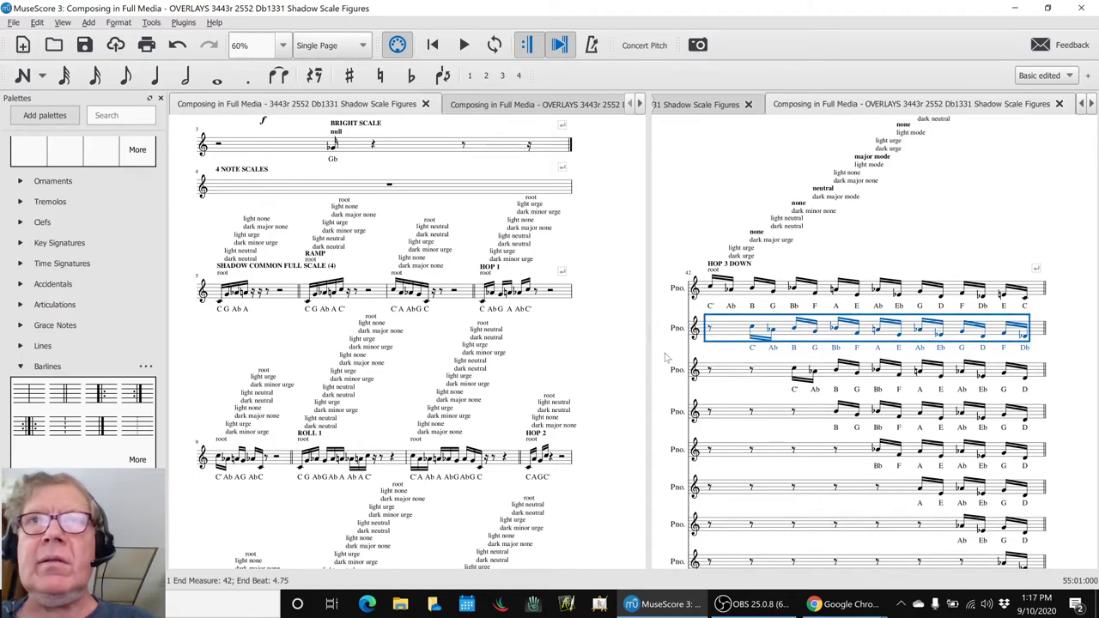
{"action": "left_click", "coordinate": [675, 354]}
{"action": "key", "text": "space"}
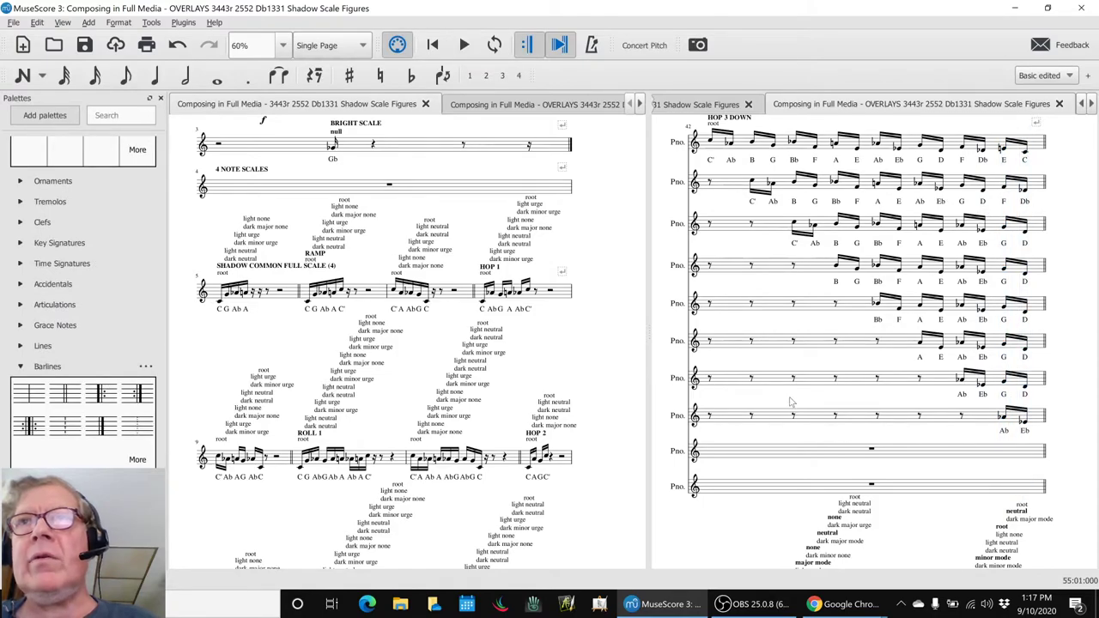
{"action": "scroll", "coordinate": [790, 400], "scroll_direction": "down", "scroll_amount": 4}
Play the HOP 4 figures from measure 43 on the third staff.
{"action": "scroll", "coordinate": [792, 402], "scroll_direction": "down", "scroll_amount": 1}
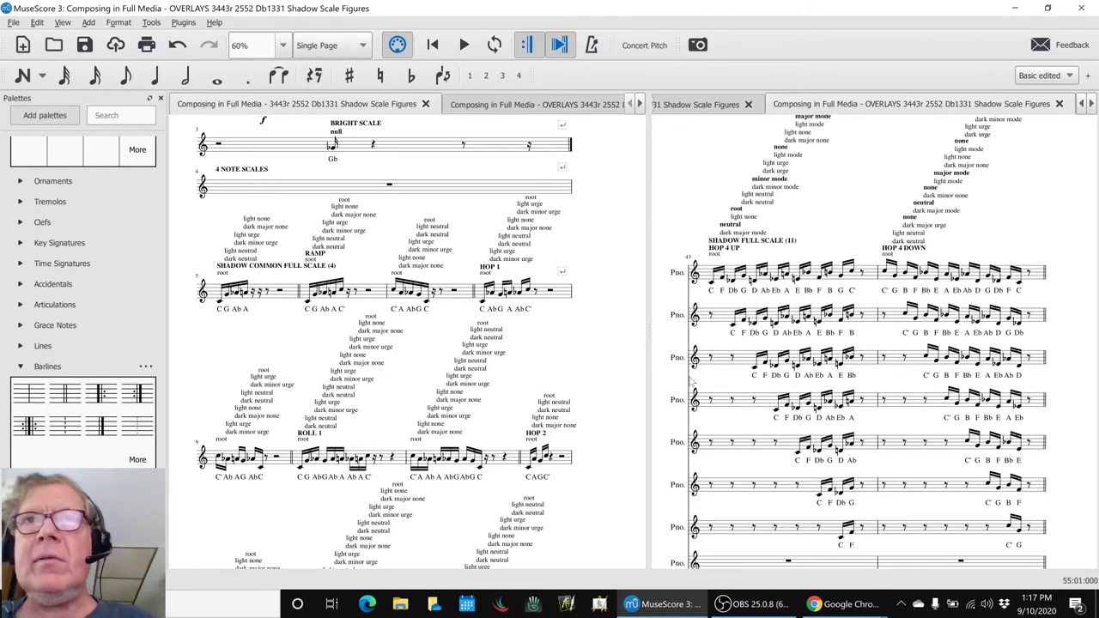
{"action": "left_click", "coordinate": [717, 367]}
{"action": "key", "text": "space"}
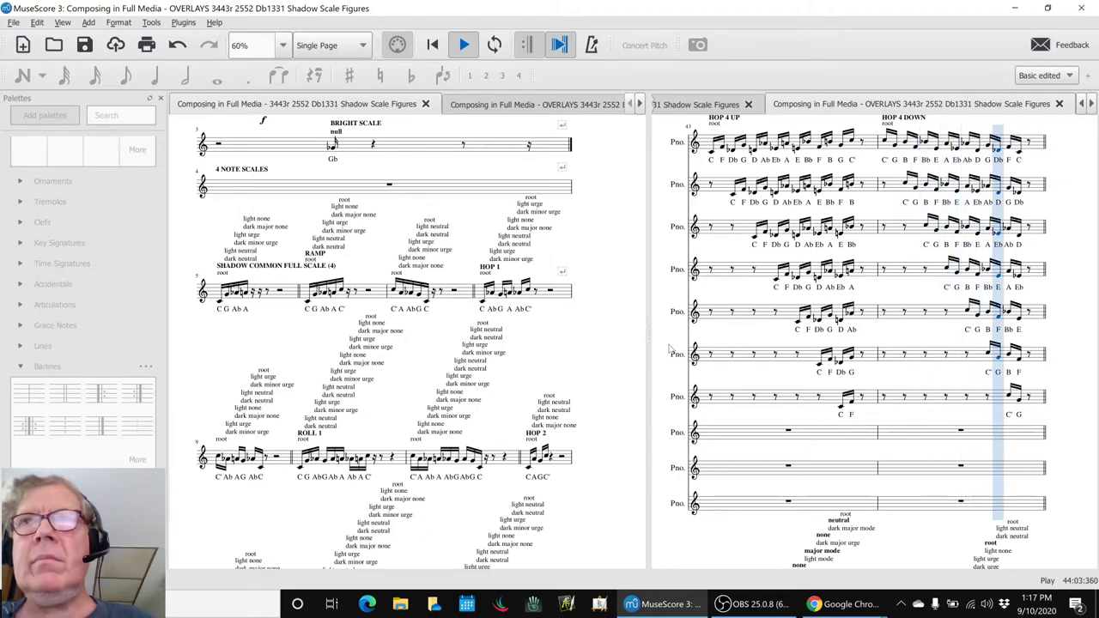
{"action": "key", "text": "space"}
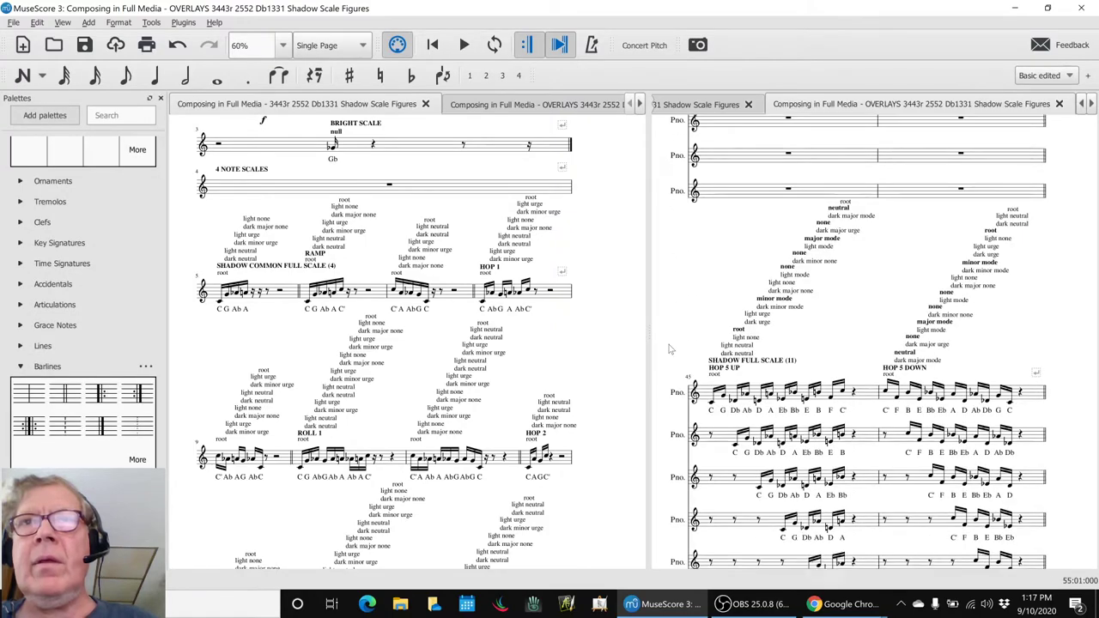
Start playback of the HOP 5 figures from measure 45.
{"action": "scroll", "coordinate": [671, 348], "scroll_direction": "down", "scroll_amount": 3}
{"action": "left_click", "coordinate": [715, 391]}
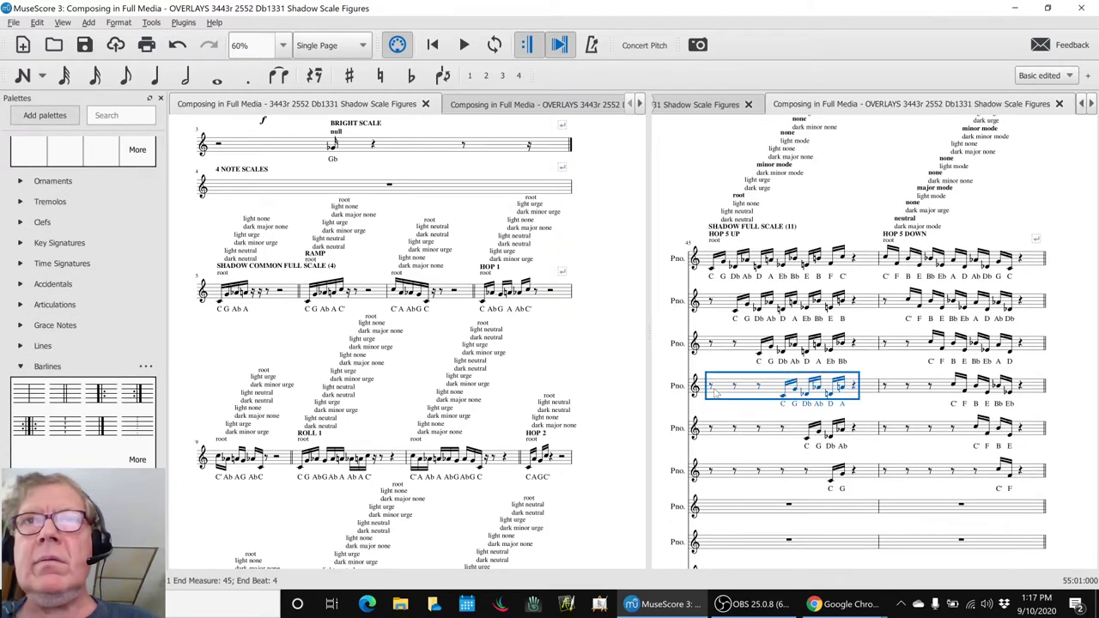
{"action": "left_click", "coordinate": [663, 361]}
{"action": "key", "text": "space"}
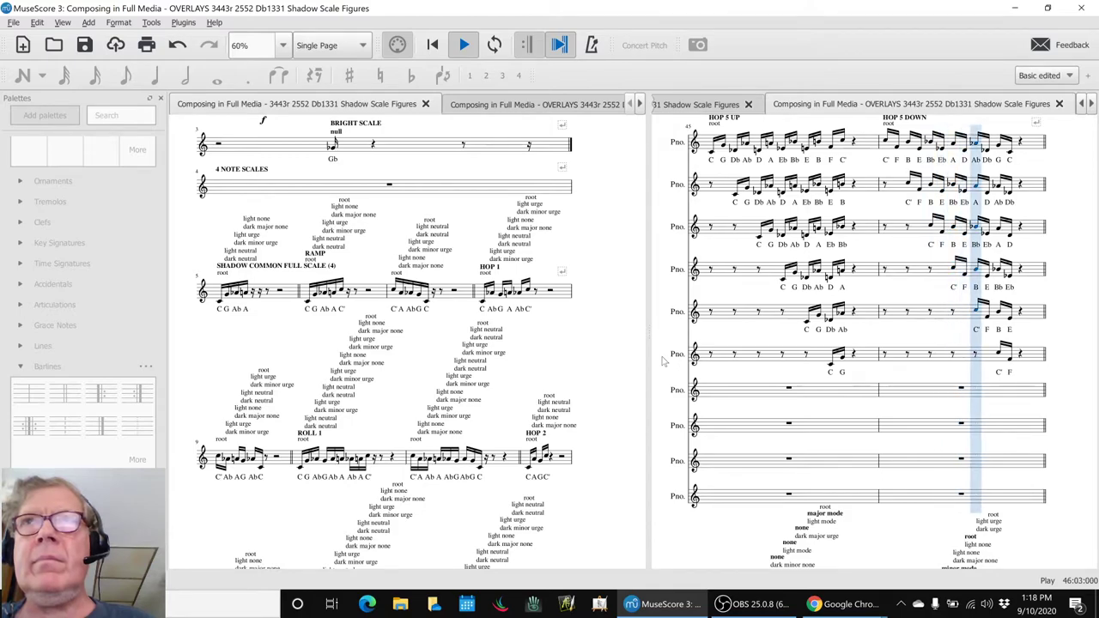
Play HOP 6 from measure 47 on the third staff, jumping to measure 48.
{"action": "key", "text": "space"}
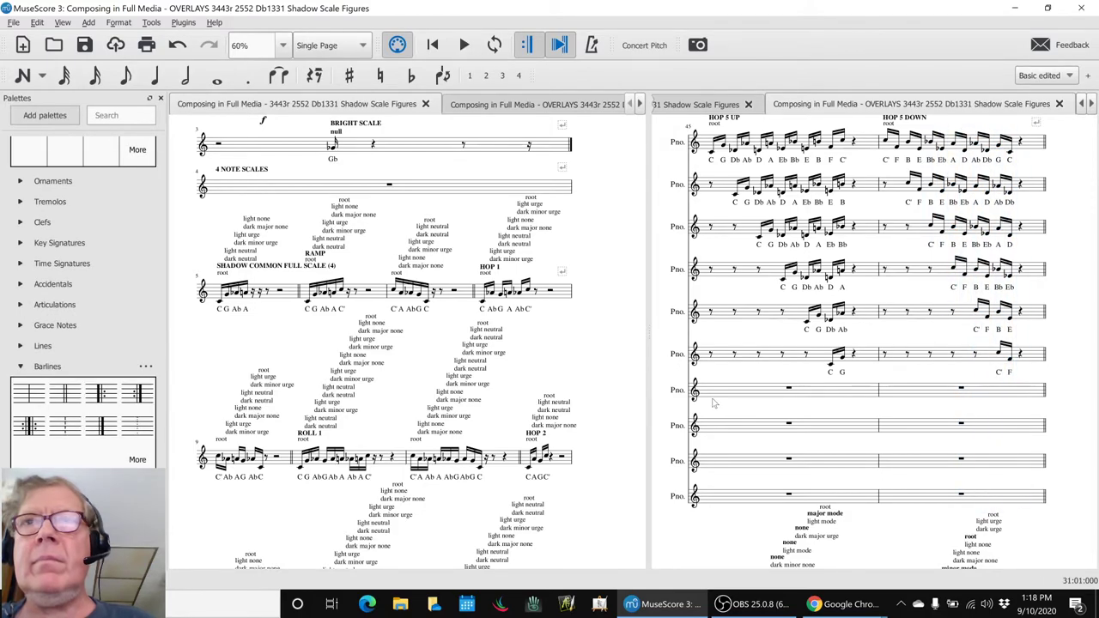
{"action": "scroll", "coordinate": [709, 361], "scroll_direction": "down", "scroll_amount": 6}
{"action": "left_click", "coordinate": [709, 361]}
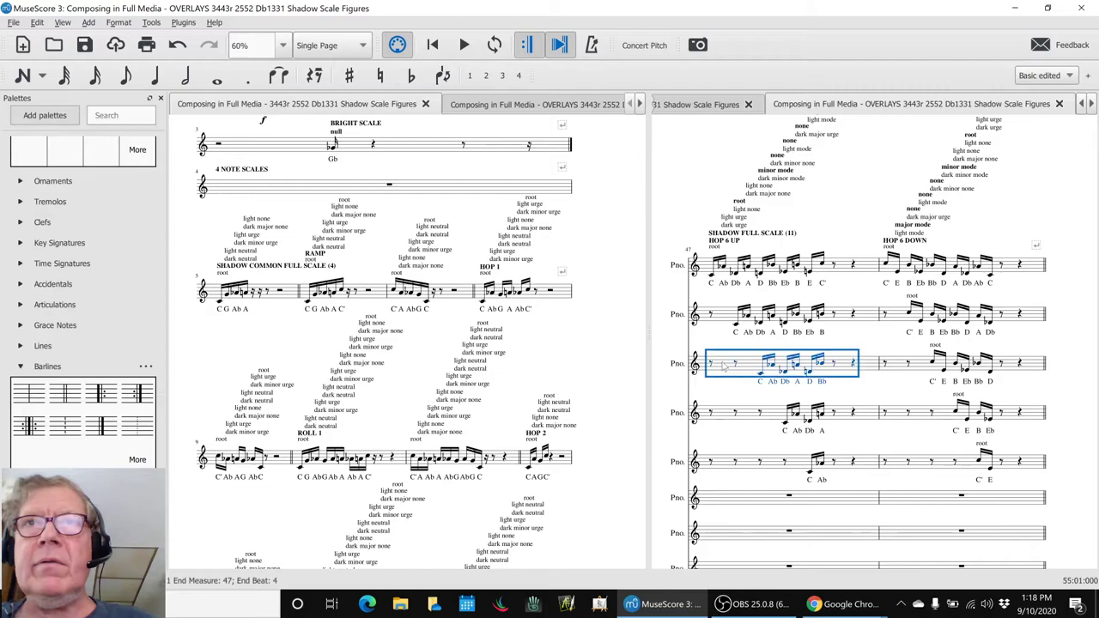
{"action": "key", "text": "space"}
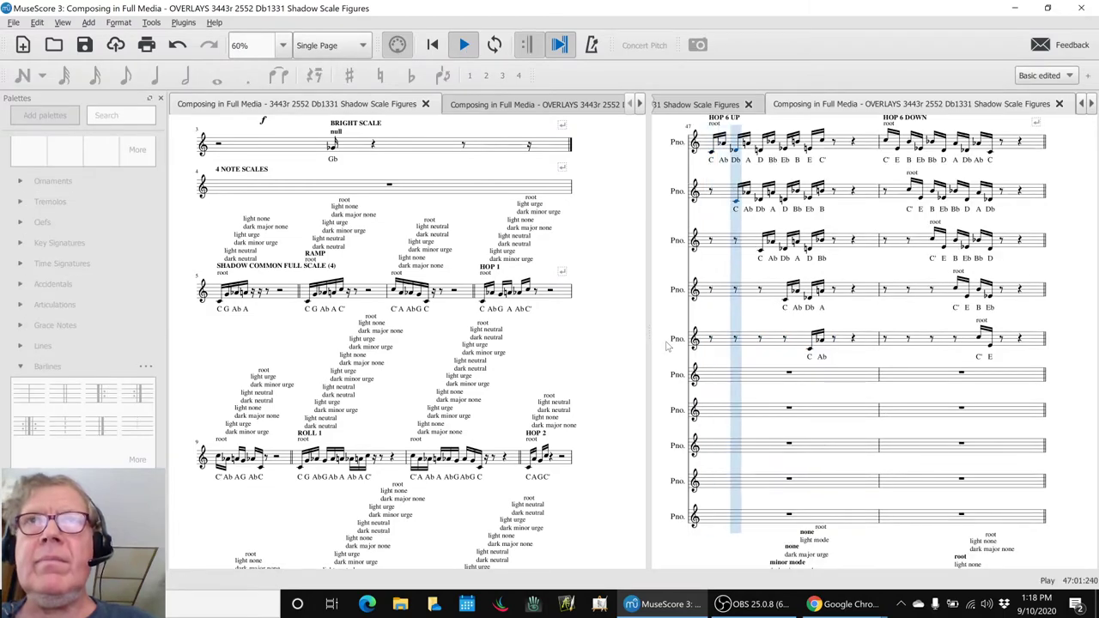
{"action": "left_click", "coordinate": [899, 348]}
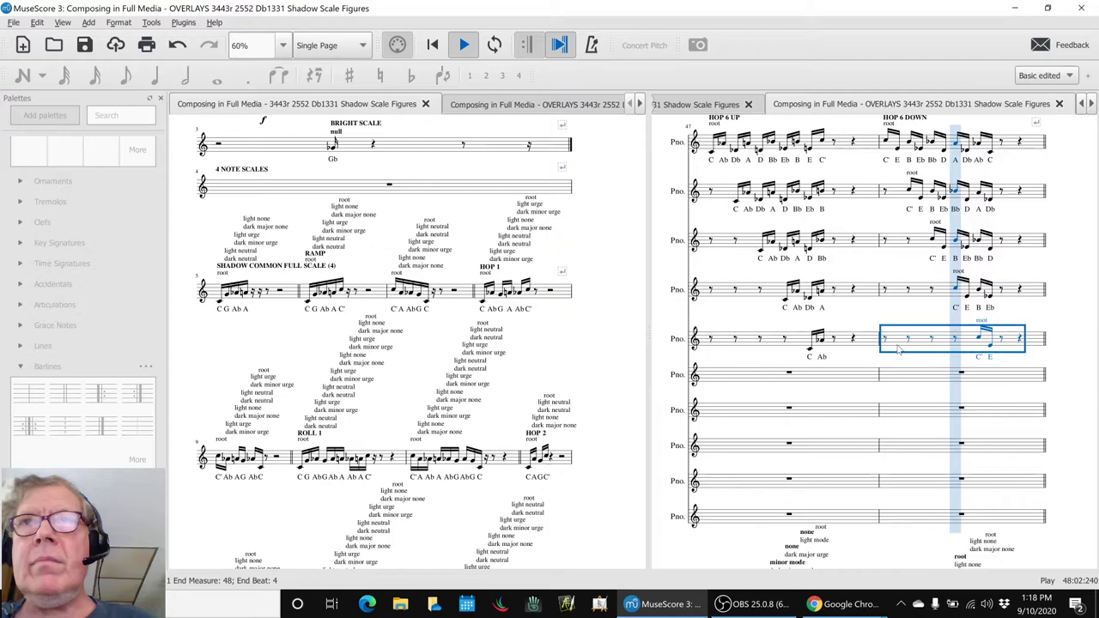
{"action": "key", "text": "space"}
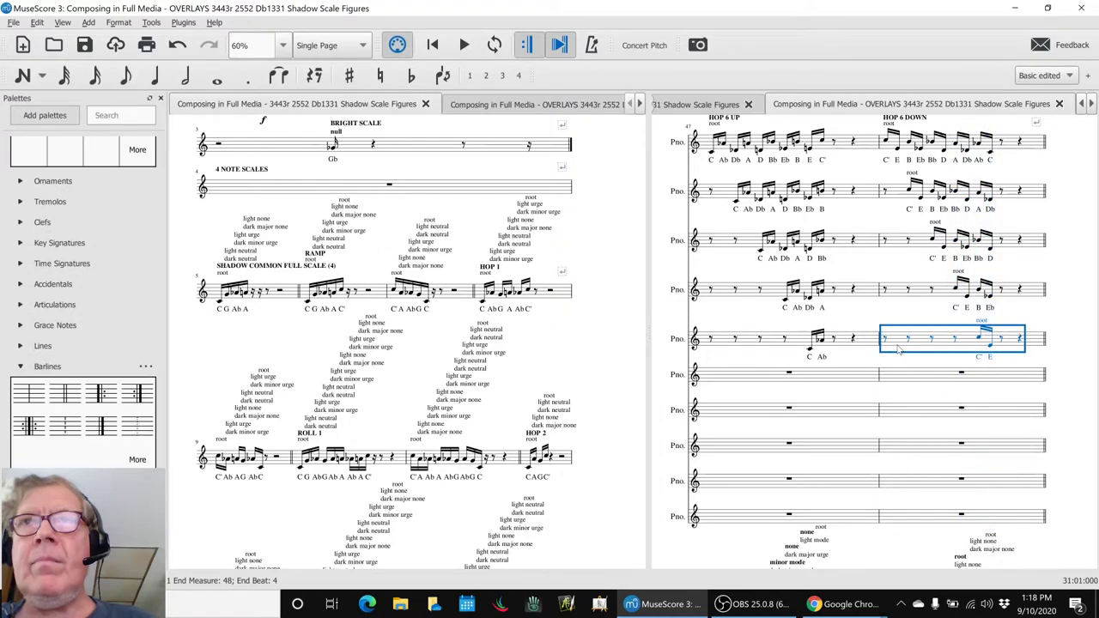
Play HOP 7 UP from measure 49 and HOP 7 DOWN from measure 50.
{"action": "scroll", "coordinate": [899, 347], "scroll_direction": "down", "scroll_amount": 3}
{"action": "left_click", "coordinate": [730, 429]}
{"action": "key", "text": "space"}
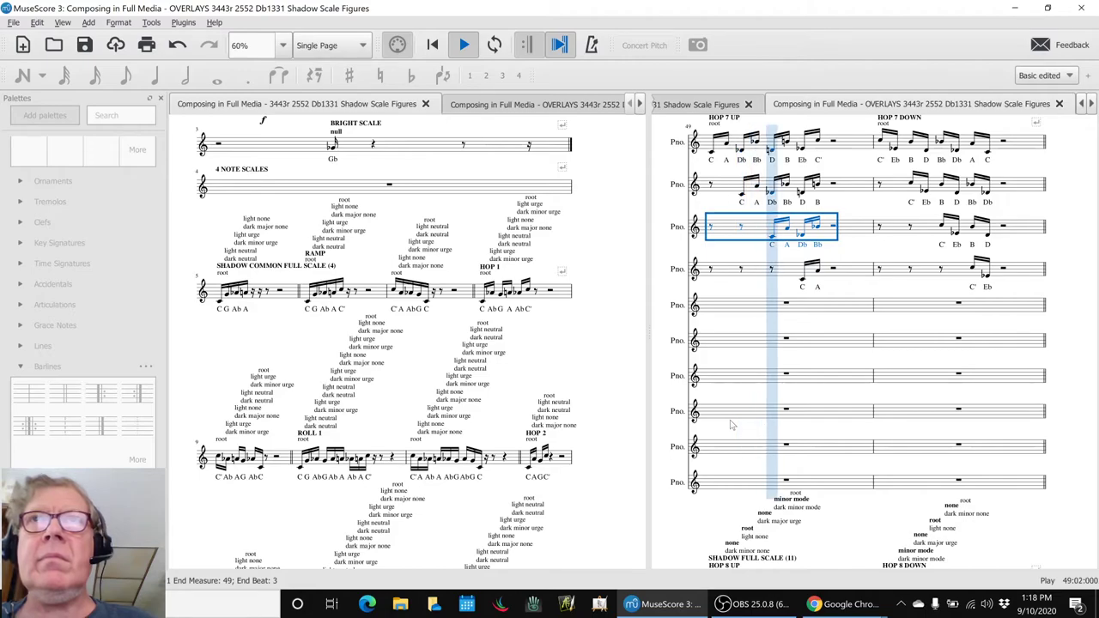
{"action": "left_click", "coordinate": [896, 309]}
{"action": "key", "text": "space"}
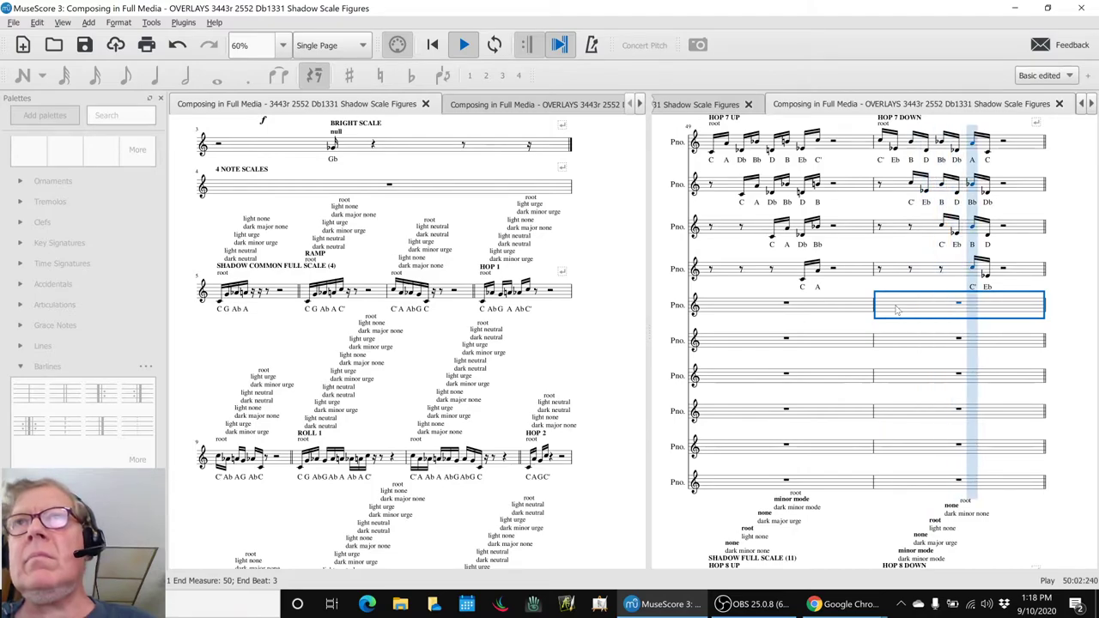
Play HOP 8 UP from measure 51 and HOP 8 DOWN from measure 52.
{"action": "scroll", "coordinate": [824, 335], "scroll_direction": "down", "scroll_amount": 3}
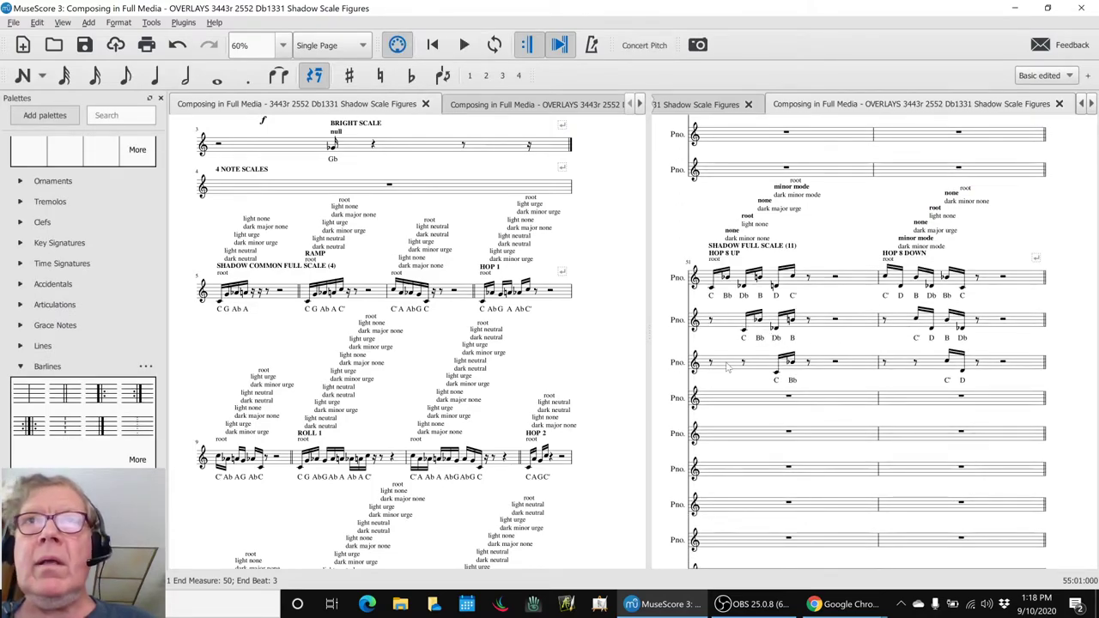
{"action": "left_click", "coordinate": [732, 399]}
{"action": "key", "text": "space"}
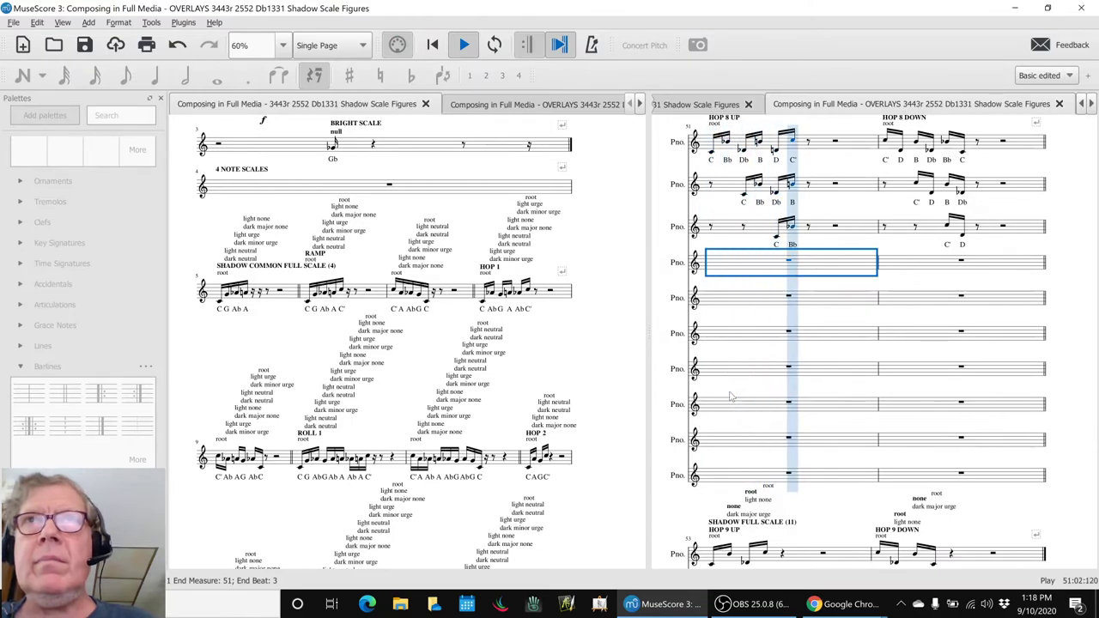
{"action": "key", "text": "space"}
{"action": "left_click", "coordinate": [904, 311]}
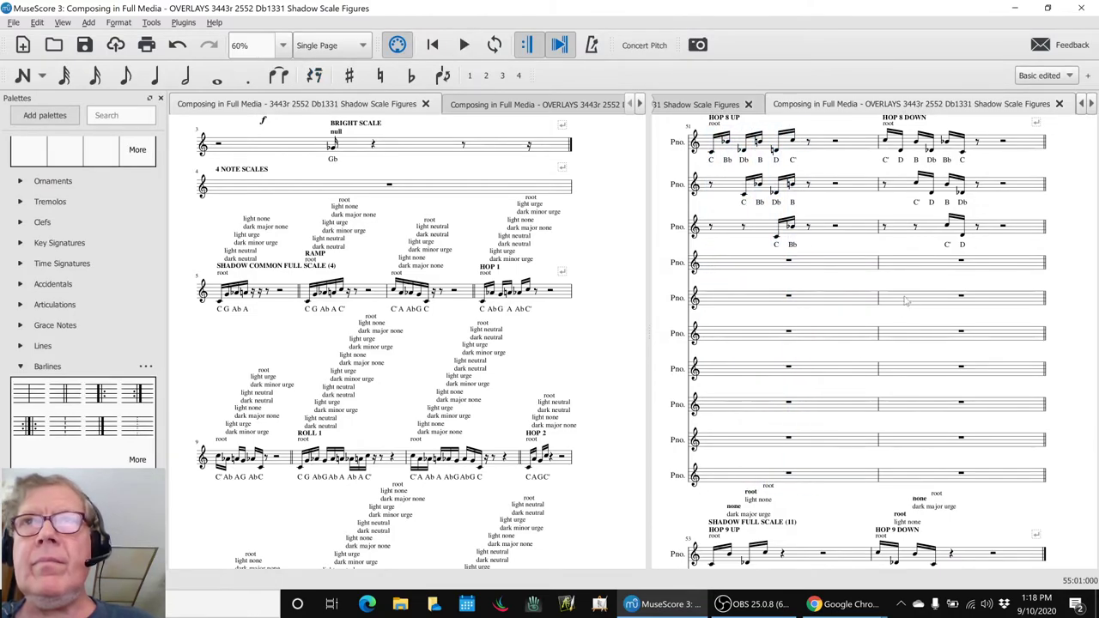
{"action": "left_click", "coordinate": [904, 297]}
{"action": "key", "text": "space"}
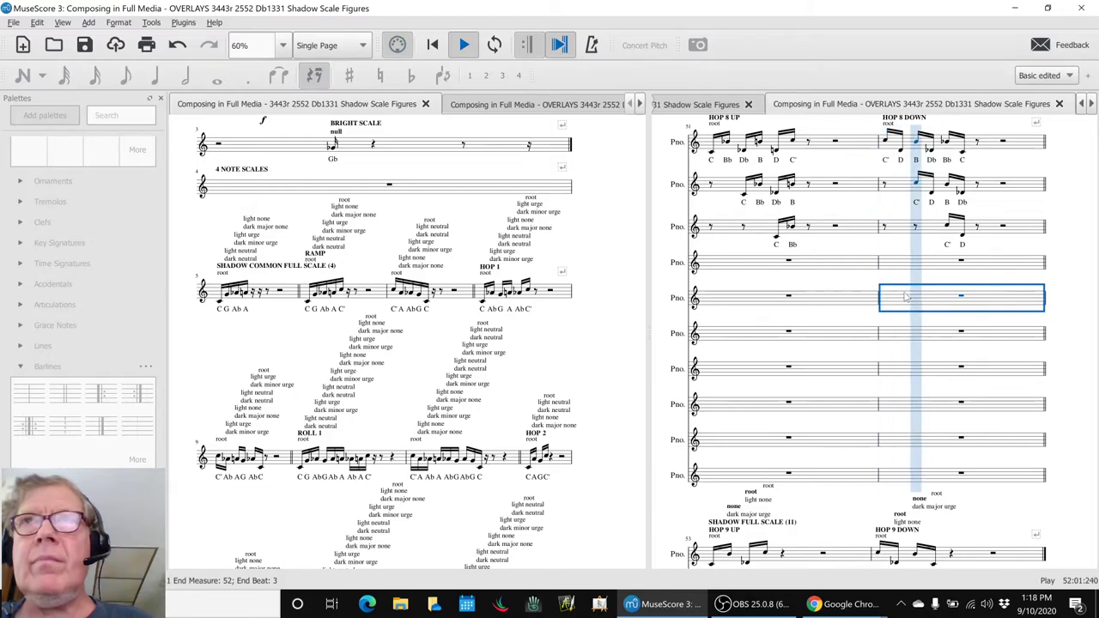
{"action": "key", "text": "space"}
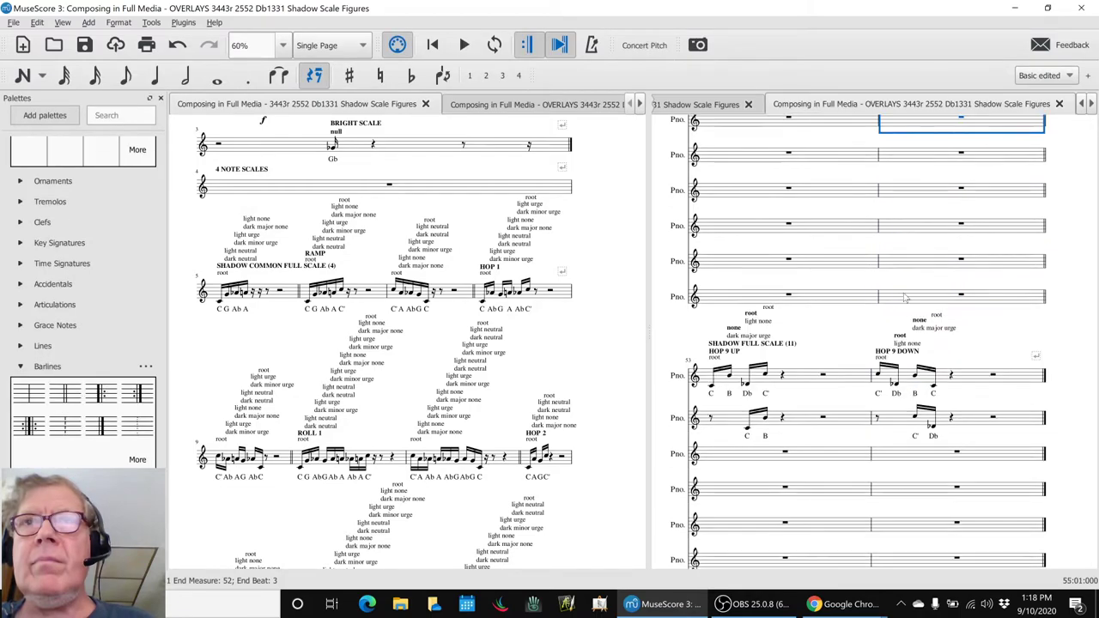
Play HOP 9 UP from measure 53 and HOP 9 DOWN from measure 54.
{"action": "scroll", "coordinate": [850, 313], "scroll_direction": "down", "scroll_amount": 3}
{"action": "left_click", "coordinate": [836, 324]}
{"action": "key", "text": "space"}
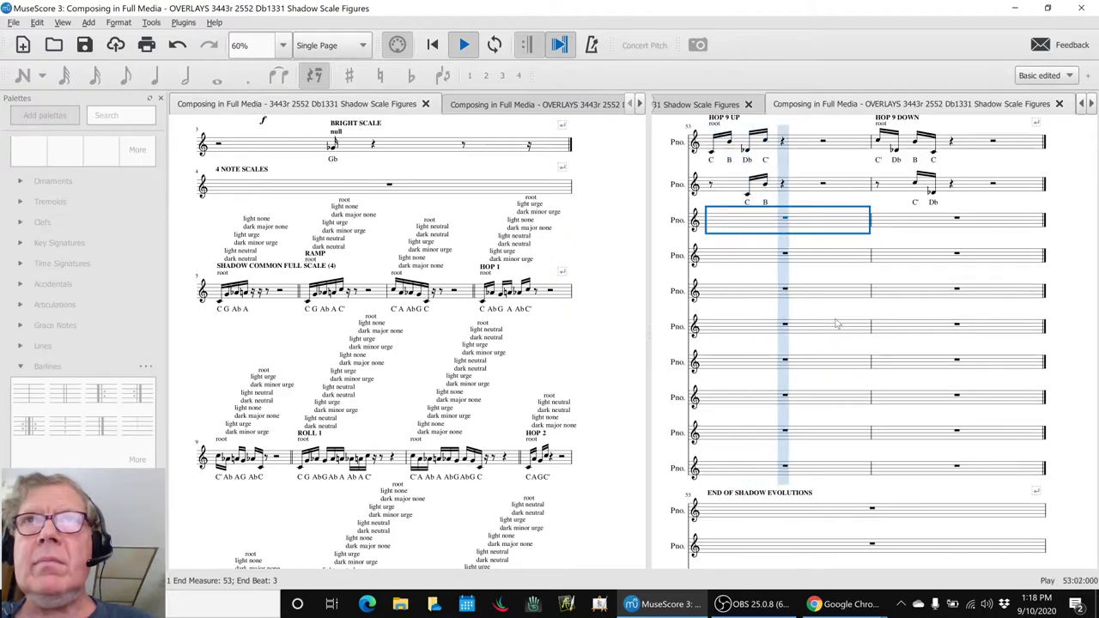
{"action": "key", "text": "space"}
{"action": "left_click", "coordinate": [889, 266]}
{"action": "key", "text": "space"}
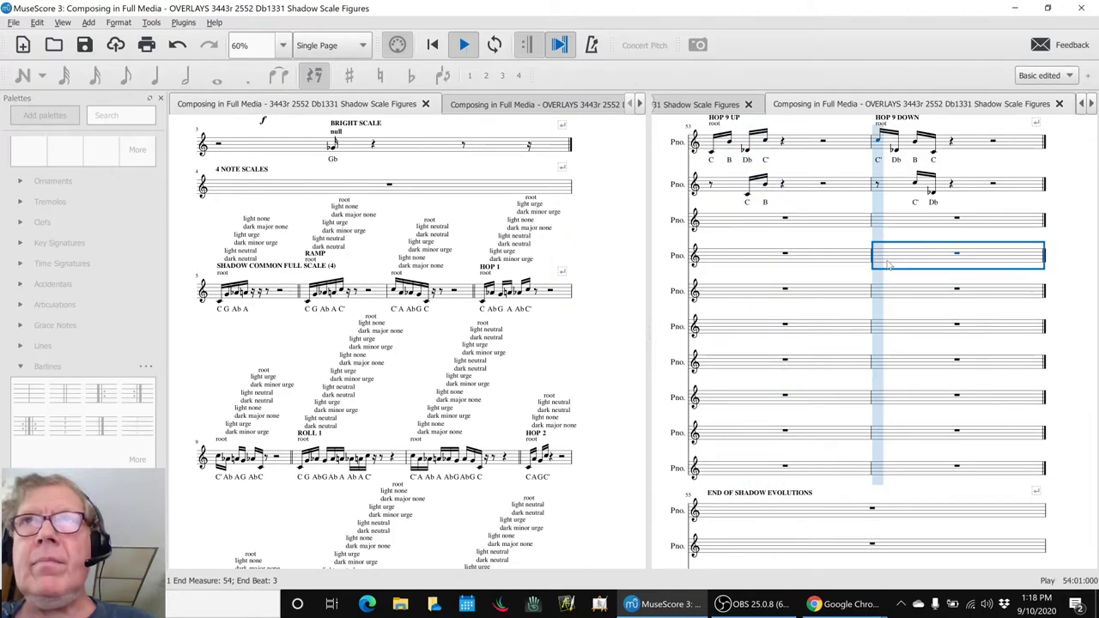
{"action": "key", "text": "space"}
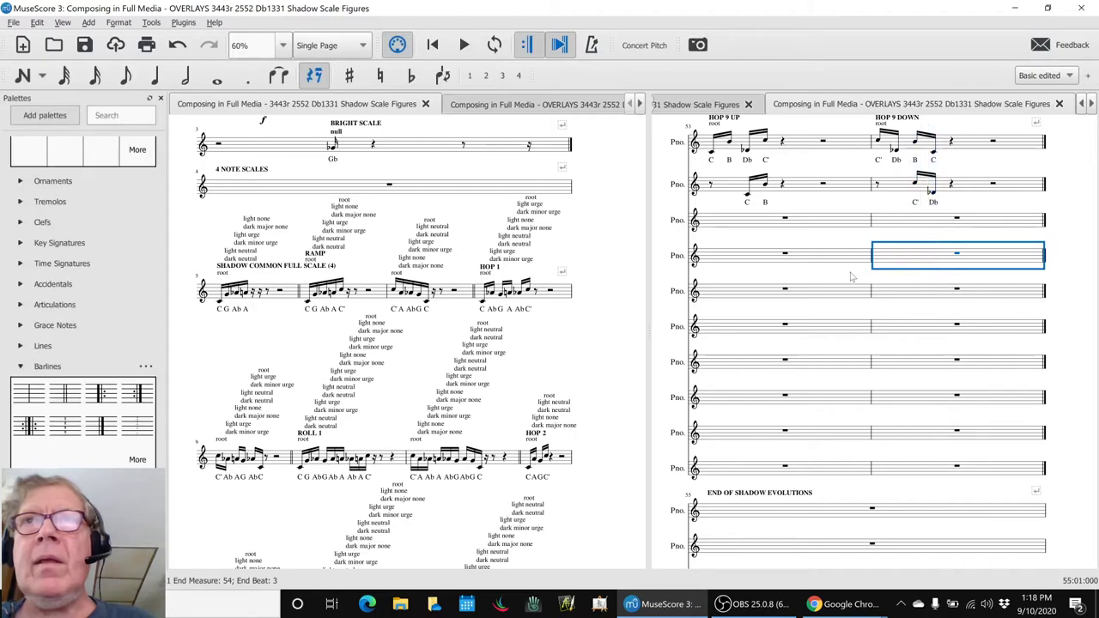
{"action": "key", "text": "Escape"}
{"action": "scroll", "coordinate": [850, 279], "scroll_direction": "up", "scroll_amount": 2}
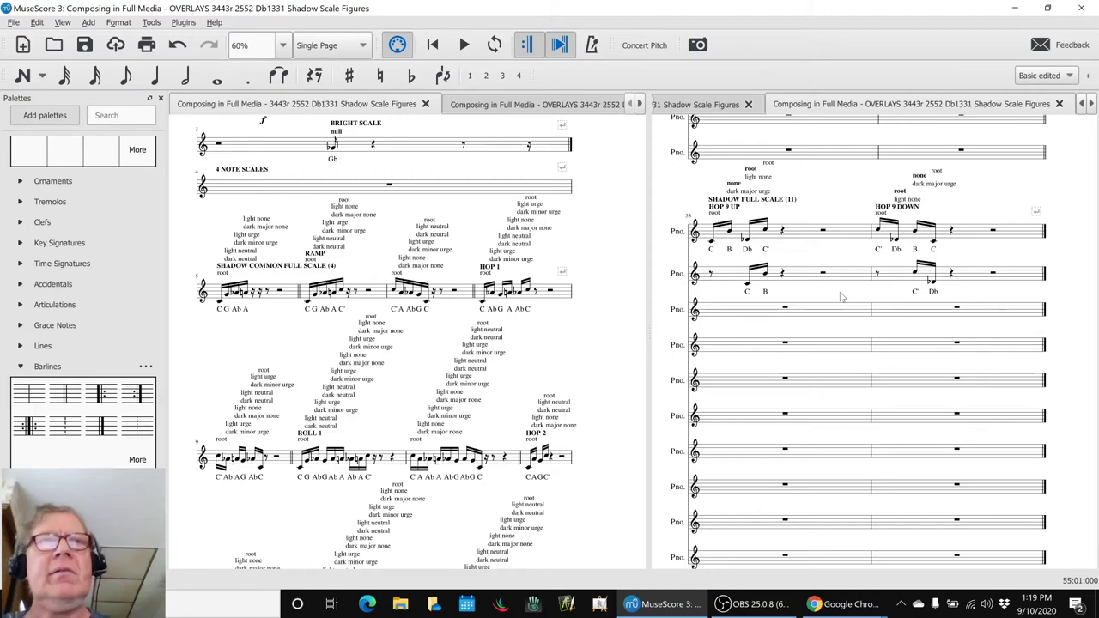
Bring up the Windows task switcher to return to the session notes.
{"action": "key", "text": "alt+Tab"}
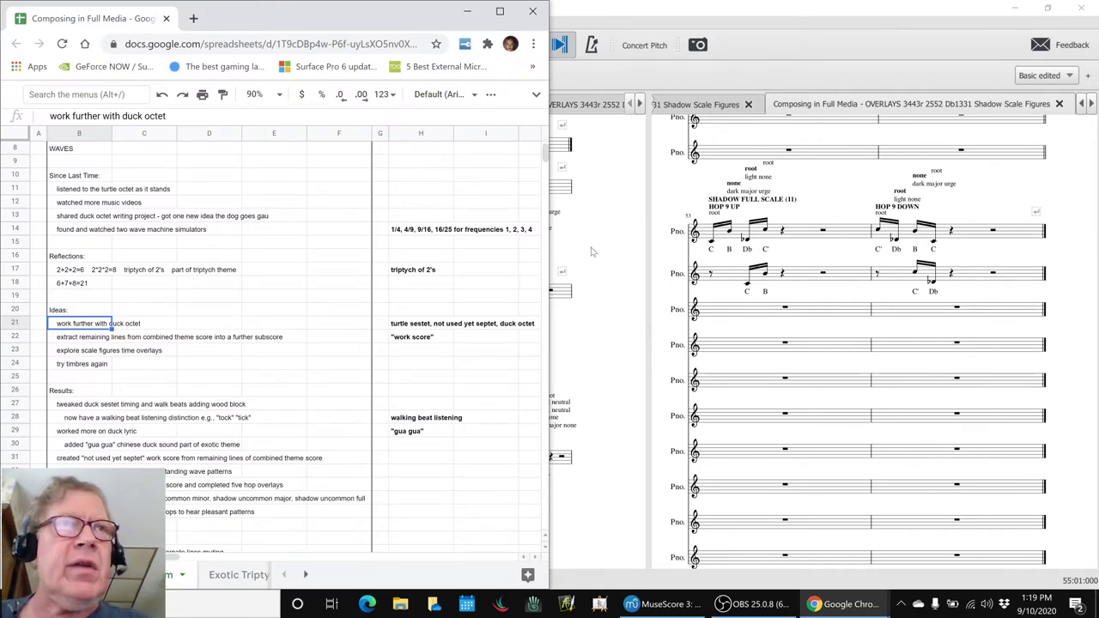
Review the next-time ideas in cells B38 through B41 of the session notes.
{"action": "scroll", "coordinate": [229, 355], "scroll_direction": "down", "scroll_amount": 5}
{"action": "scroll", "coordinate": [213, 321], "scroll_direction": "up", "scroll_amount": 3}
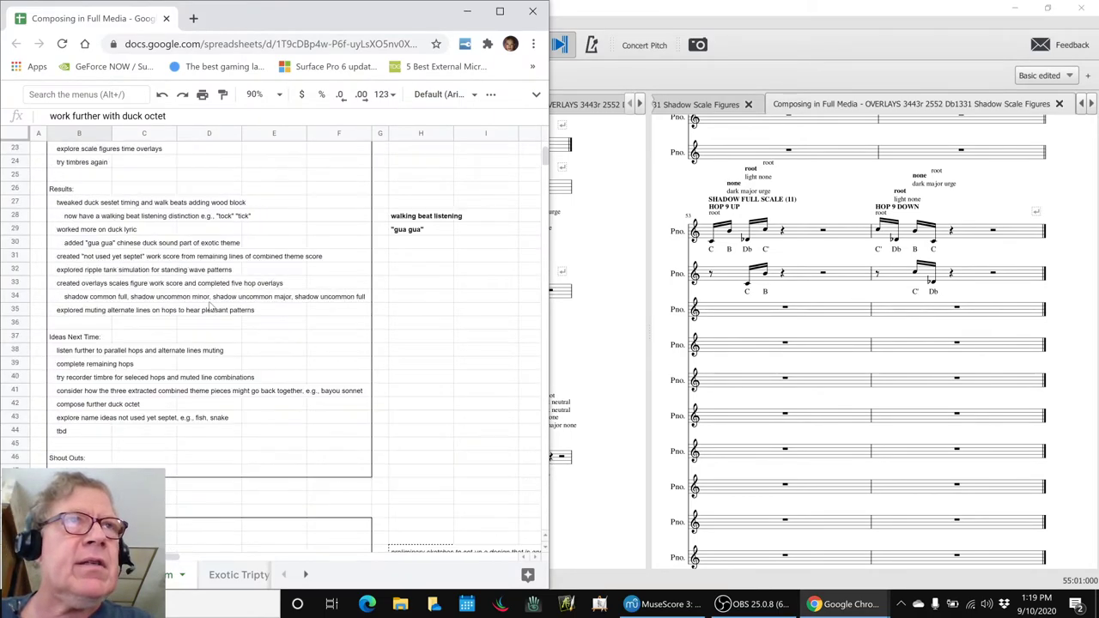
{"action": "left_click", "coordinate": [86, 352]}
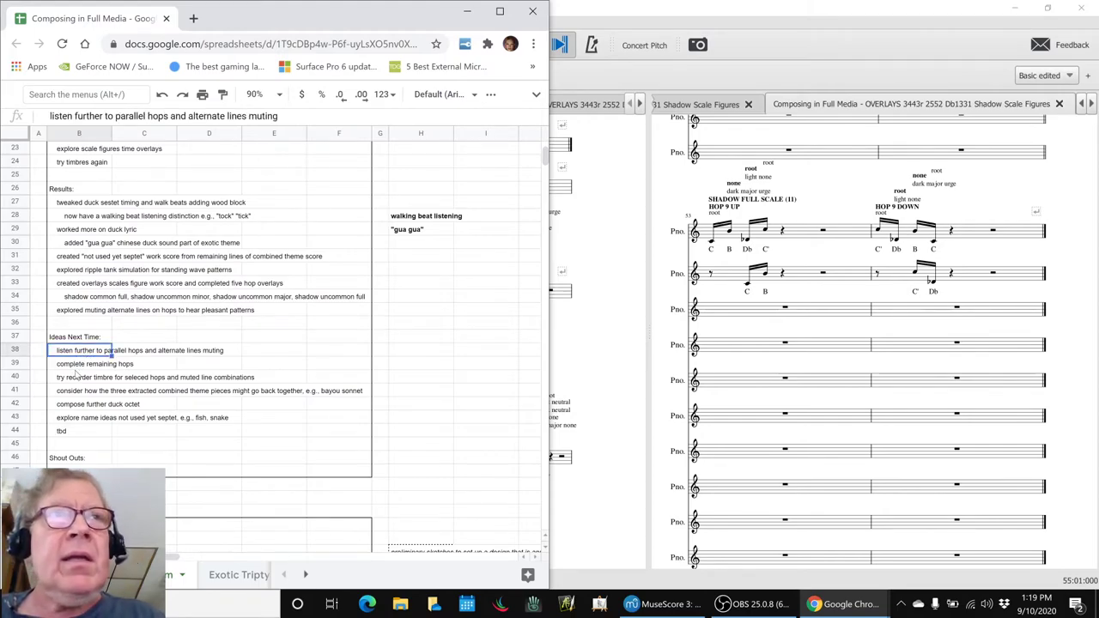
{"action": "left_click", "coordinate": [78, 368]}
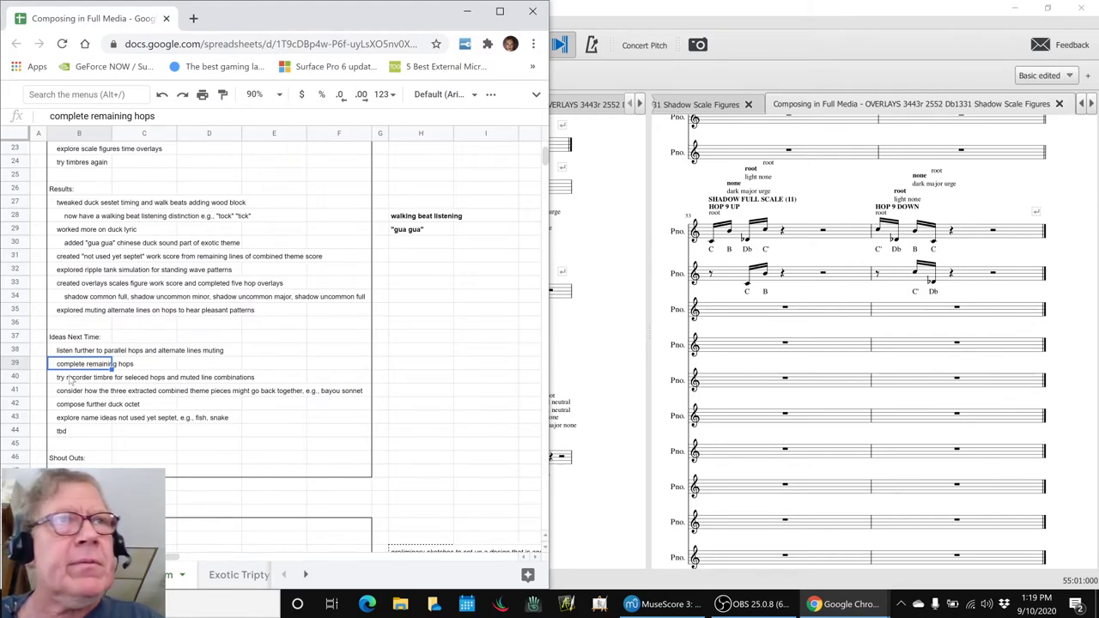
{"action": "left_click", "coordinate": [72, 380]}
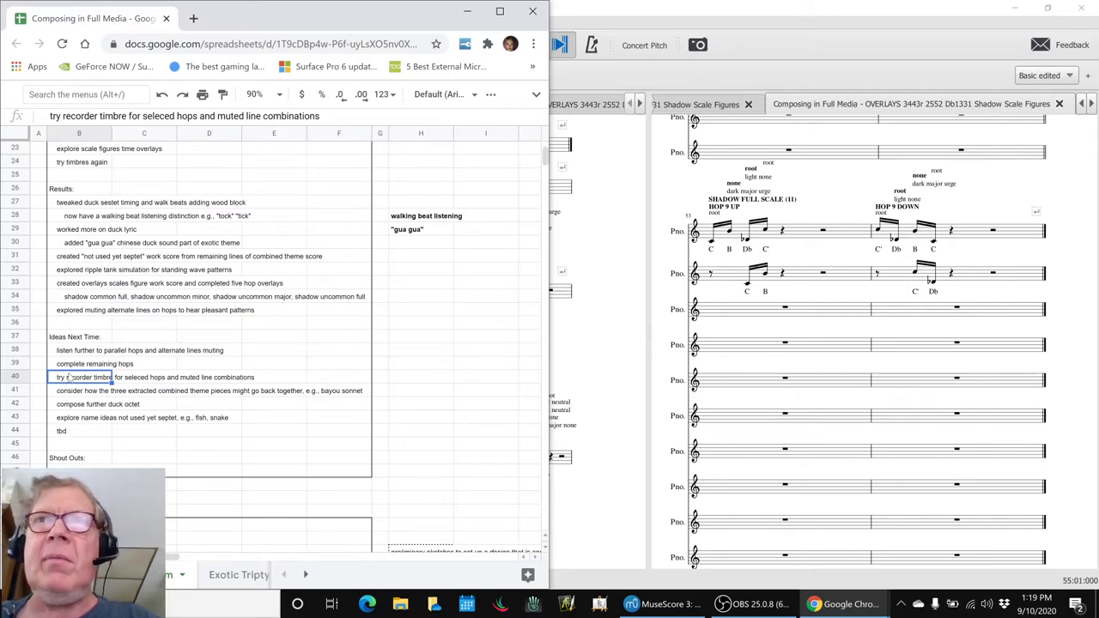
{"action": "left_click", "coordinate": [72, 392]}
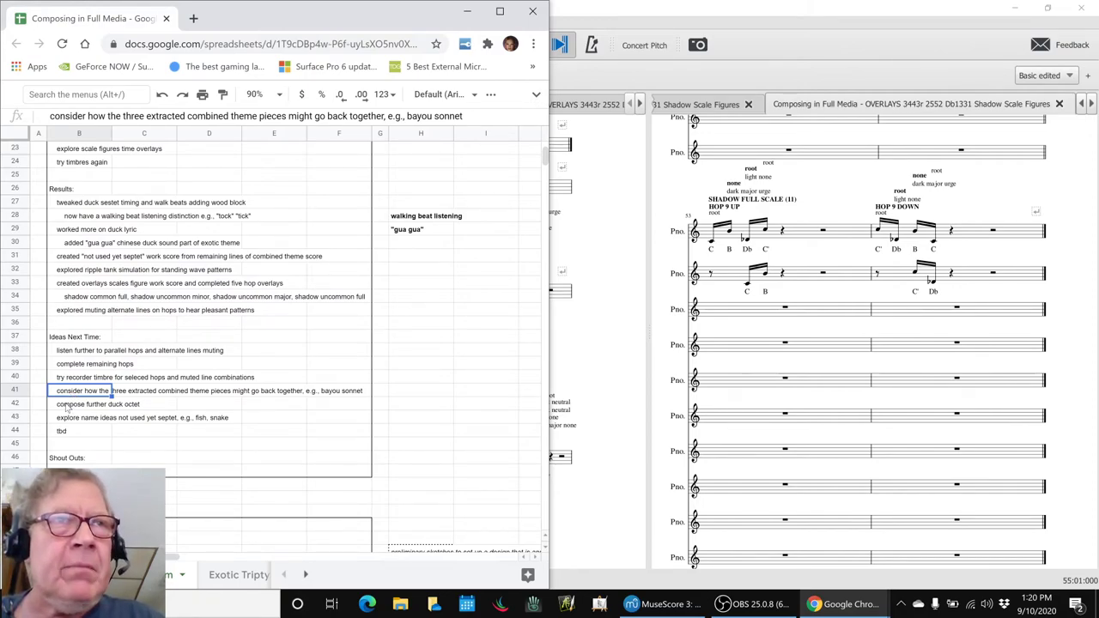
Append 'lyric' to B42 so it reads 'compose further duck octet lyric'.
{"action": "left_click", "coordinate": [66, 406]}
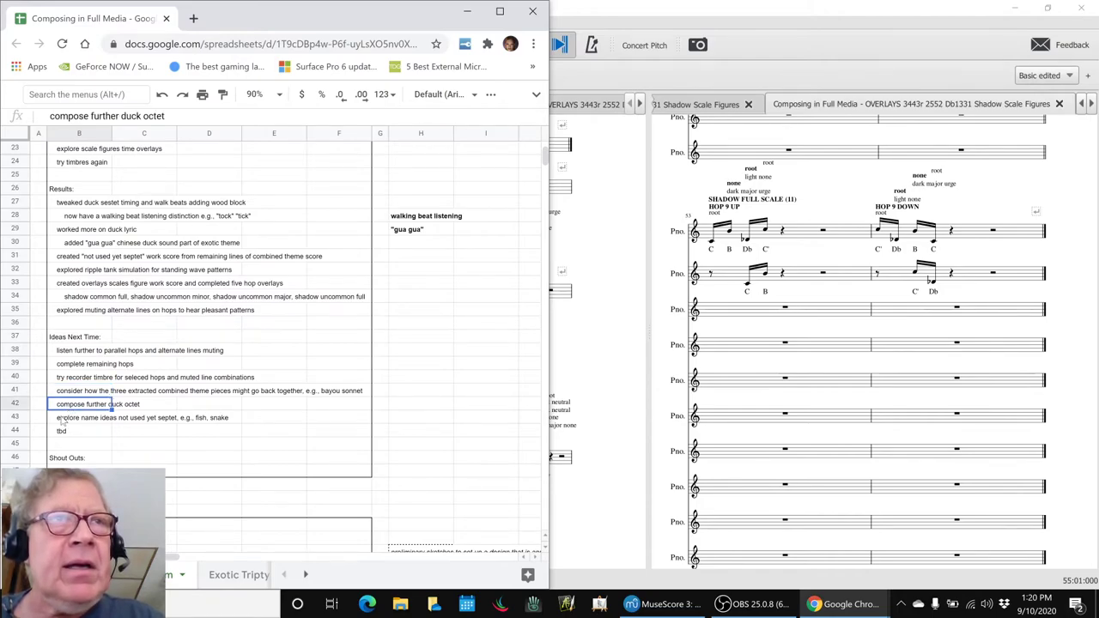
{"action": "left_click", "coordinate": [62, 420]}
{"action": "left_click", "coordinate": [66, 407]}
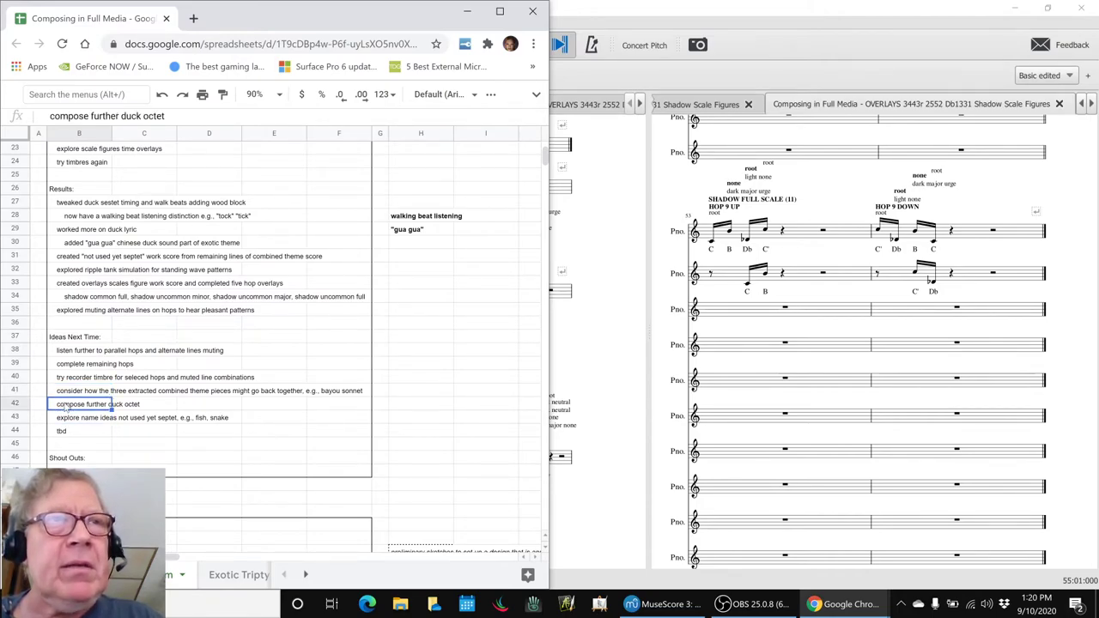
{"action": "double_click", "coordinate": [66, 408]}
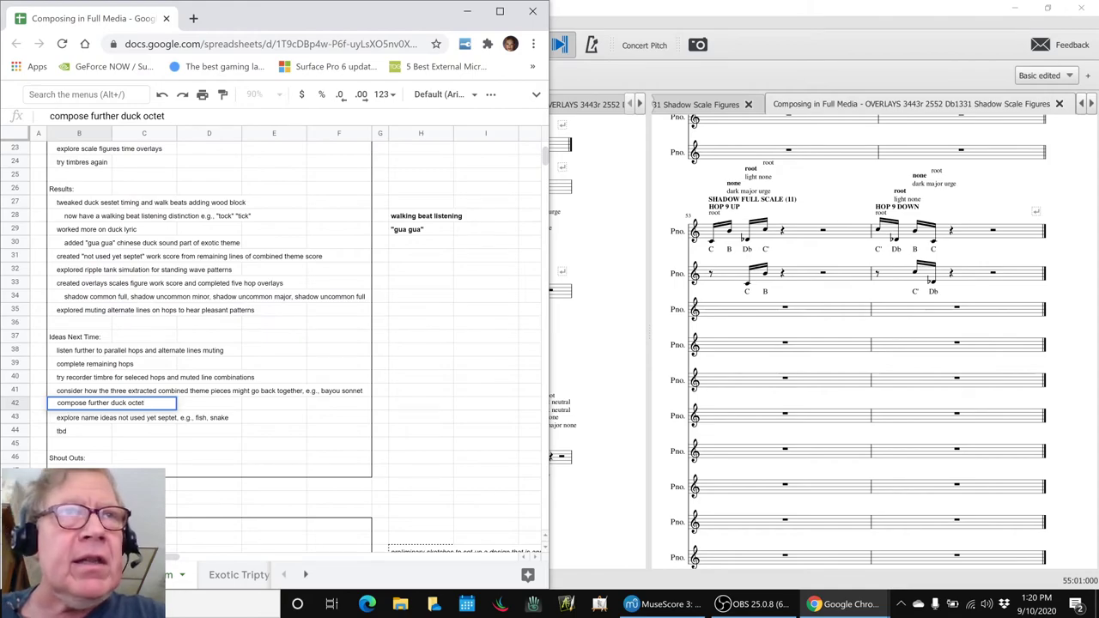
{"action": "type", "text": "lyric"}
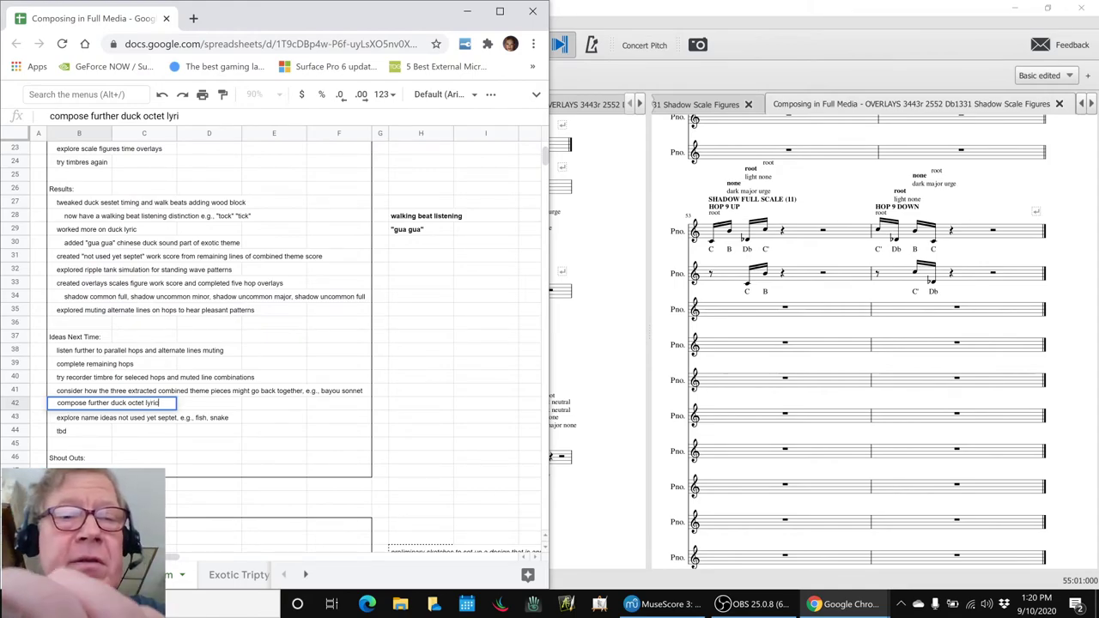
{"action": "left_click", "coordinate": [222, 367]}
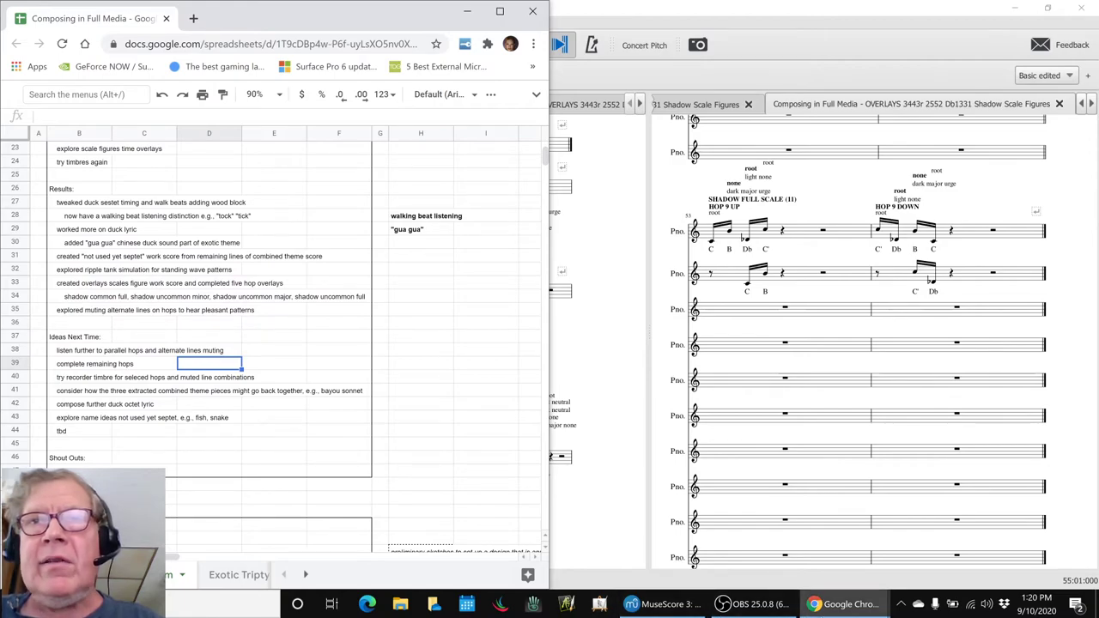
{"action": "key", "text": "alt+Tab"}
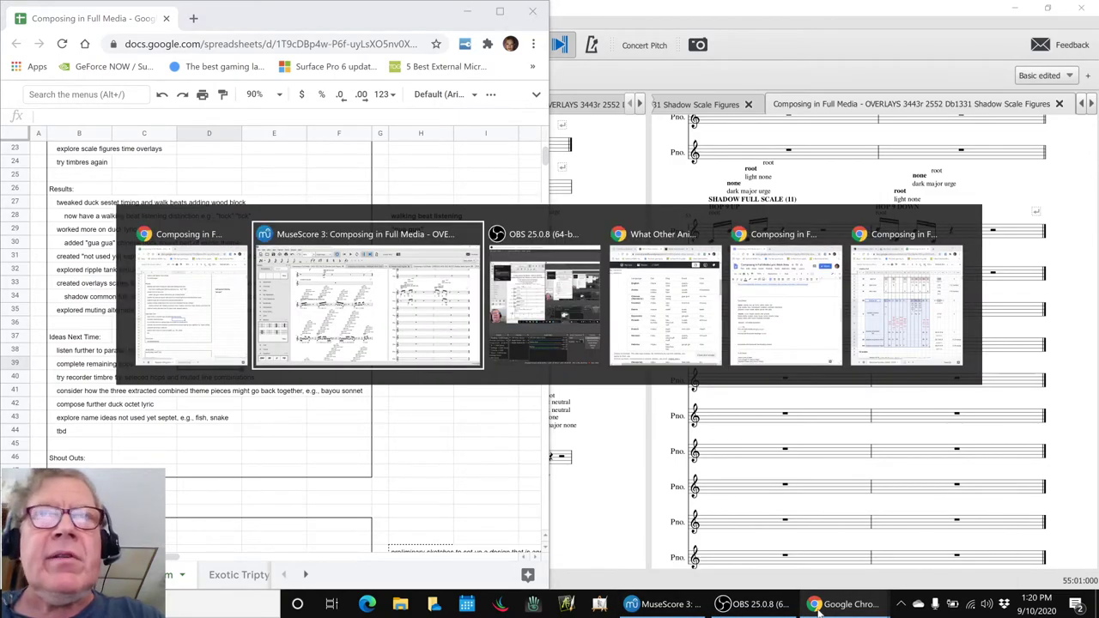
Switch to the animal sounds comparison page, then to the Lyric Work Area document.
{"action": "key", "text": "alt+Tab"}
{"action": "key", "text": "alt+Tab"}
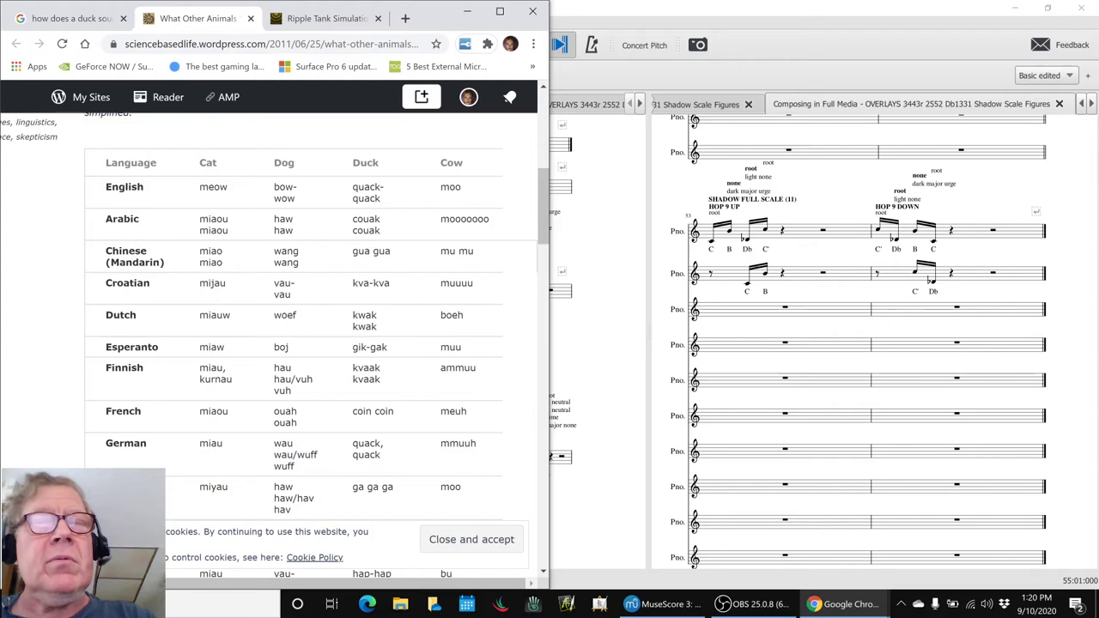
{"action": "key", "text": "alt+Tab"}
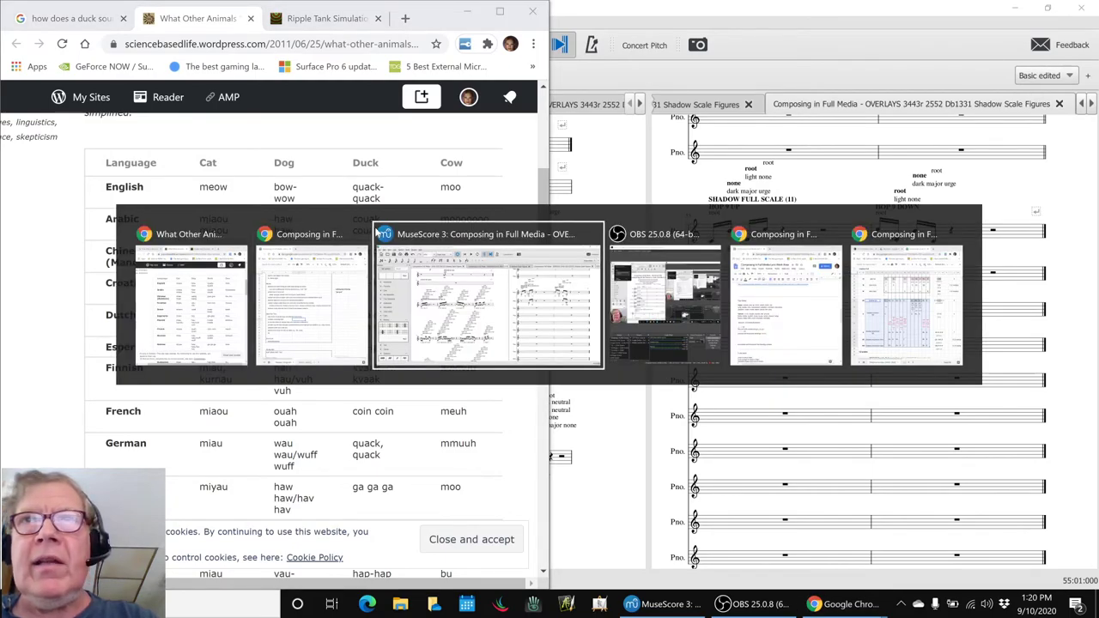
{"action": "key", "text": "alt+Tab"}
{"action": "key", "text": "alt+Tab"}
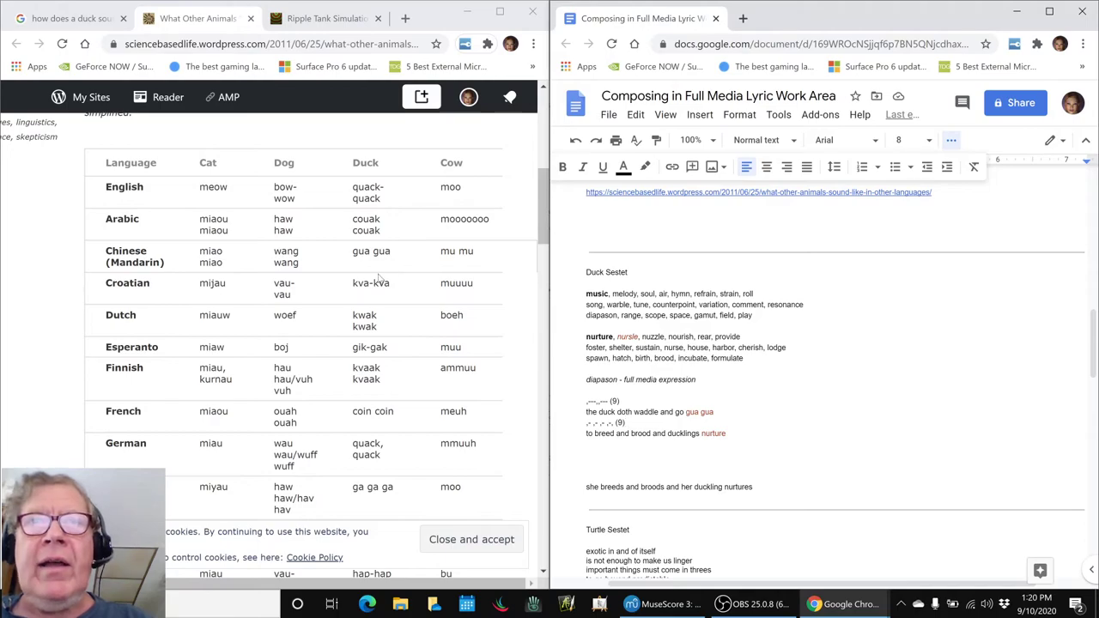
Select and inspect the duck lyric lines, including the bold word 'nurture'.
{"action": "key", "text": "shift+Home"}
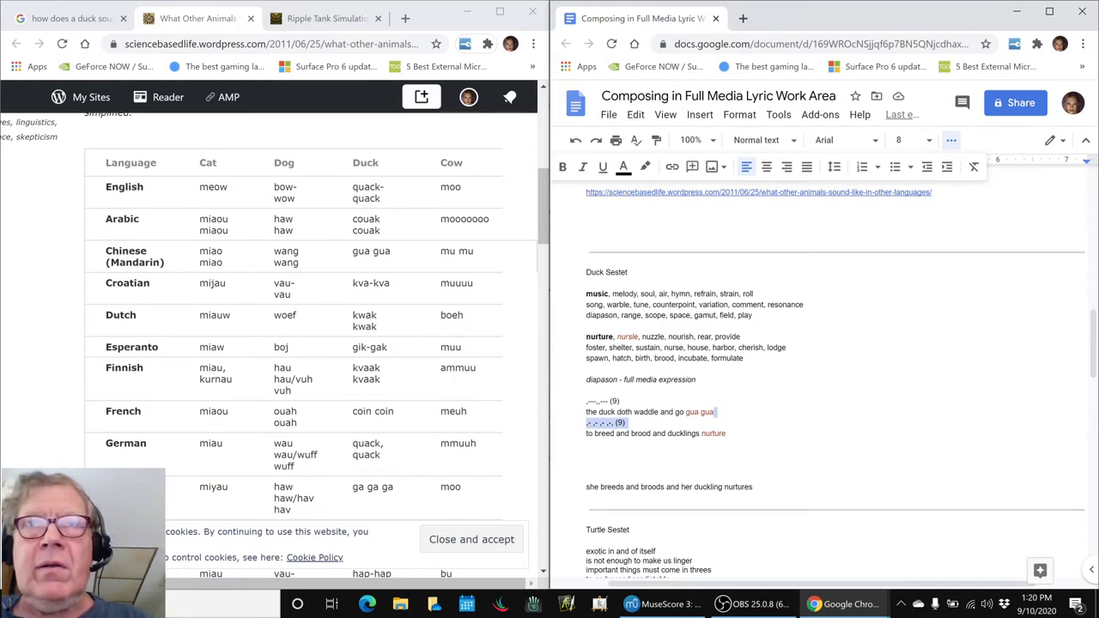
{"action": "key", "text": "Up"}
{"action": "key", "text": "End"}
{"action": "key", "text": "ctrl+shift+Left"}
{"action": "key", "text": "ctrl+shift+Left"}
{"action": "key", "text": "ctrl+shift+Left"}
{"action": "key", "text": "ctrl+shift+Left"}
{"action": "key", "text": "ctrl+shift+Left"}
{"action": "key", "text": "ctrl+shift+Left"}
{"action": "key", "text": "ctrl+shift+Left"}
{"action": "key", "text": "ctrl+shift+Left"}
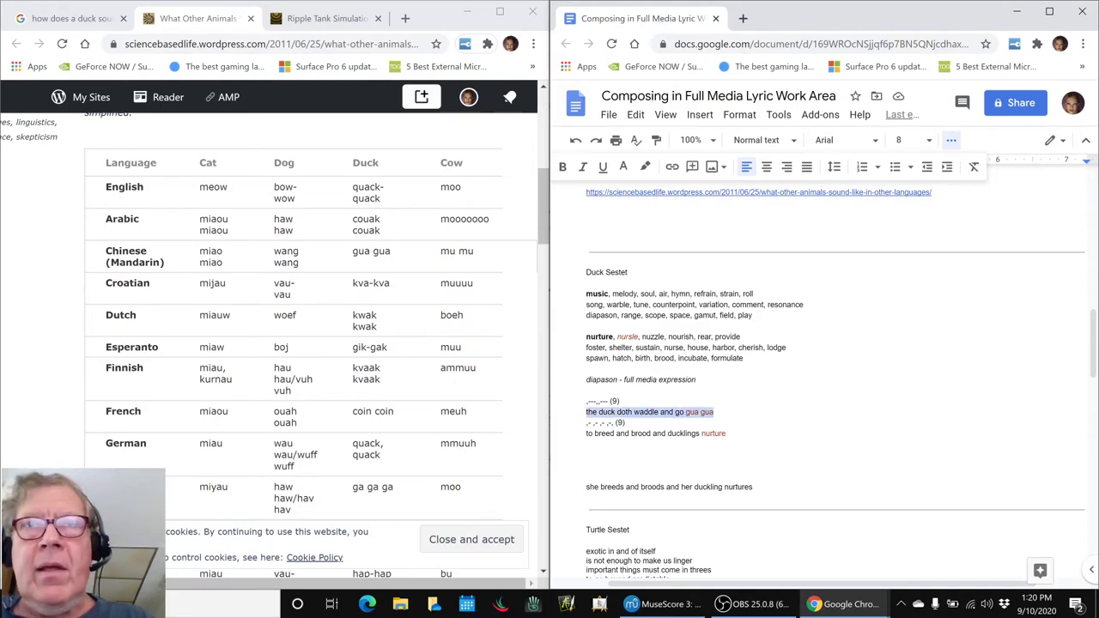
{"action": "left_click", "coordinate": [726, 433]}
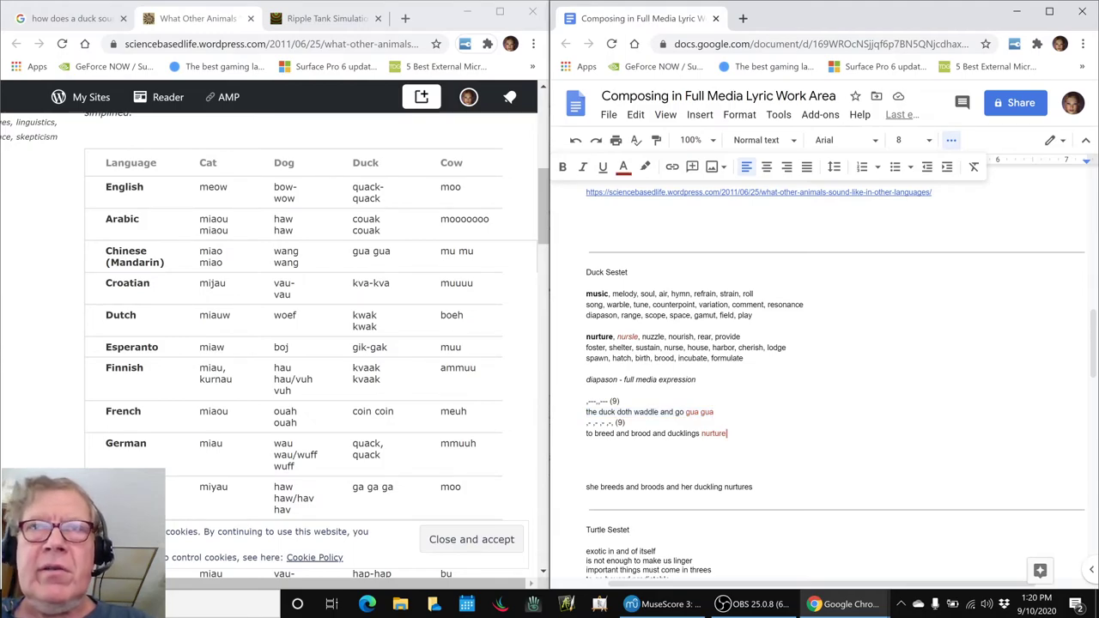
{"action": "left_click", "coordinate": [726, 433]}
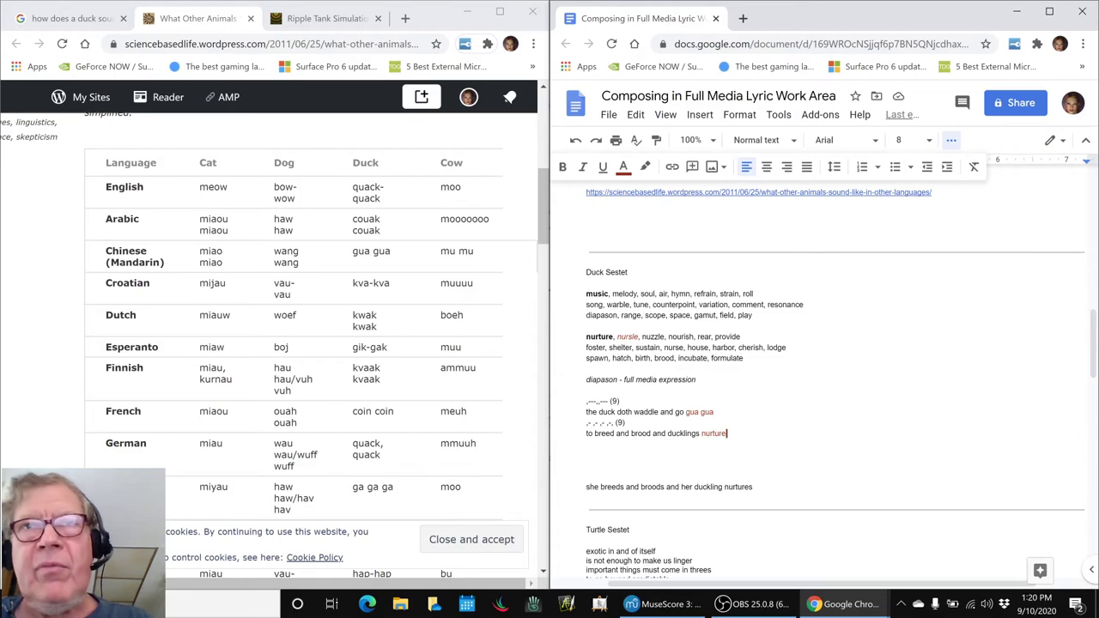
{"action": "double_click", "coordinate": [599, 337]}
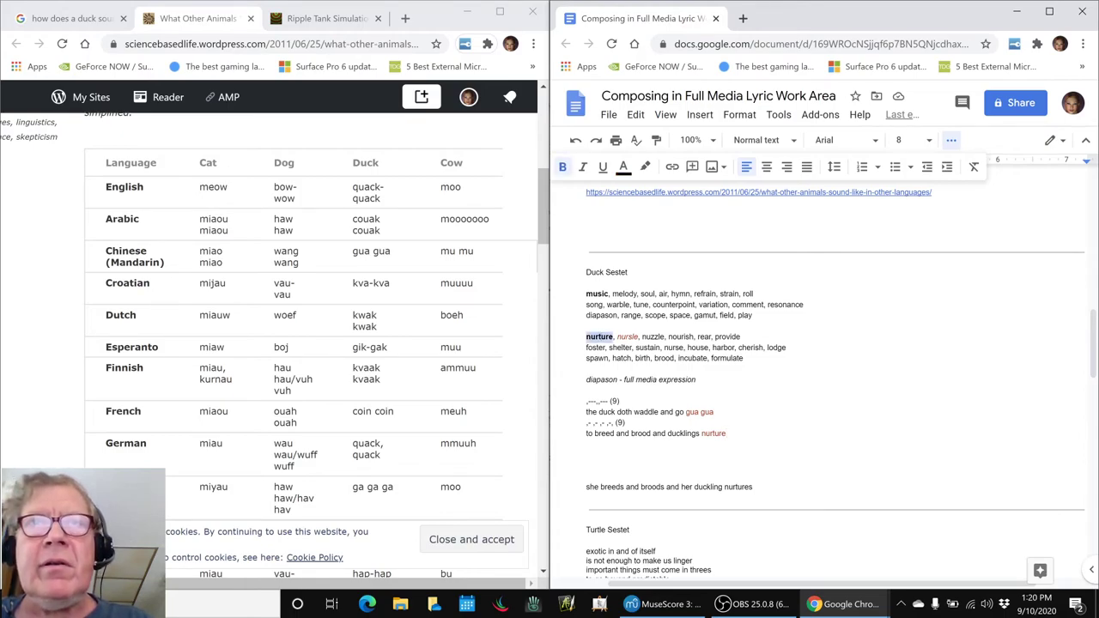
{"action": "left_click", "coordinate": [698, 379]}
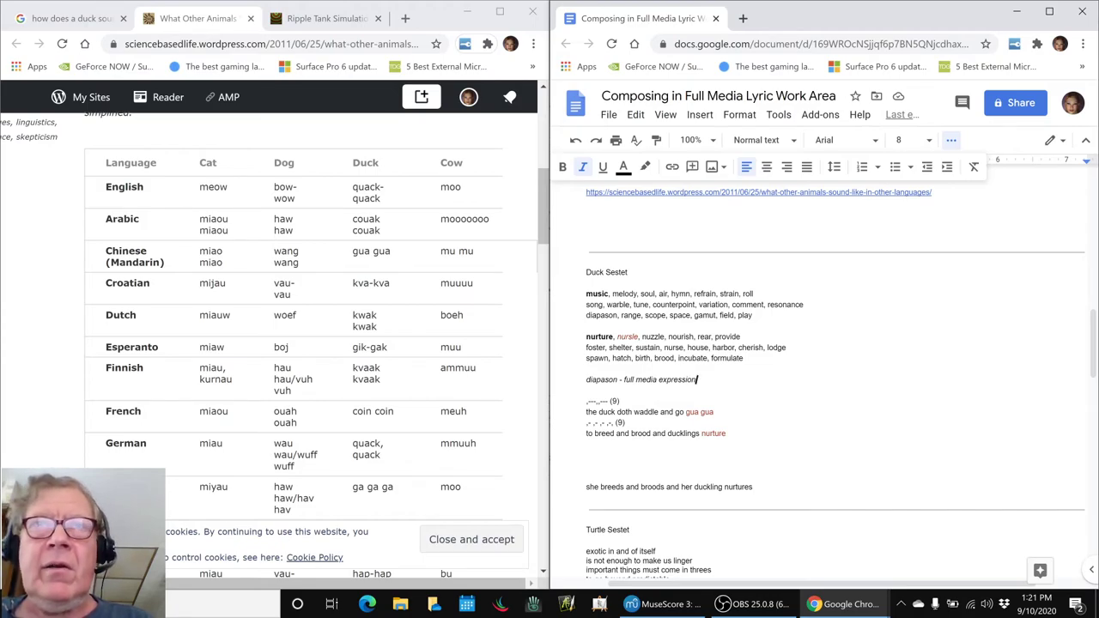
Add '/Octet' to the Duck Sestet heading and colour 'Octet' dark red.
{"action": "left_click", "coordinate": [628, 272]}
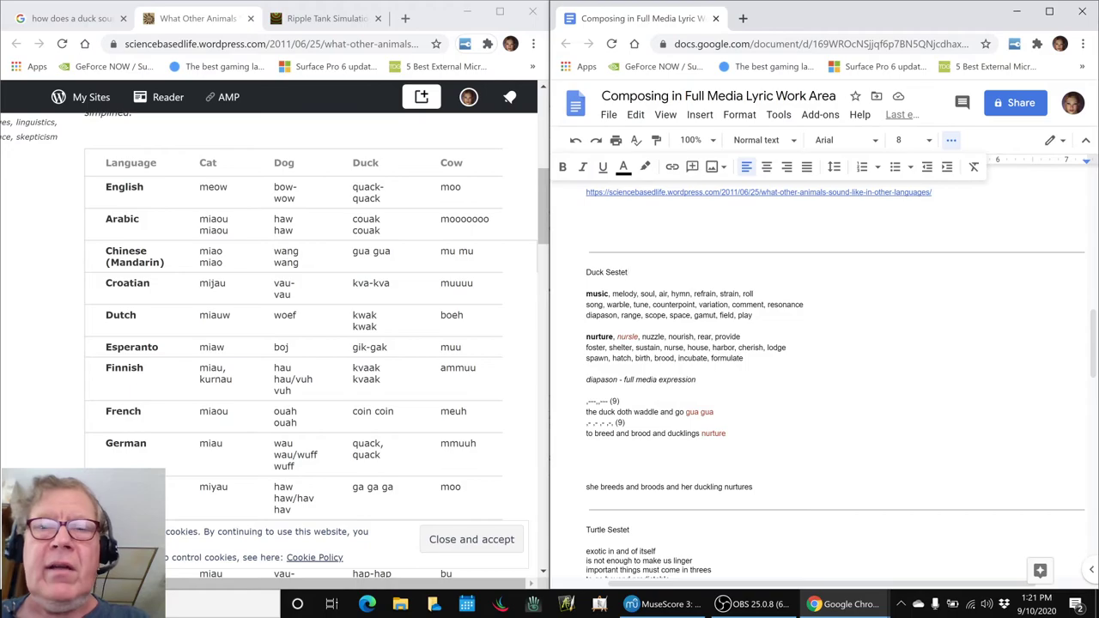
{"action": "type", "text": "/Octet"}
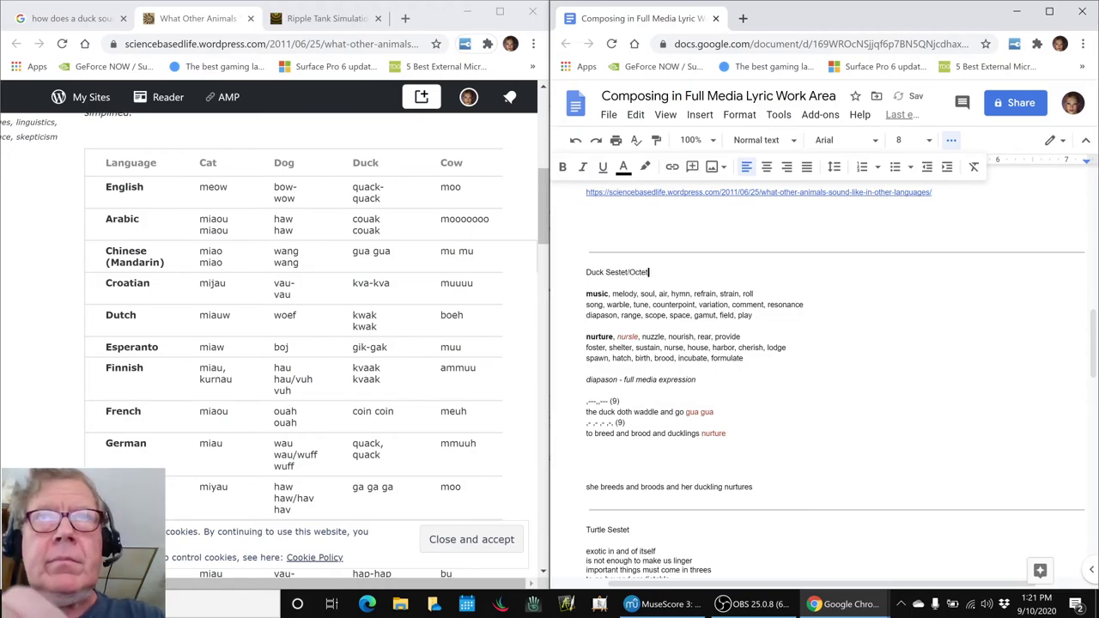
{"action": "key", "text": "ctrl+shift+Left"}
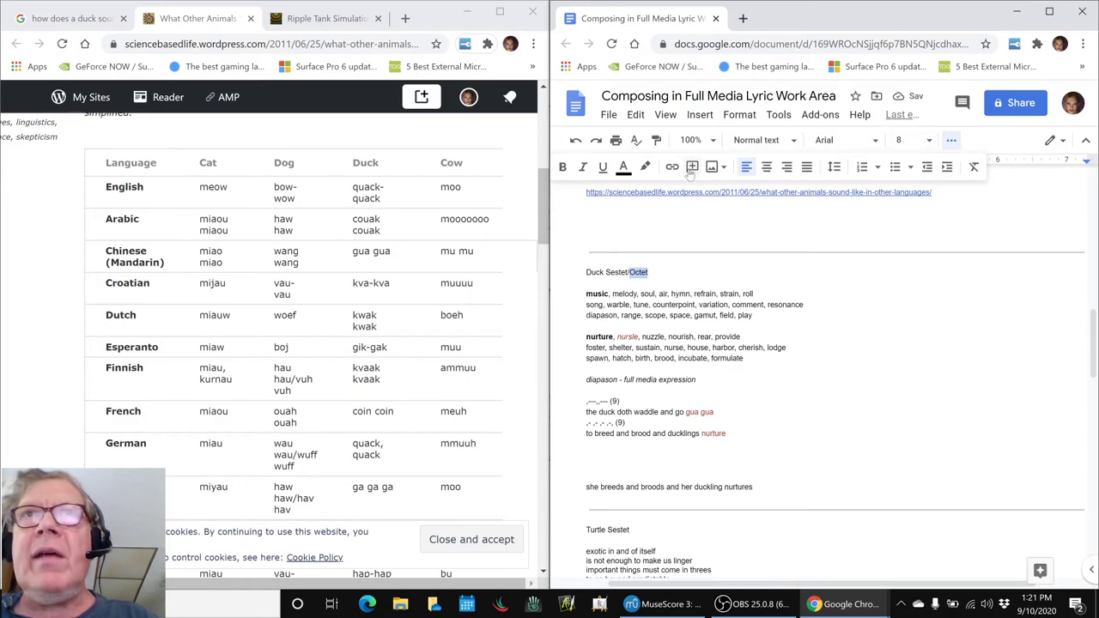
{"action": "left_click", "coordinate": [624, 168]}
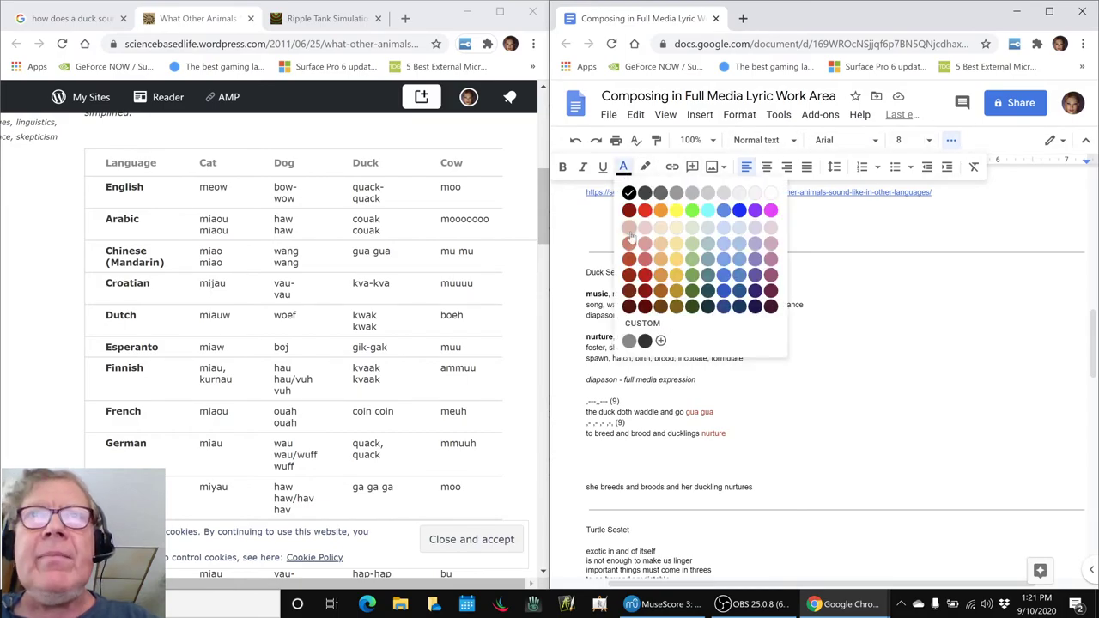
{"action": "left_click", "coordinate": [625, 285]}
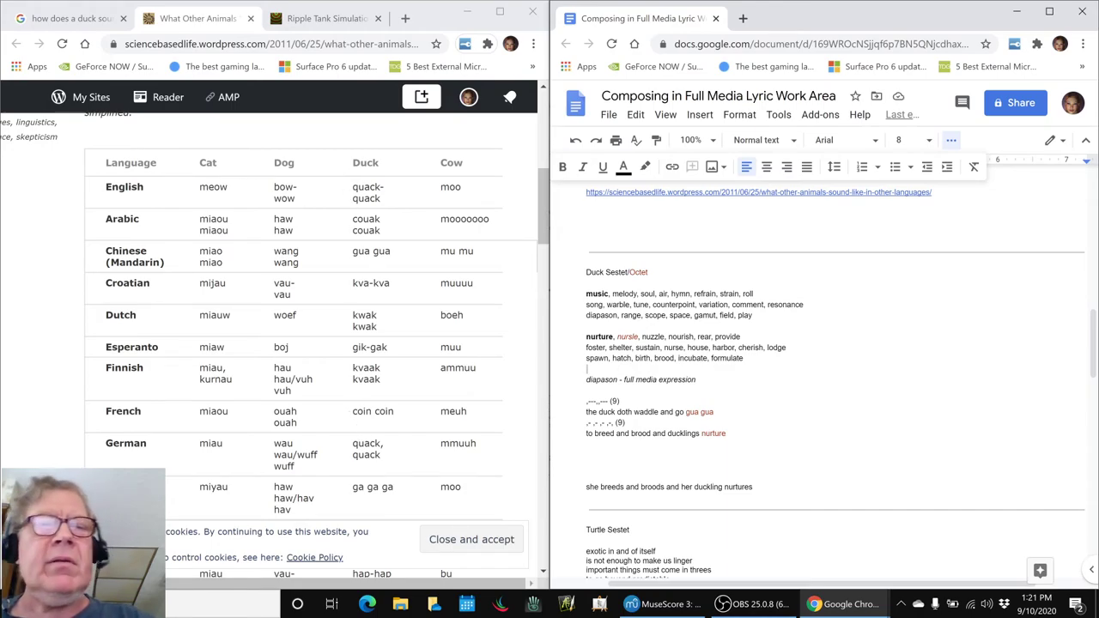
Minimize the animal-sounds page and lyric document to reveal the session notes, selecting the name-ideas cell B43.
{"action": "left_click", "coordinate": [467, 13]}
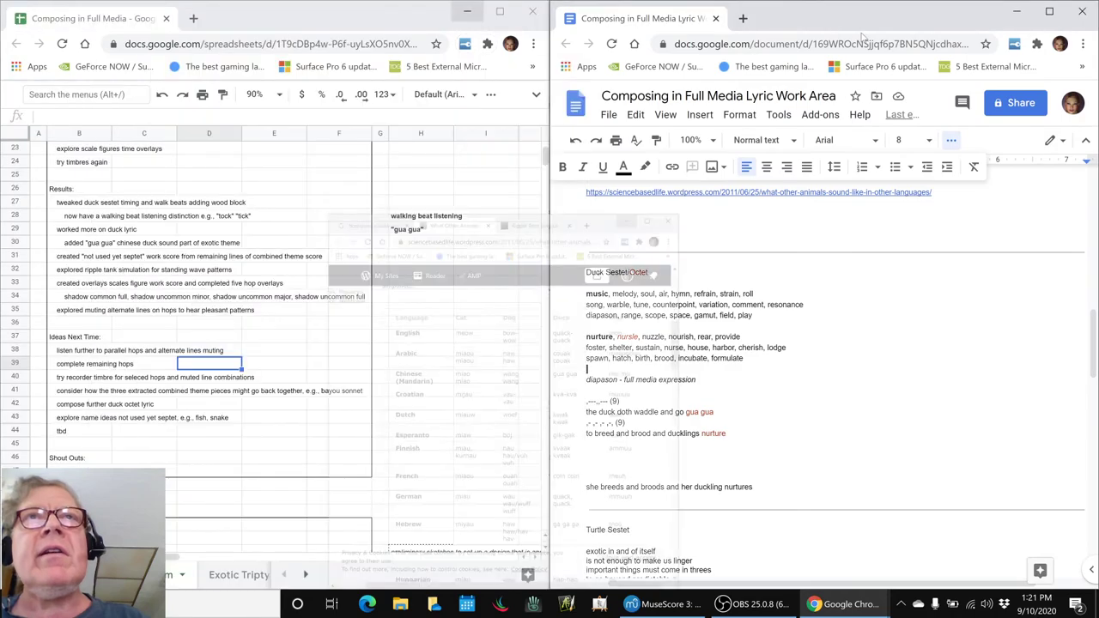
{"action": "left_click", "coordinate": [1018, 12]}
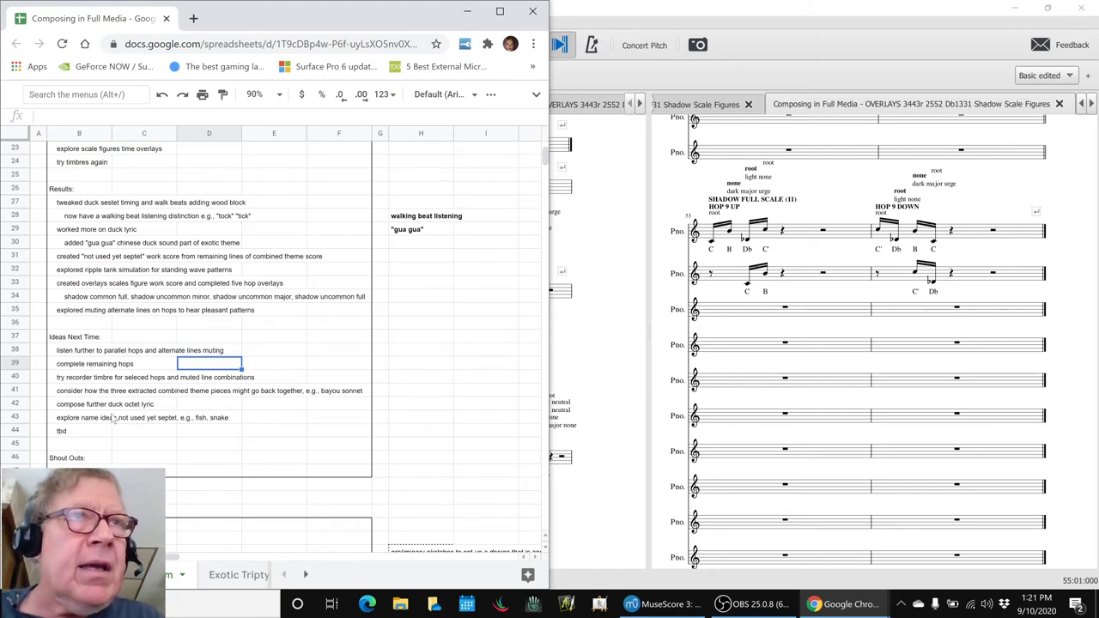
{"action": "left_click", "coordinate": [75, 418]}
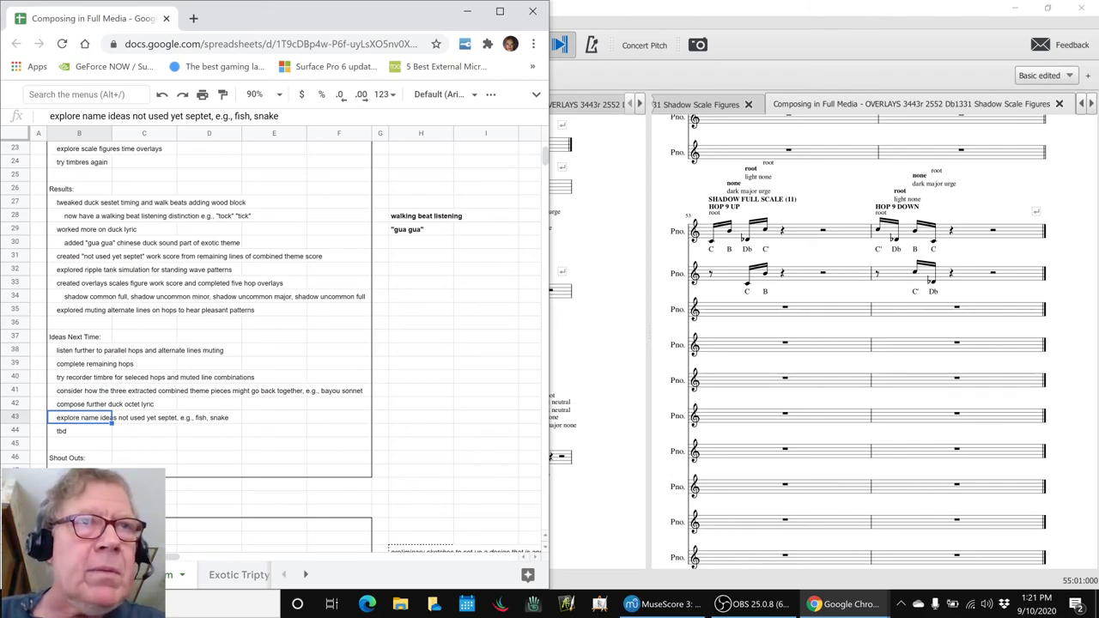
Review cells B47 and B45 in the session notes, then bring OBS Studio to the front.
{"action": "left_click", "coordinate": [81, 470]}
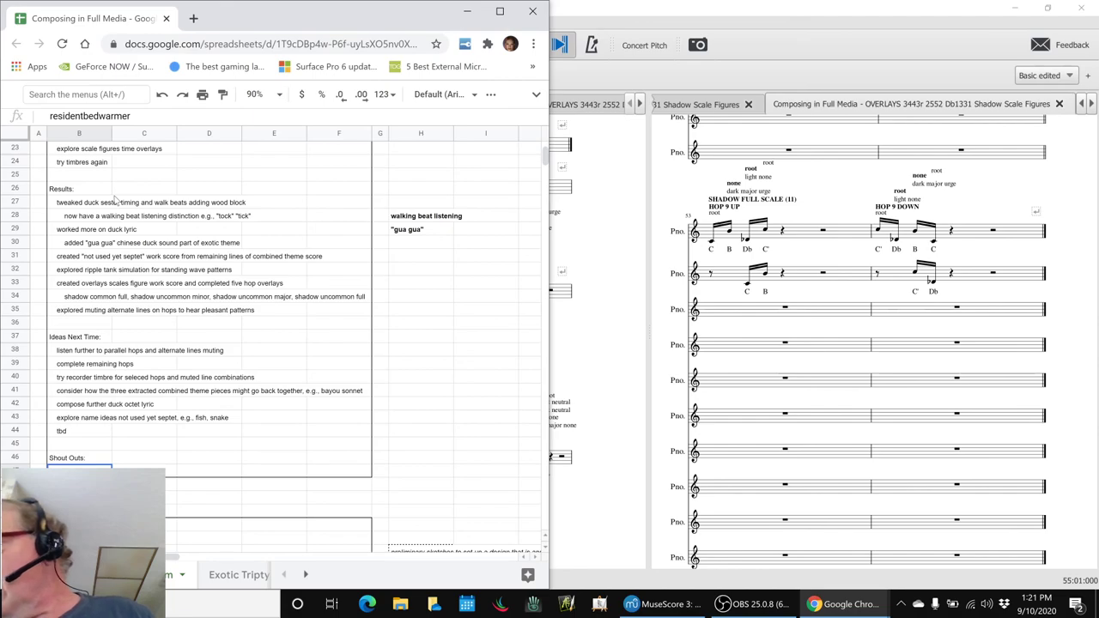
{"action": "left_click", "coordinate": [77, 444]}
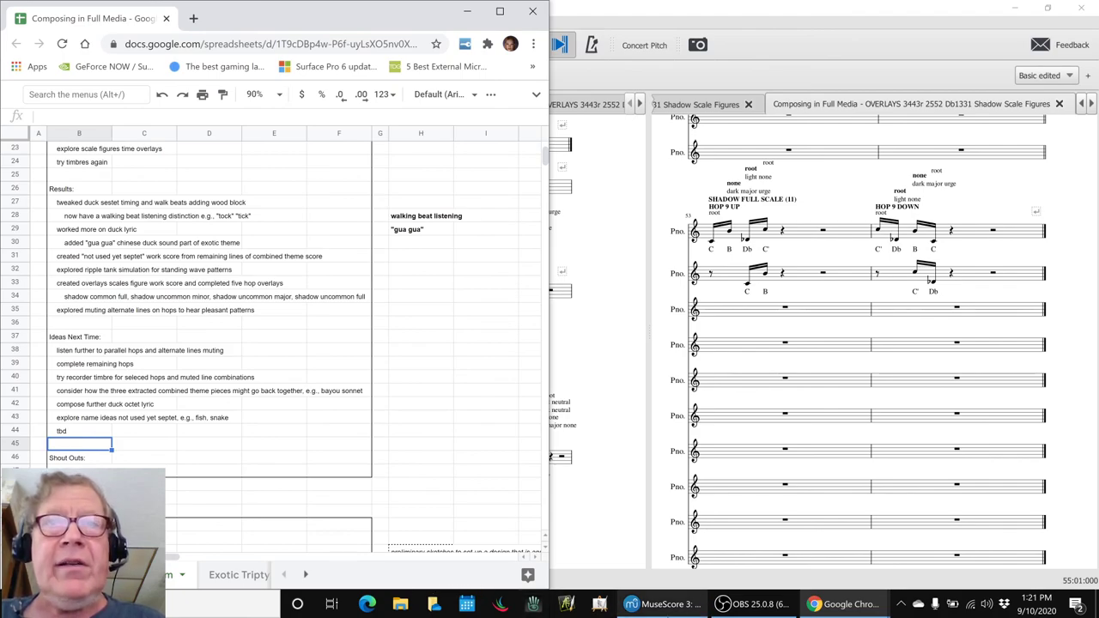
{"action": "left_click", "coordinate": [743, 603]}
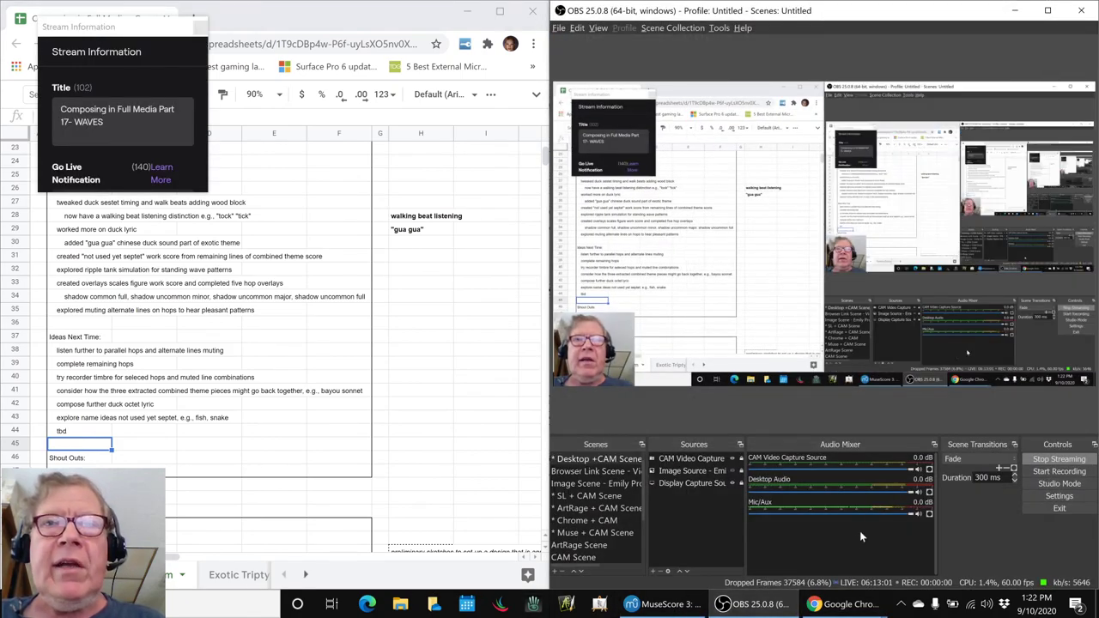